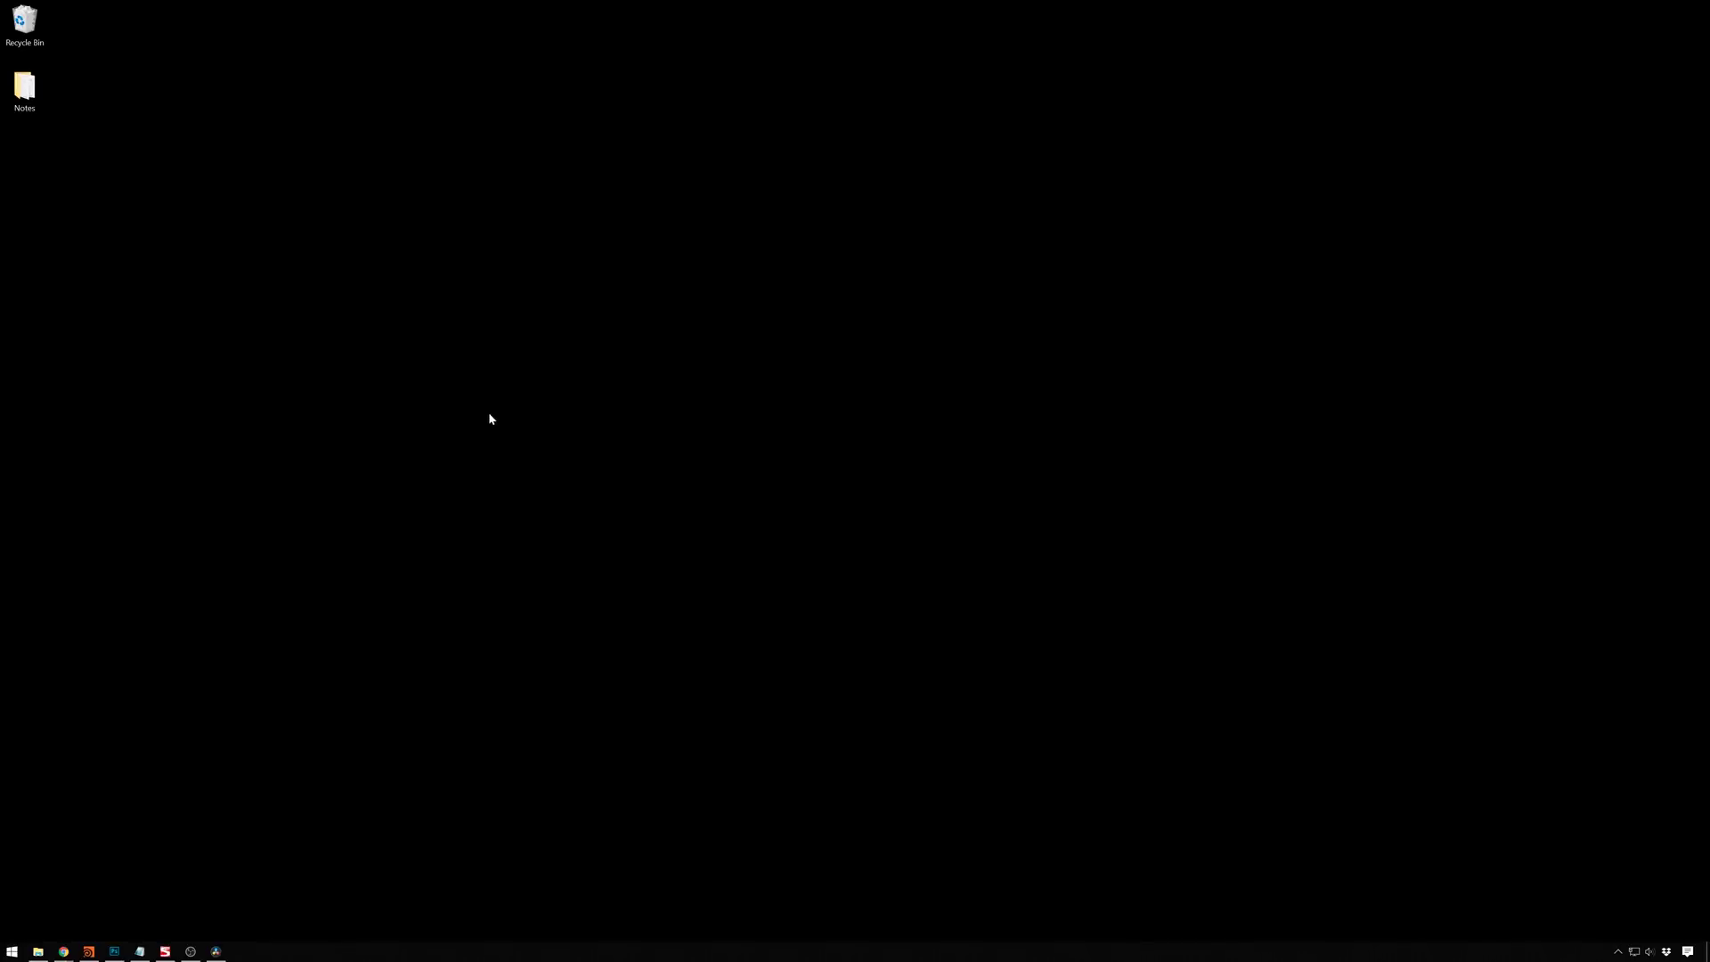
Maximize Resolve, set mismatched-resolution input scaling to Center crop with no resizing, and save.
{"action": "left_click", "coordinate": [216, 951]}
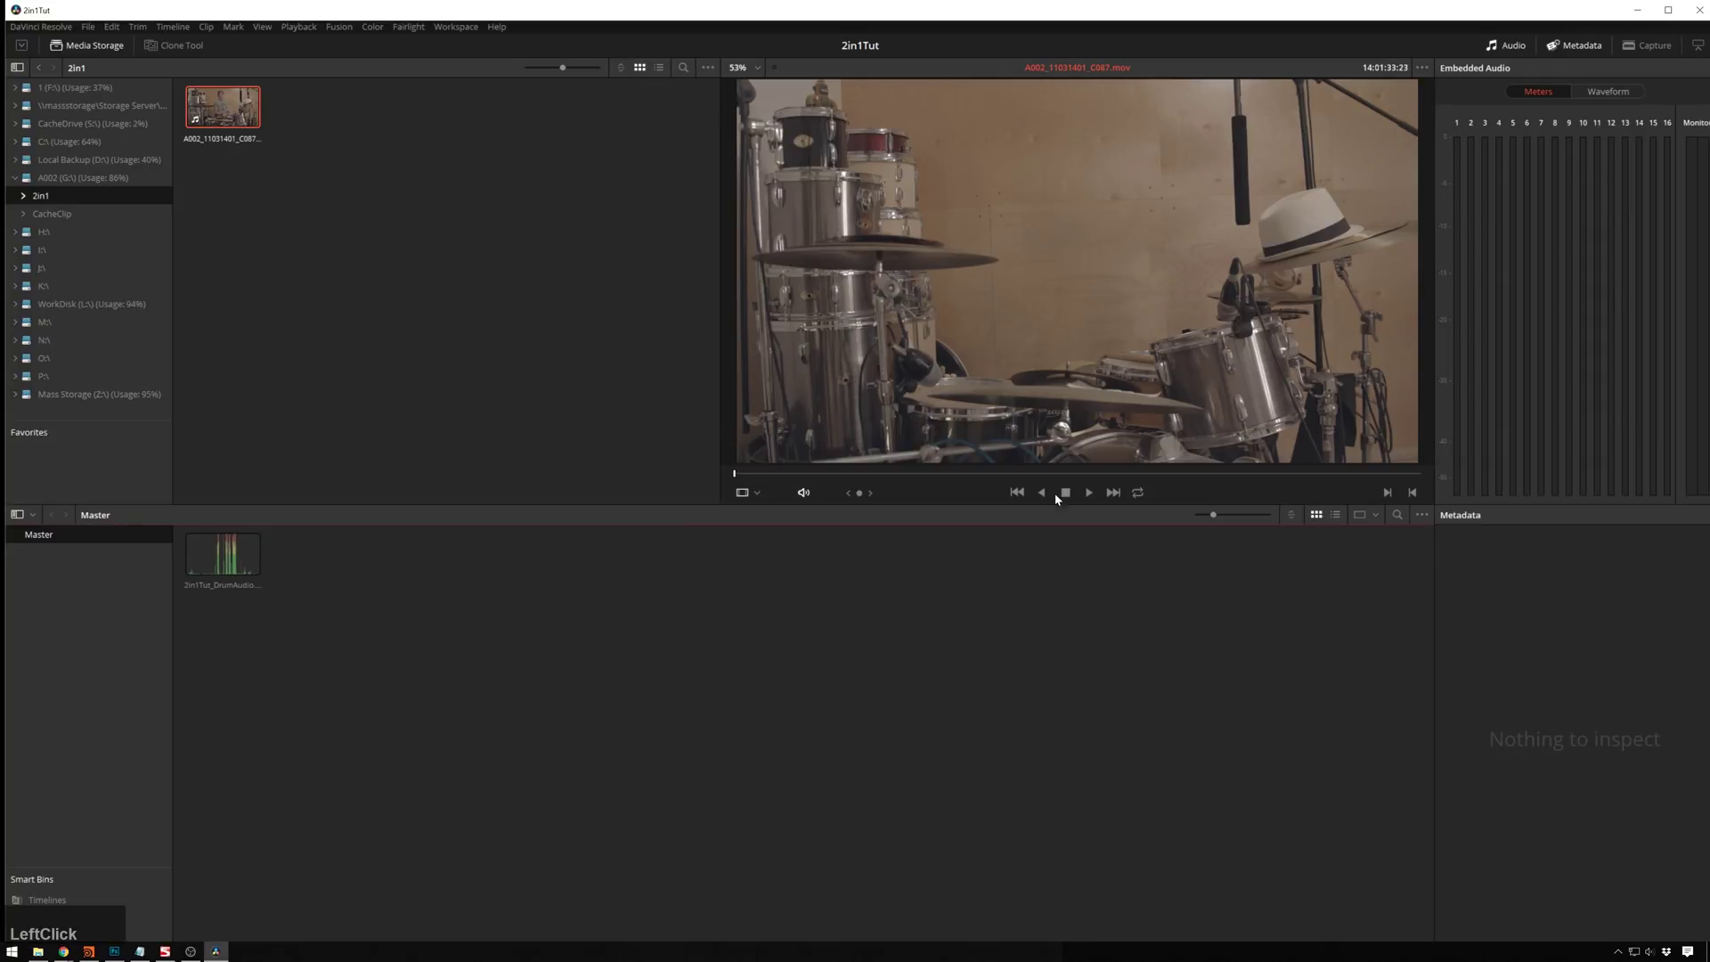
{"action": "double_click", "coordinate": [788, 14]}
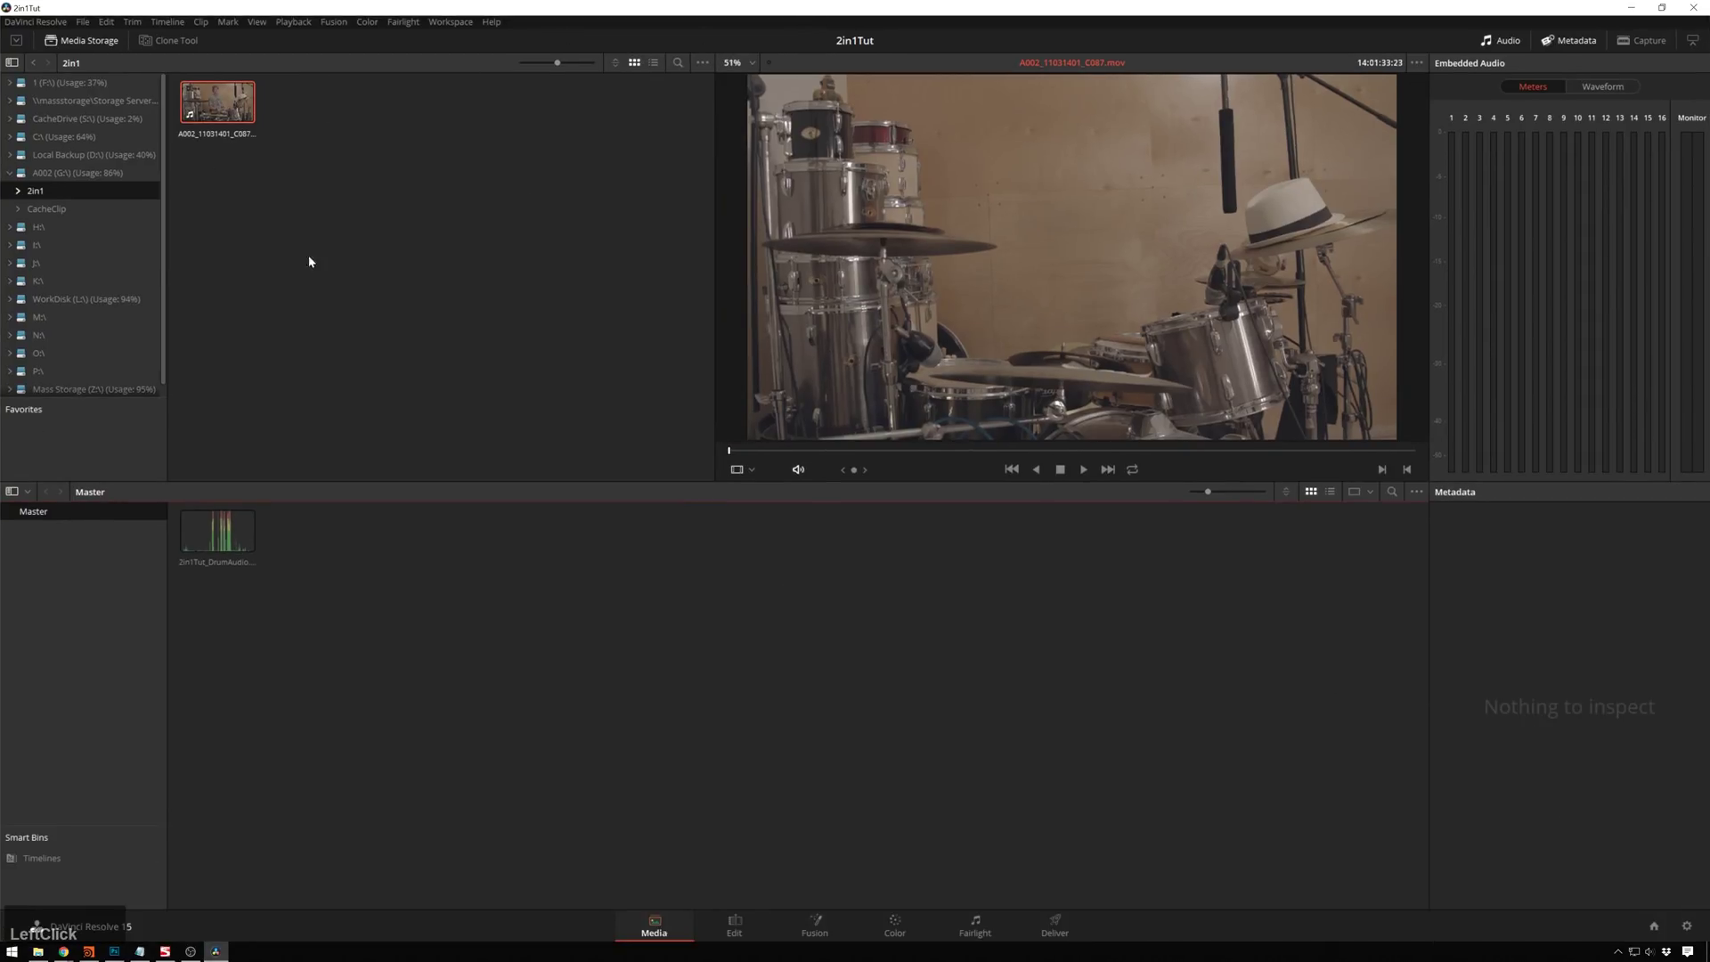
{"action": "left_click", "coordinate": [1687, 926]}
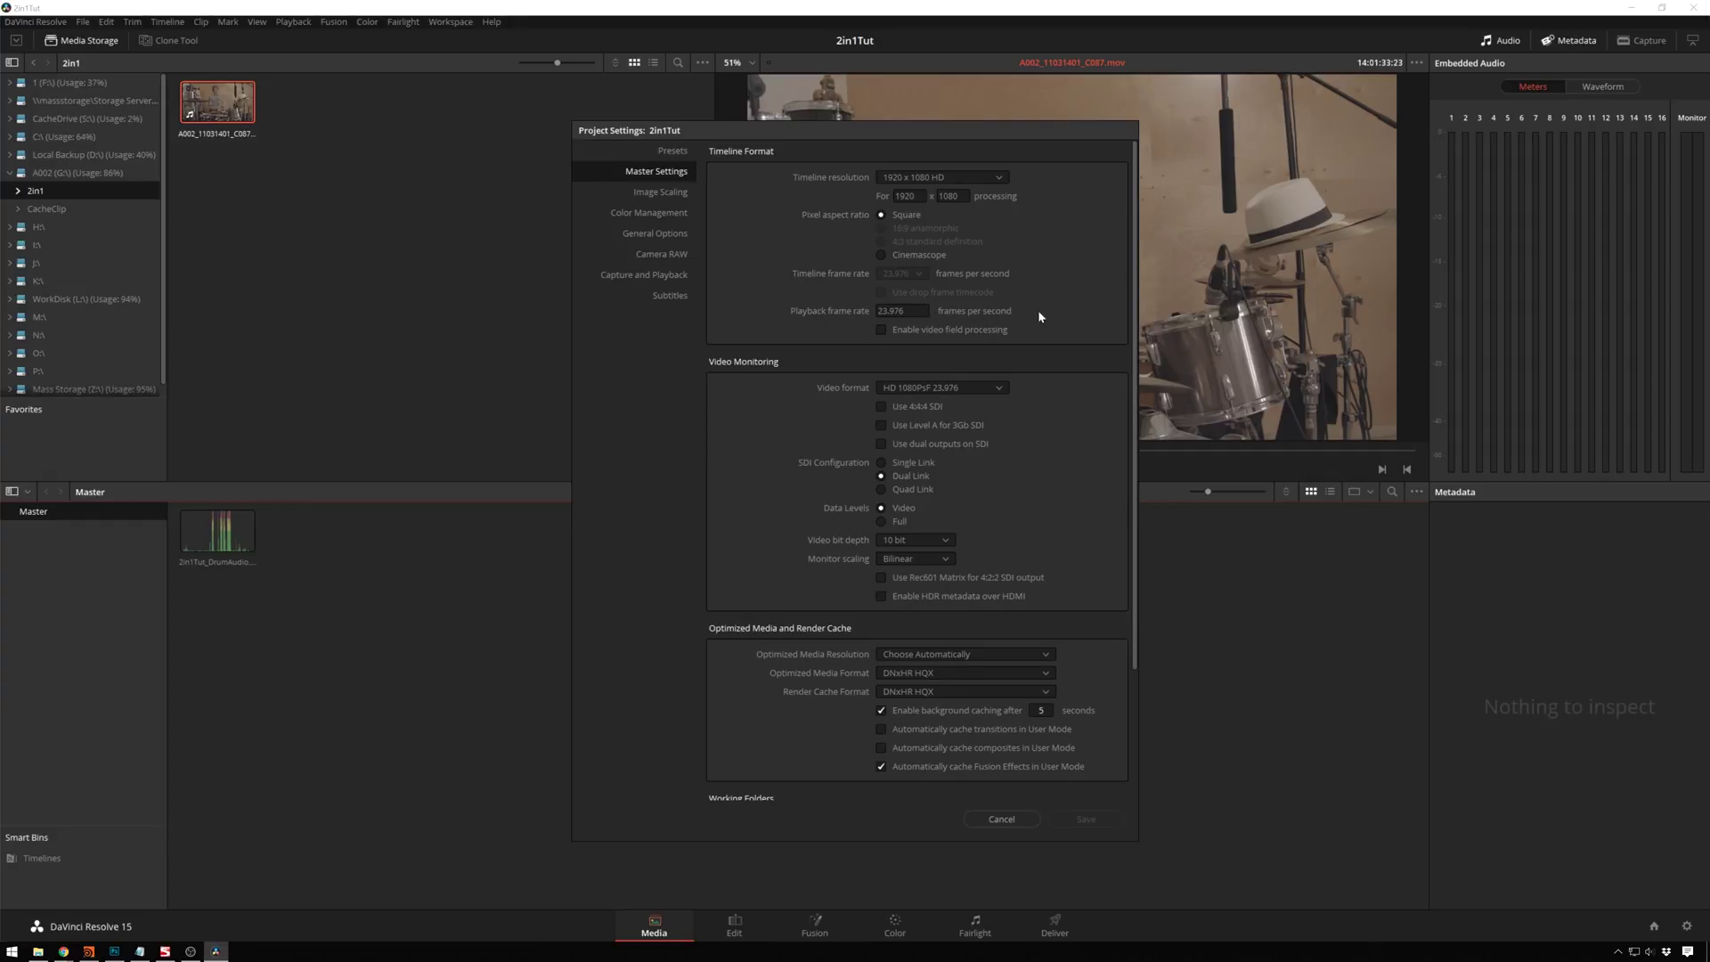
{"action": "left_click", "coordinate": [673, 195]}
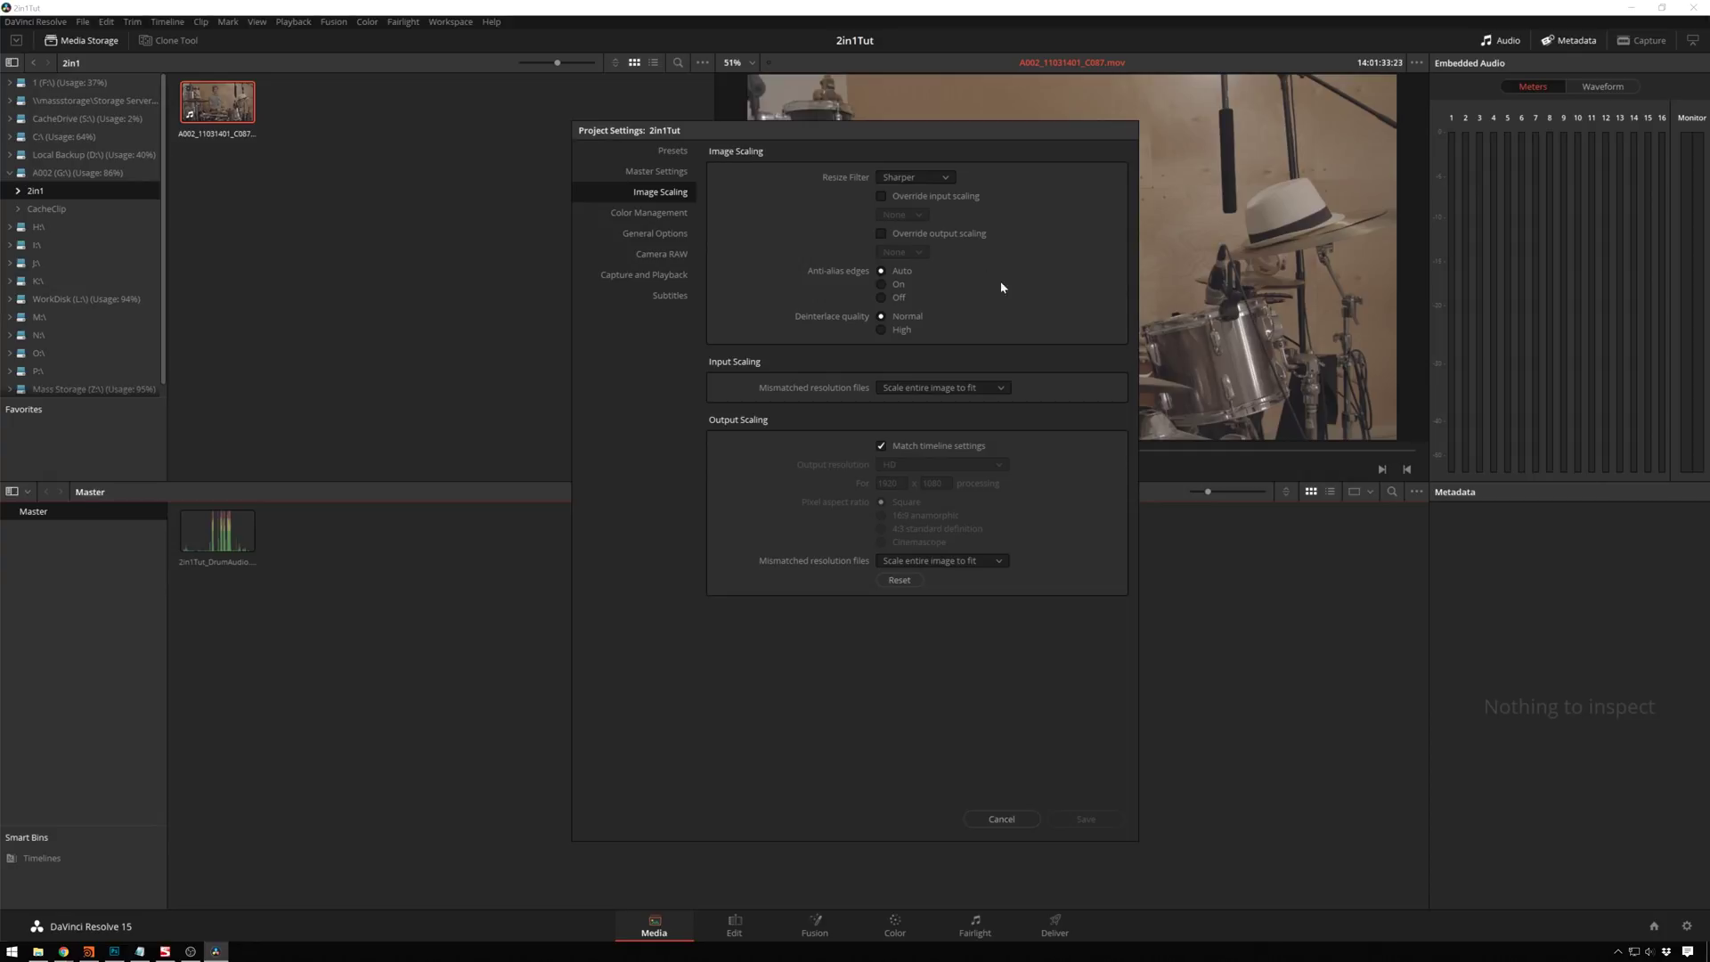
{"action": "left_click", "coordinate": [999, 388]}
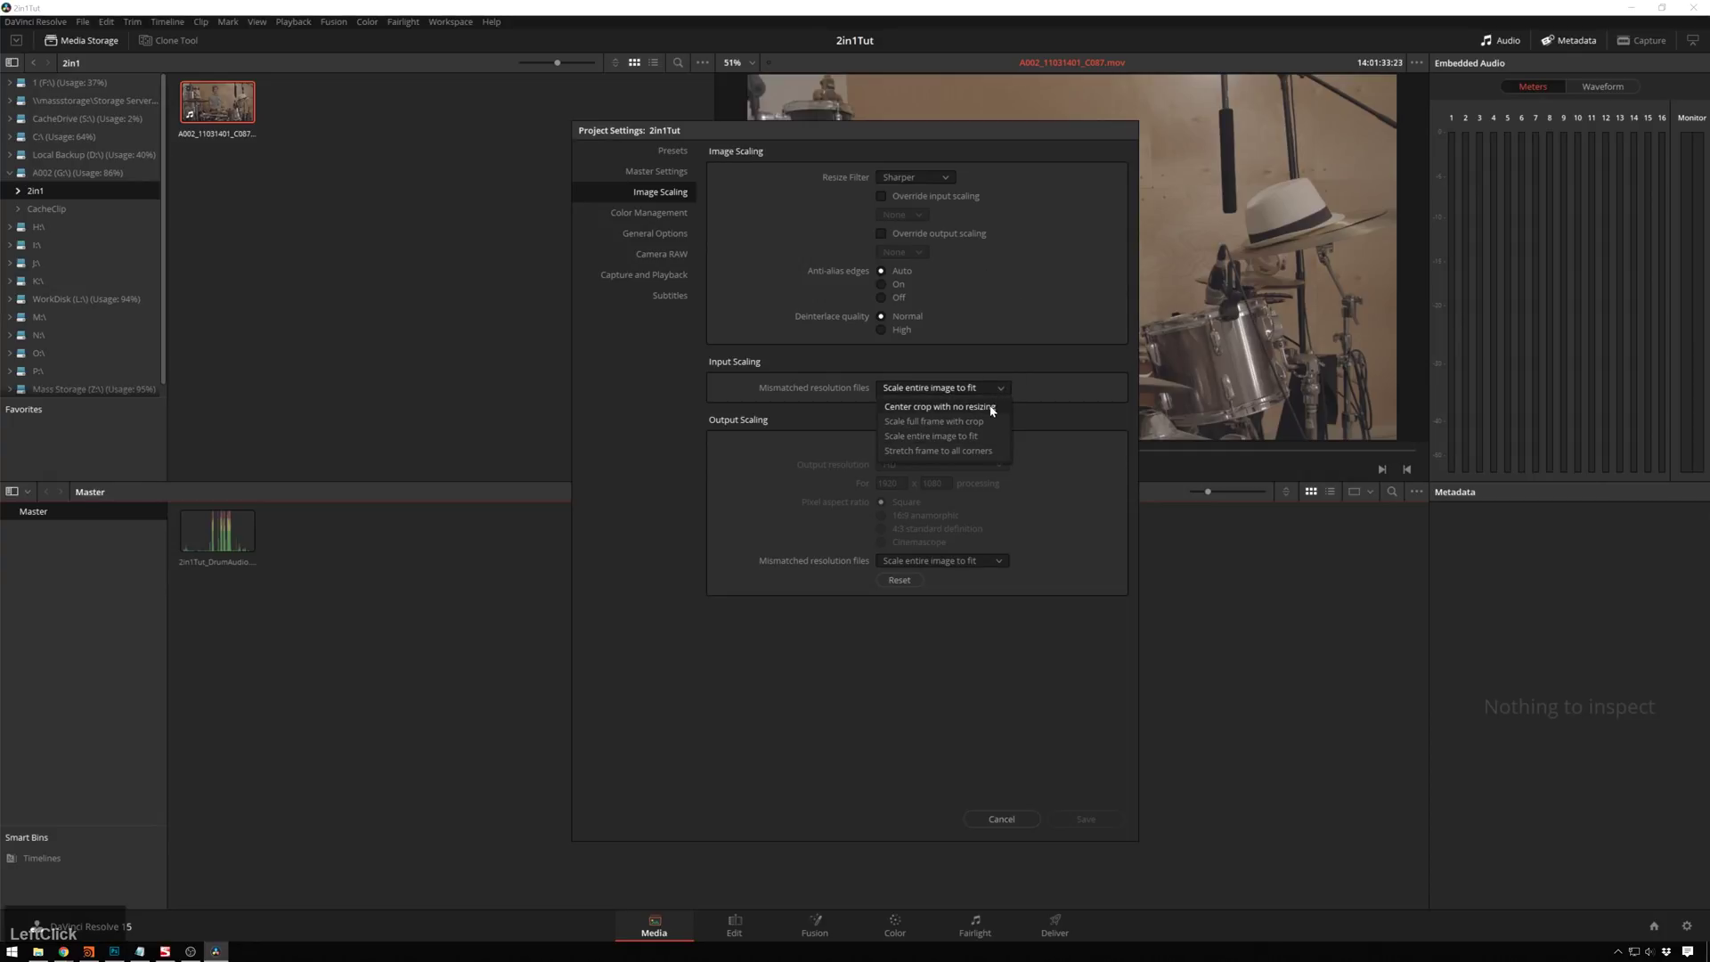
{"action": "left_click", "coordinate": [991, 407]}
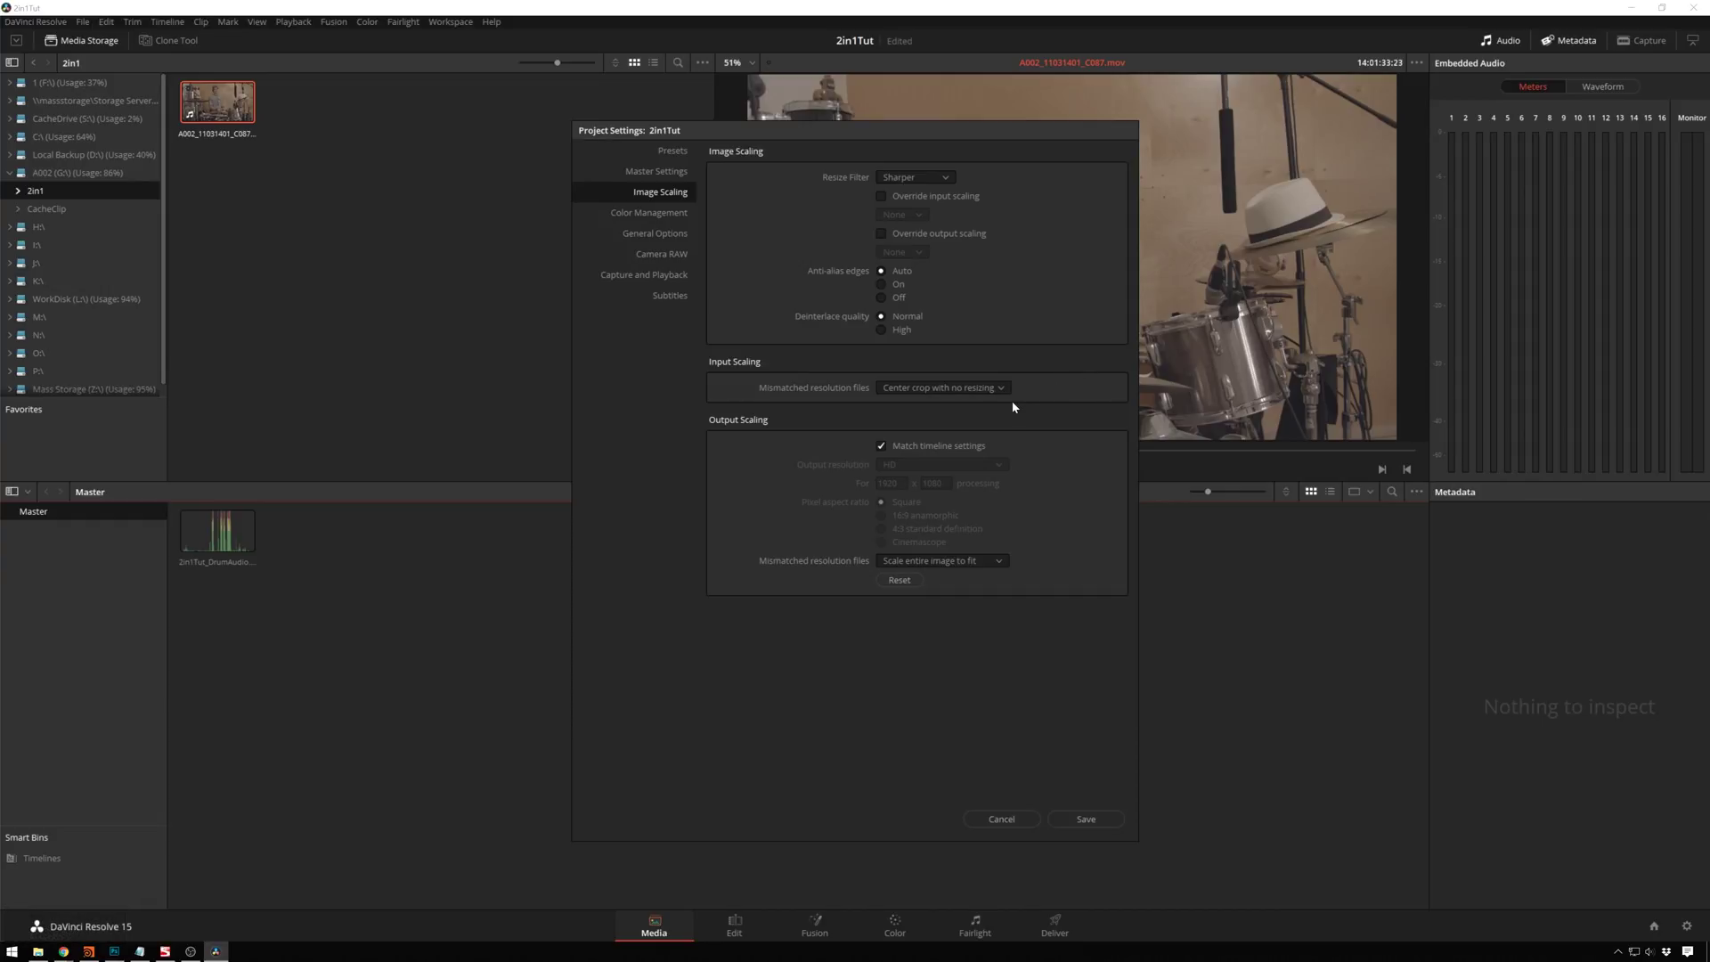
{"action": "left_click", "coordinate": [978, 389]}
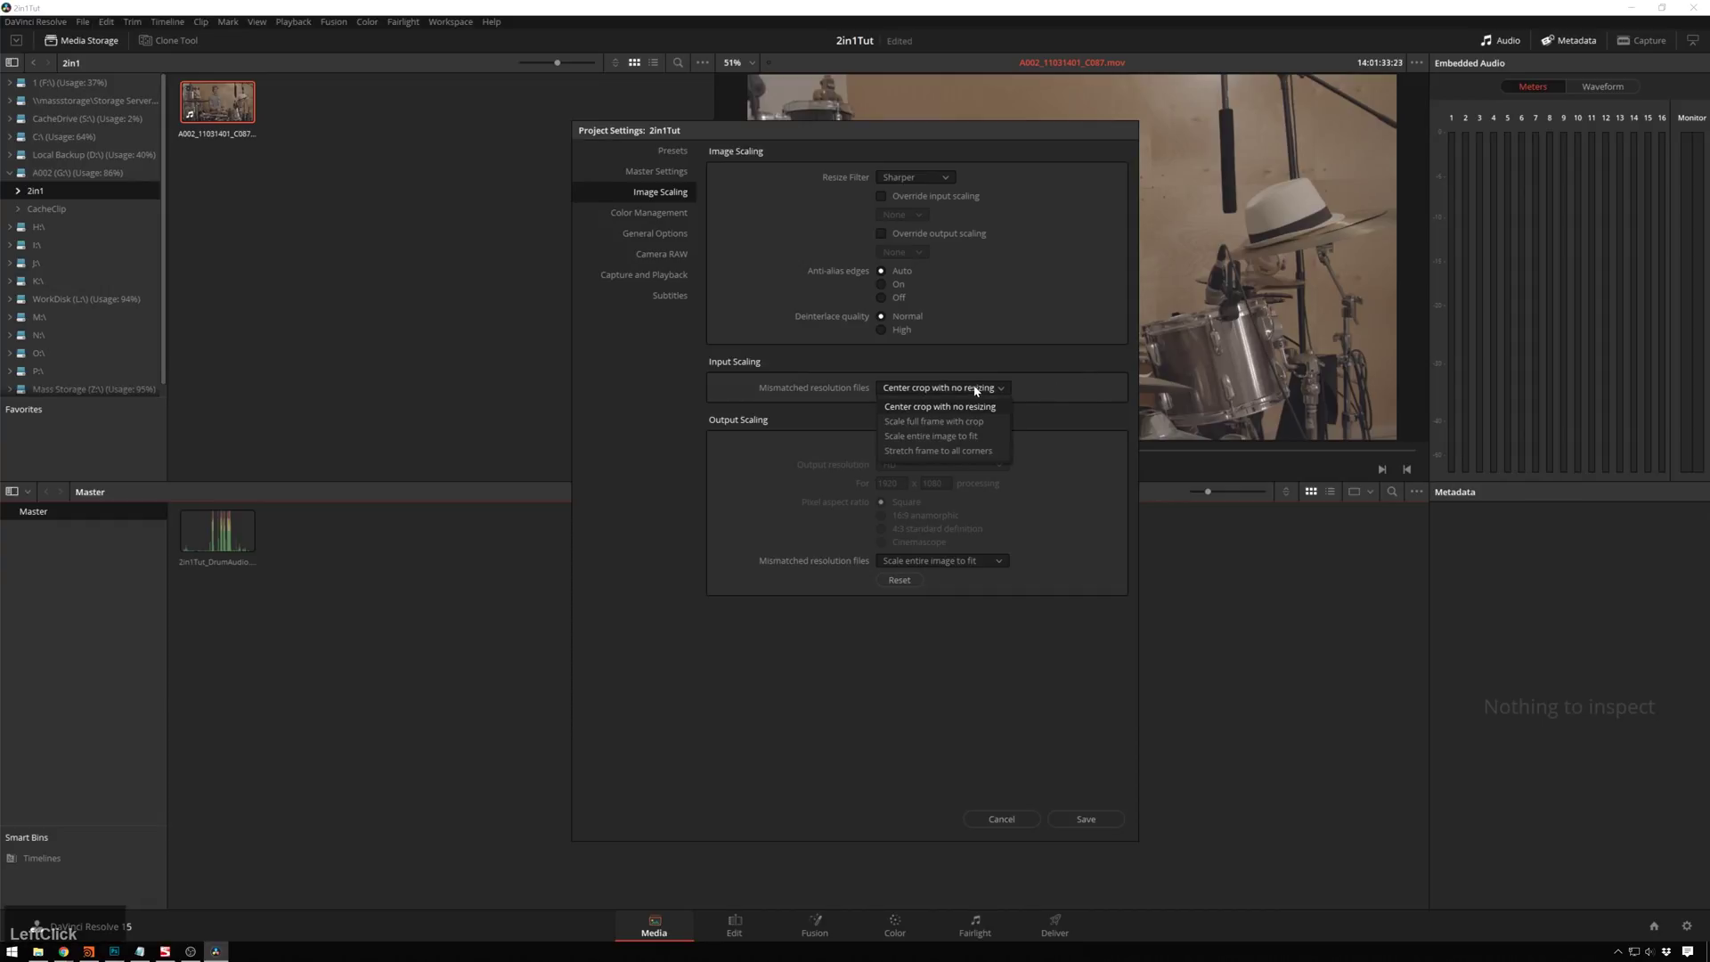
{"action": "left_click", "coordinate": [955, 438]}
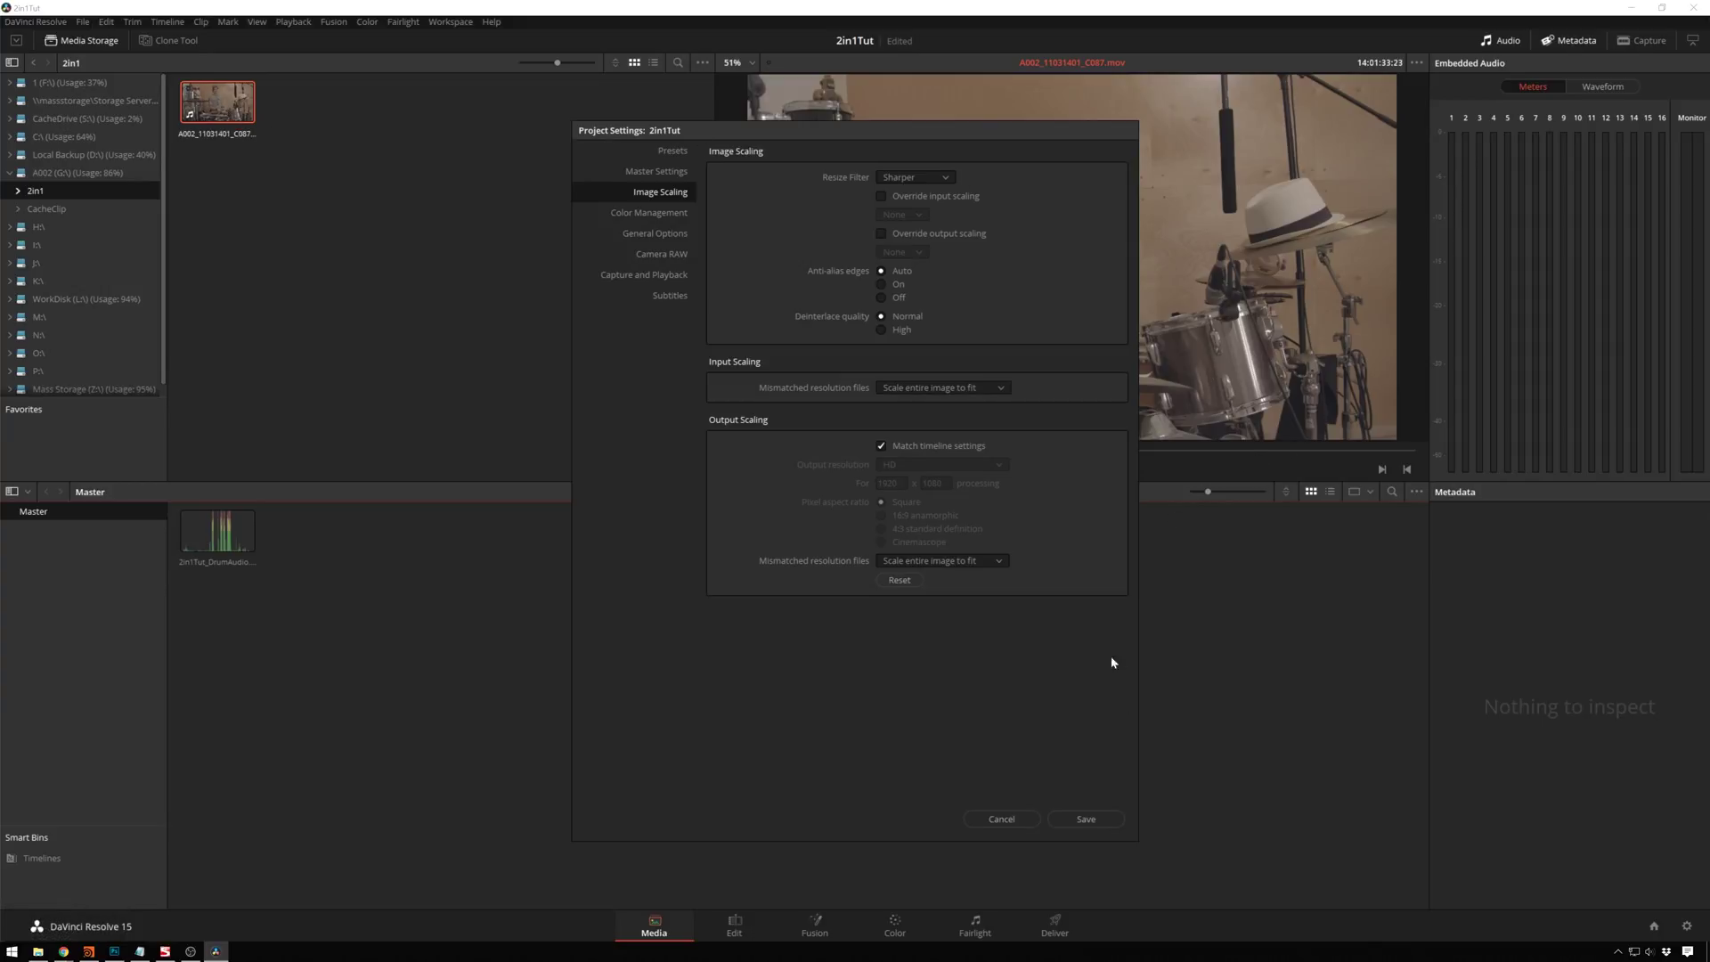
{"action": "left_click", "coordinate": [940, 392]}
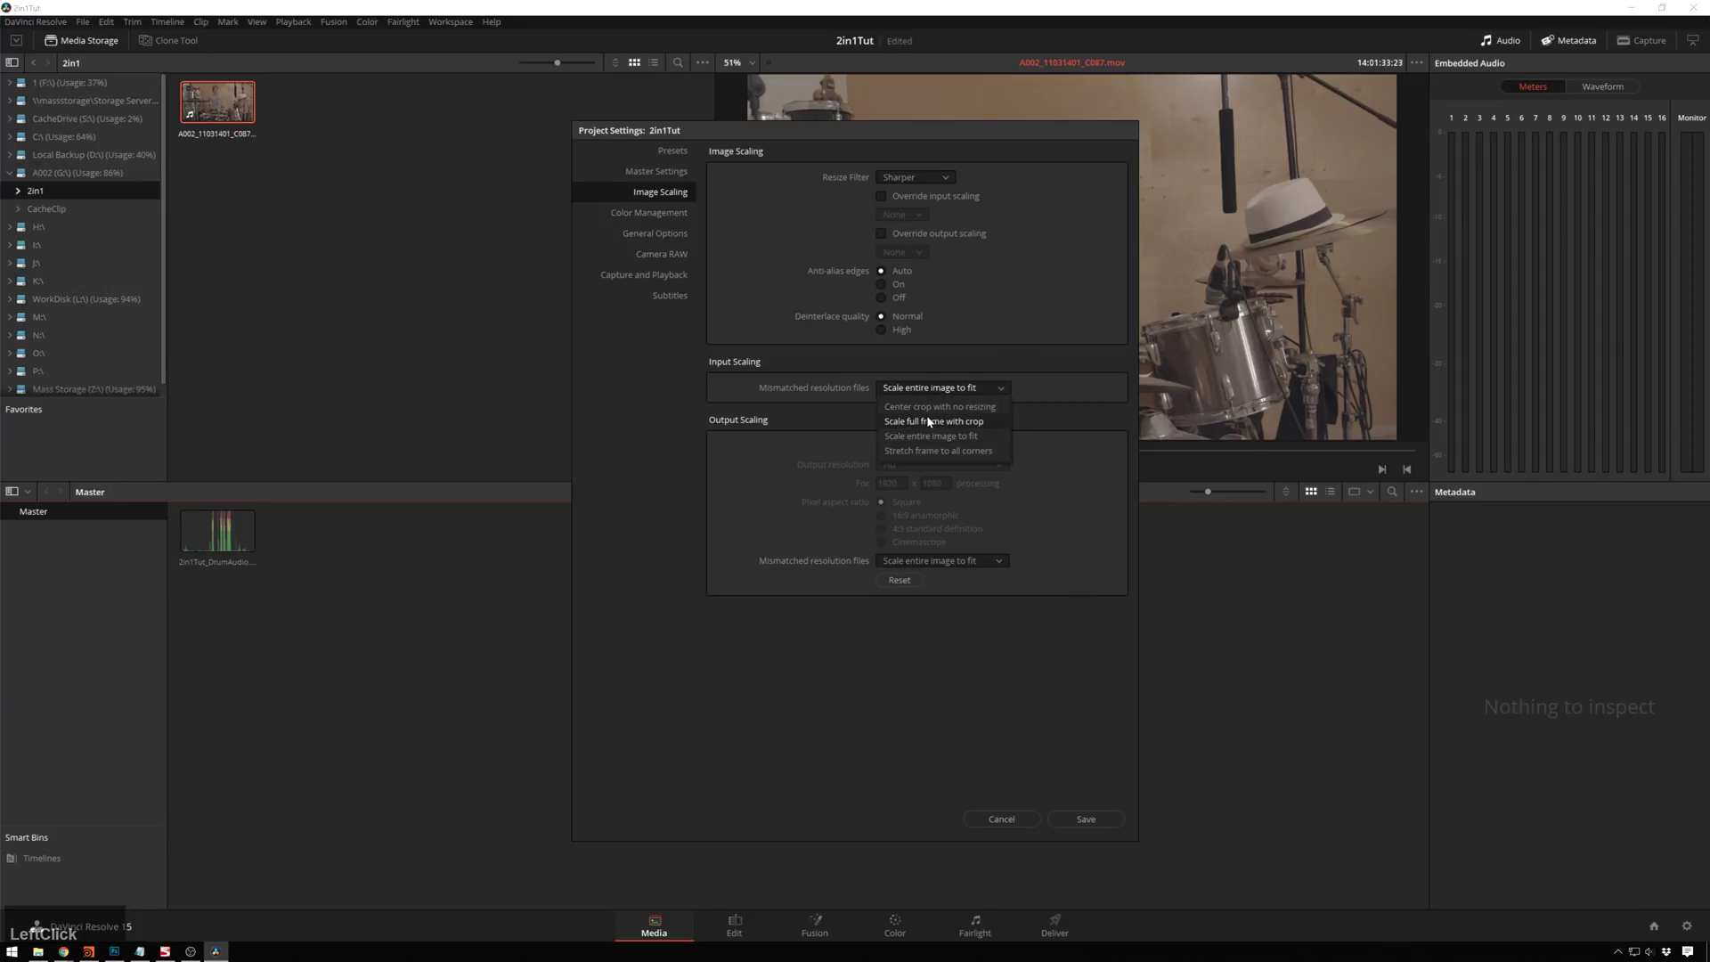
{"action": "left_click", "coordinate": [975, 405]}
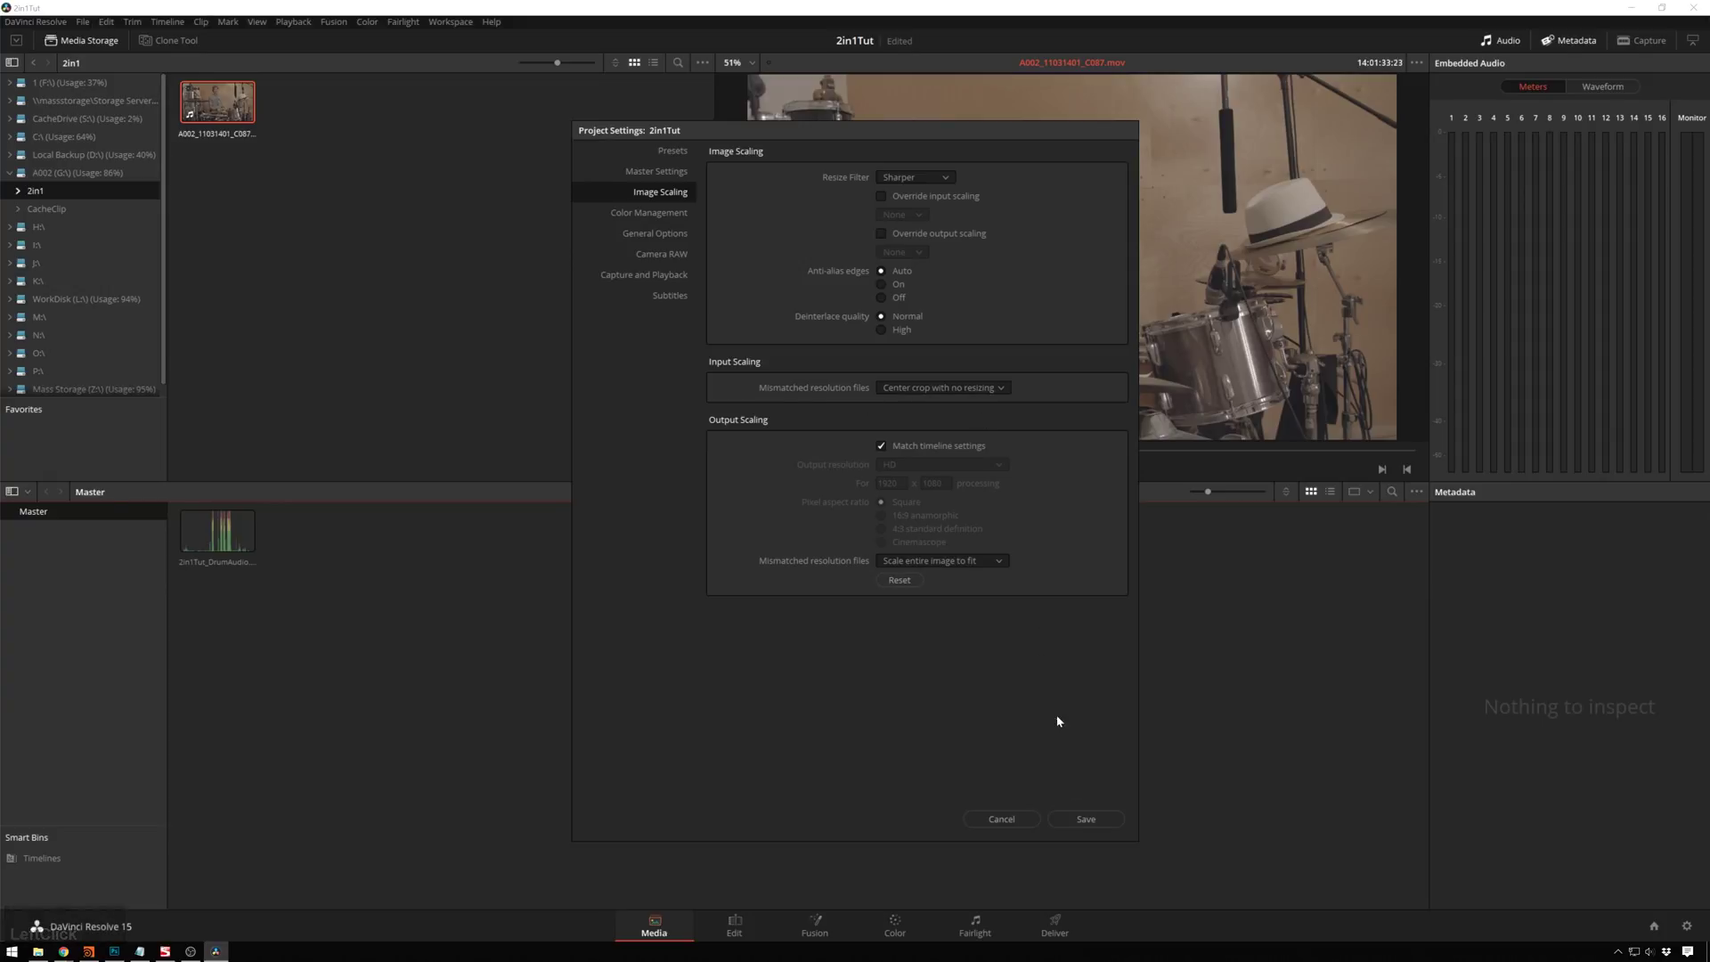
{"action": "left_click", "coordinate": [1086, 819]}
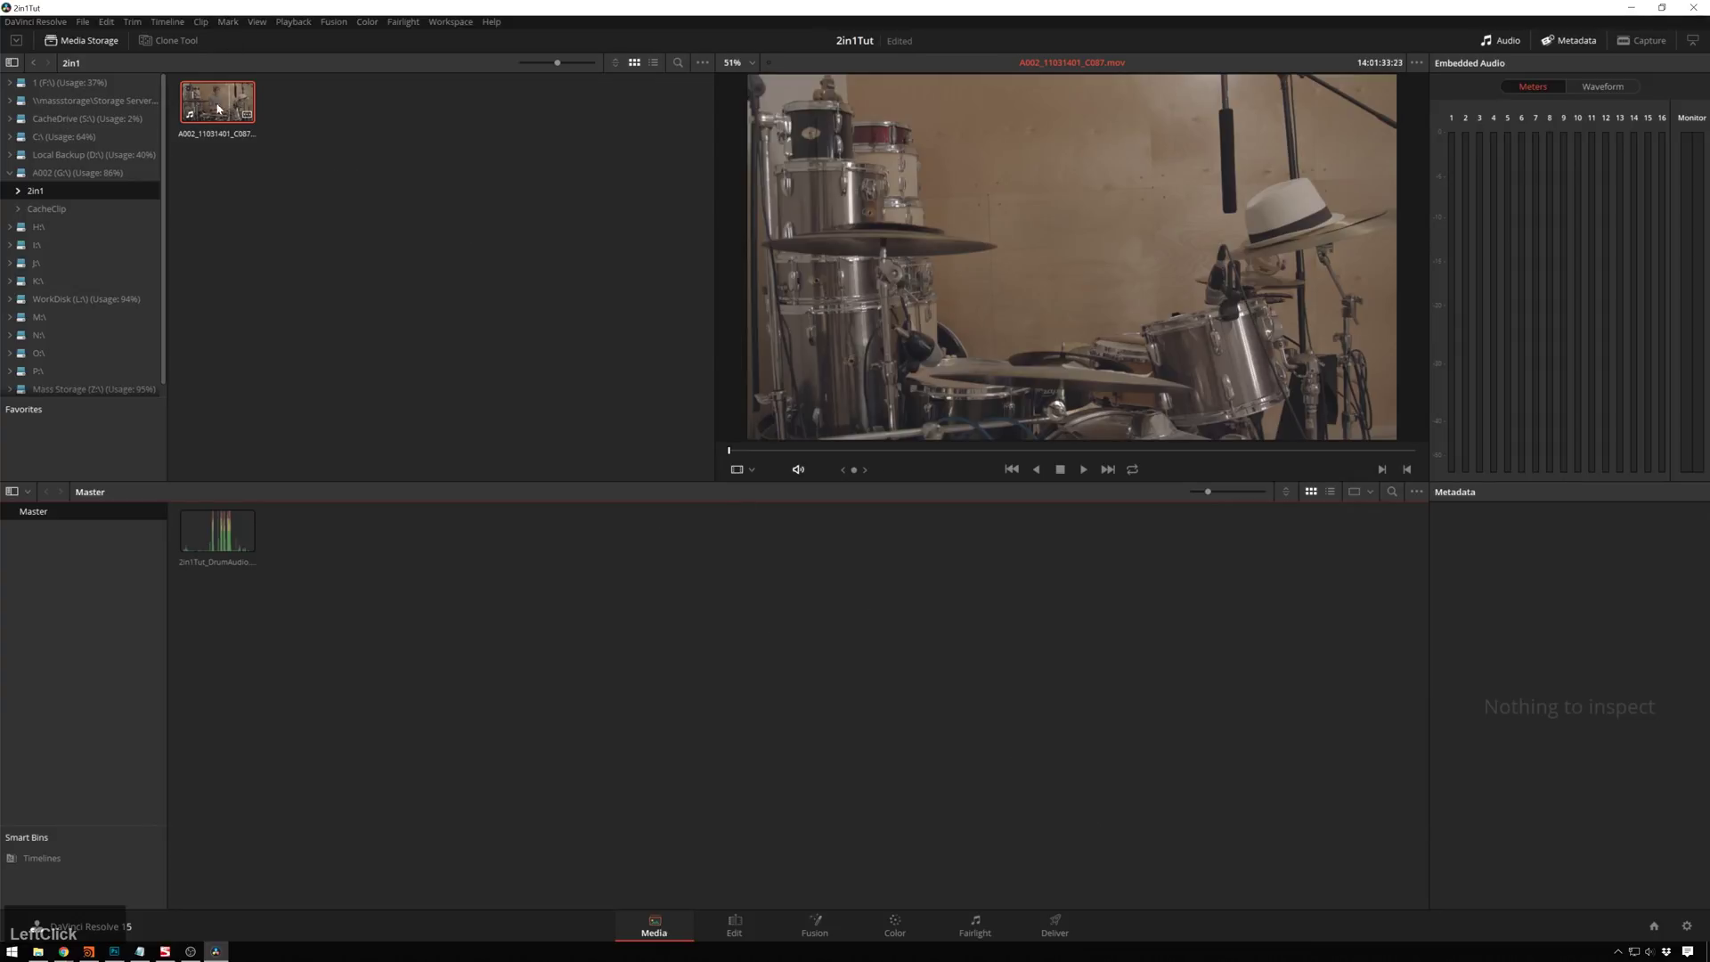
Add A002_11031401_C087.mov to the media pool and drop it onto a new Timeline 1 on the Edit page.
{"action": "left_click_drag", "start_coordinate": [225, 103], "coordinate": [485, 596]}
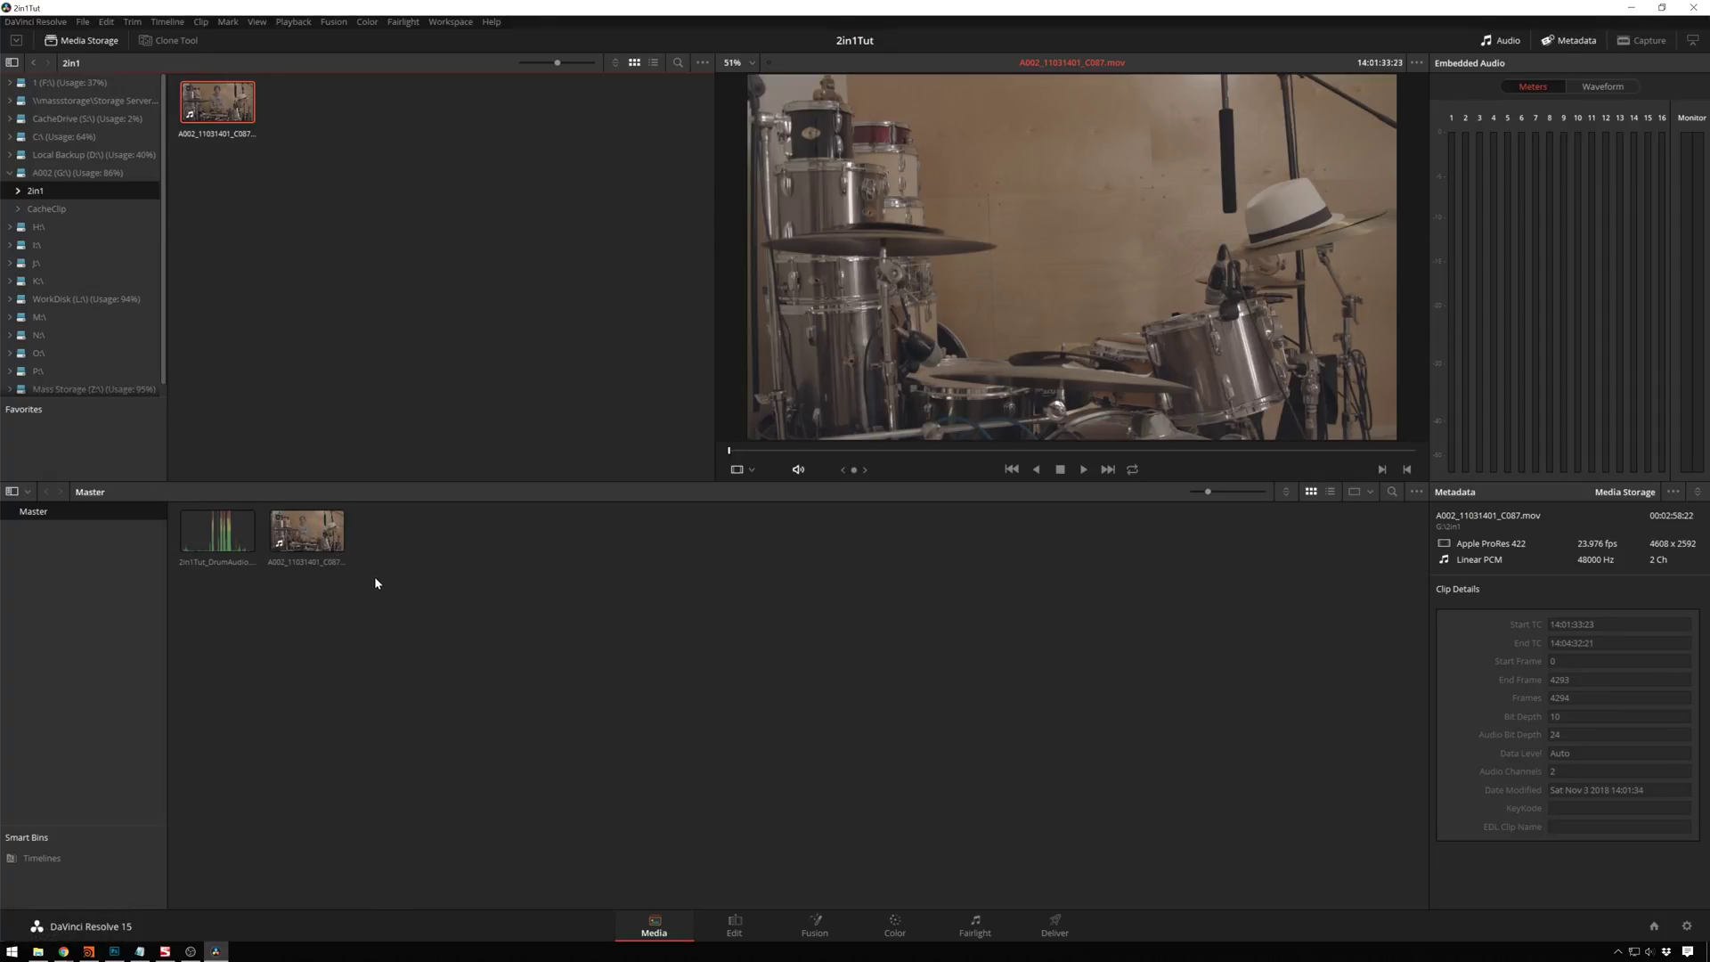
{"action": "left_click", "coordinate": [351, 535]}
{"action": "key", "text": "shift+4"}
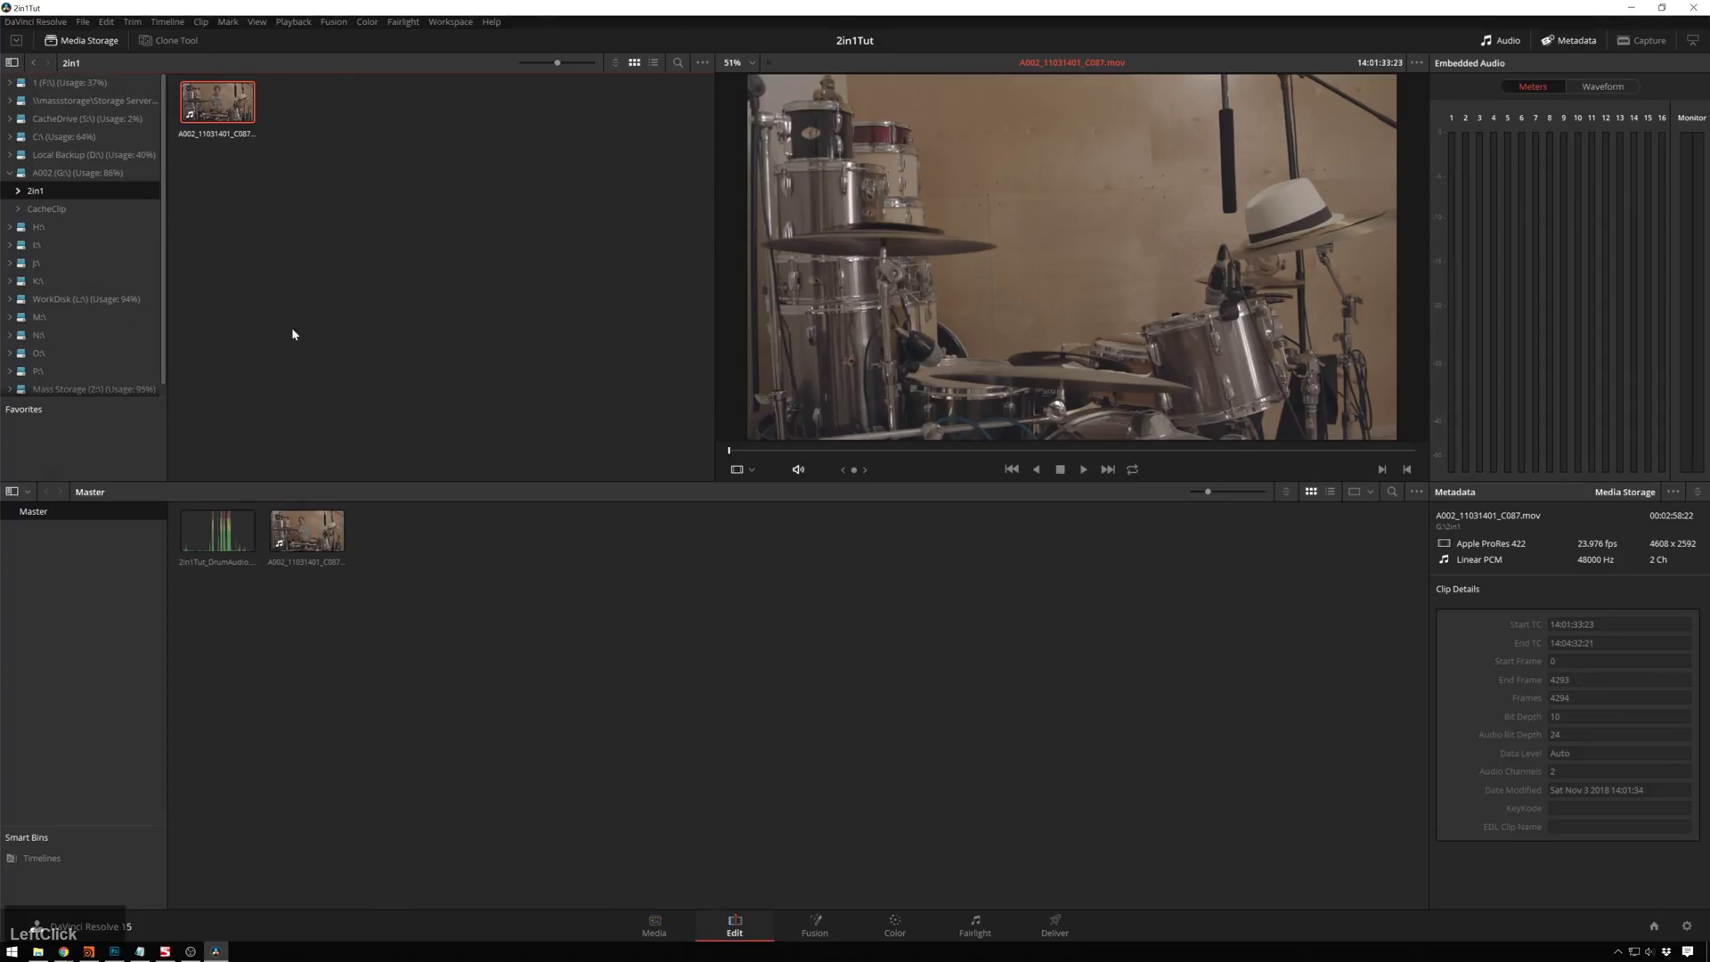
{"action": "left_click_drag", "start_coordinate": [326, 102], "coordinate": [595, 789]}
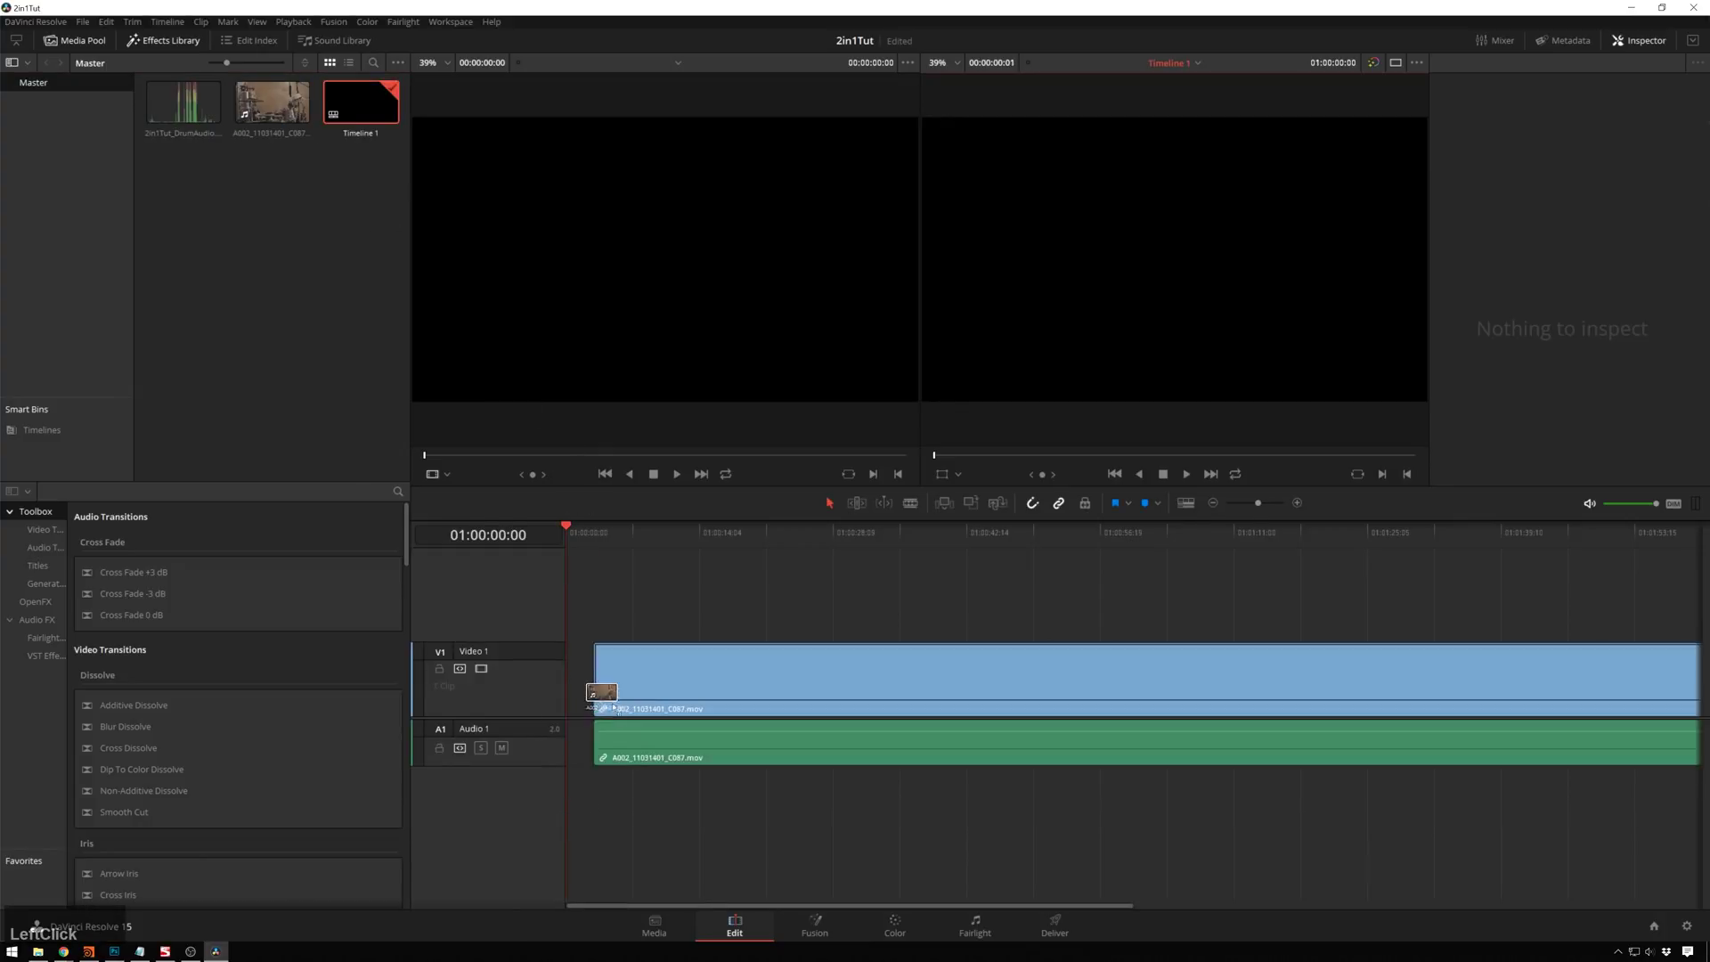
Mute Audio 1 and copy the drum clip up onto a new Video 2 track.
{"action": "left_click", "coordinate": [501, 748]}
{"action": "left_click_drag", "start_coordinate": [623, 528], "coordinate": [790, 536]}
{"action": "left_click", "coordinate": [713, 670]}
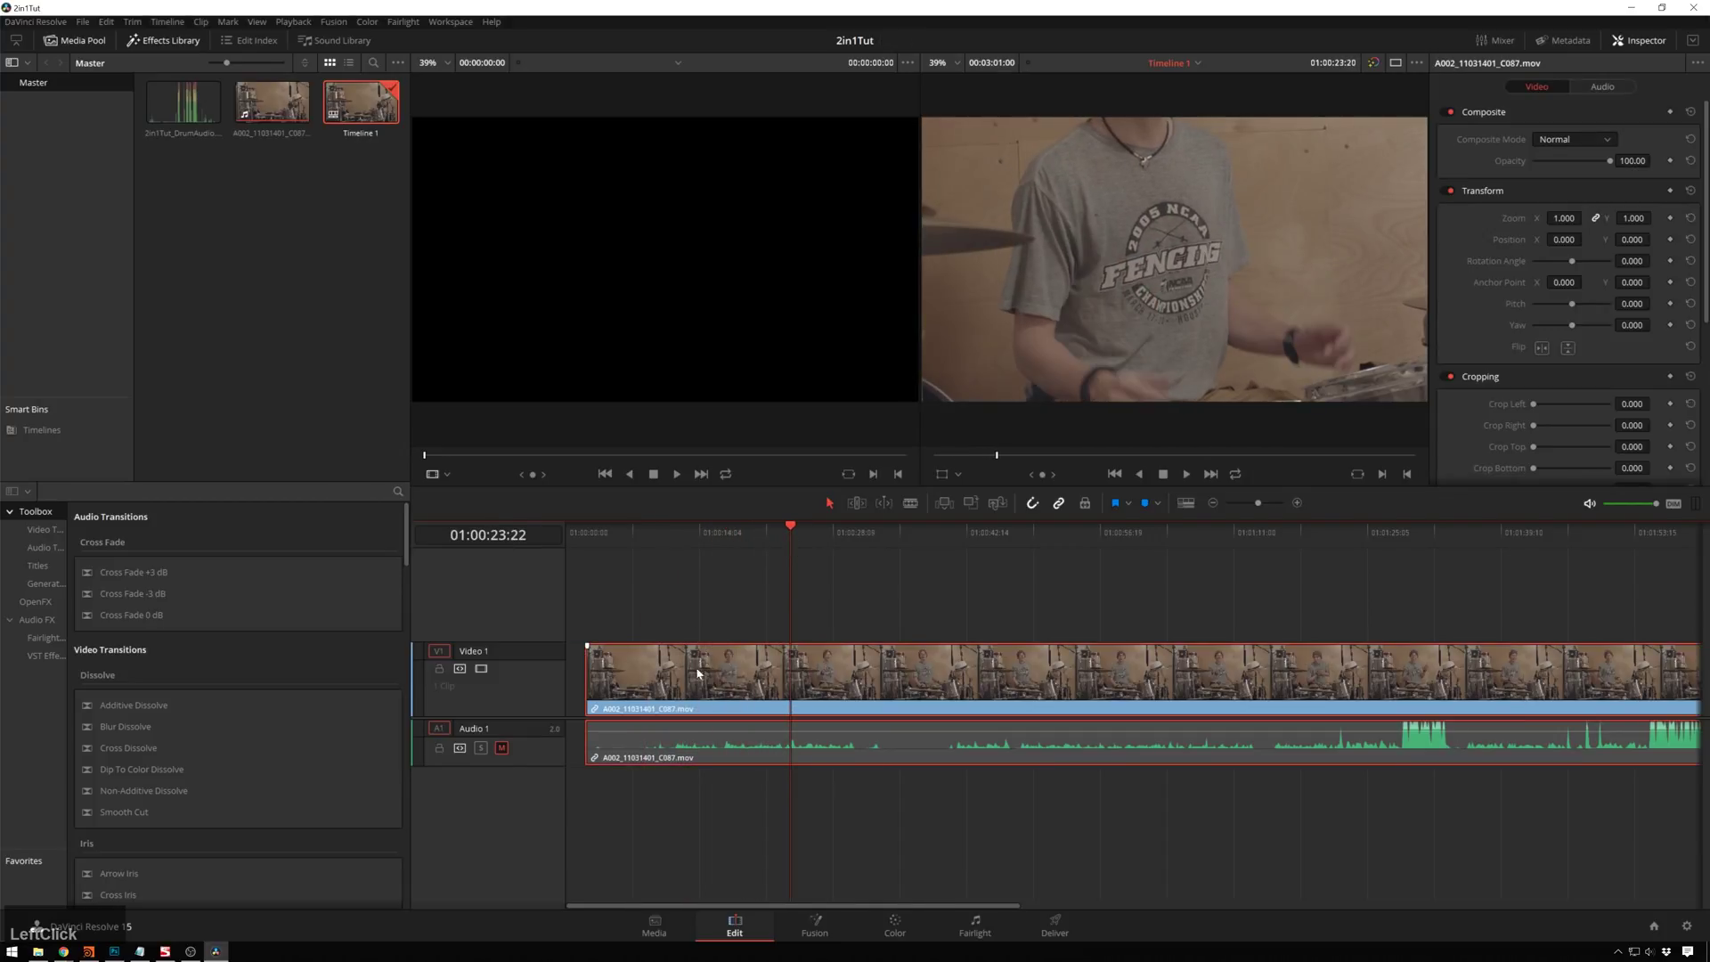
{"action": "left_click_drag", "start_coordinate": [783, 659], "coordinate": [837, 595]}
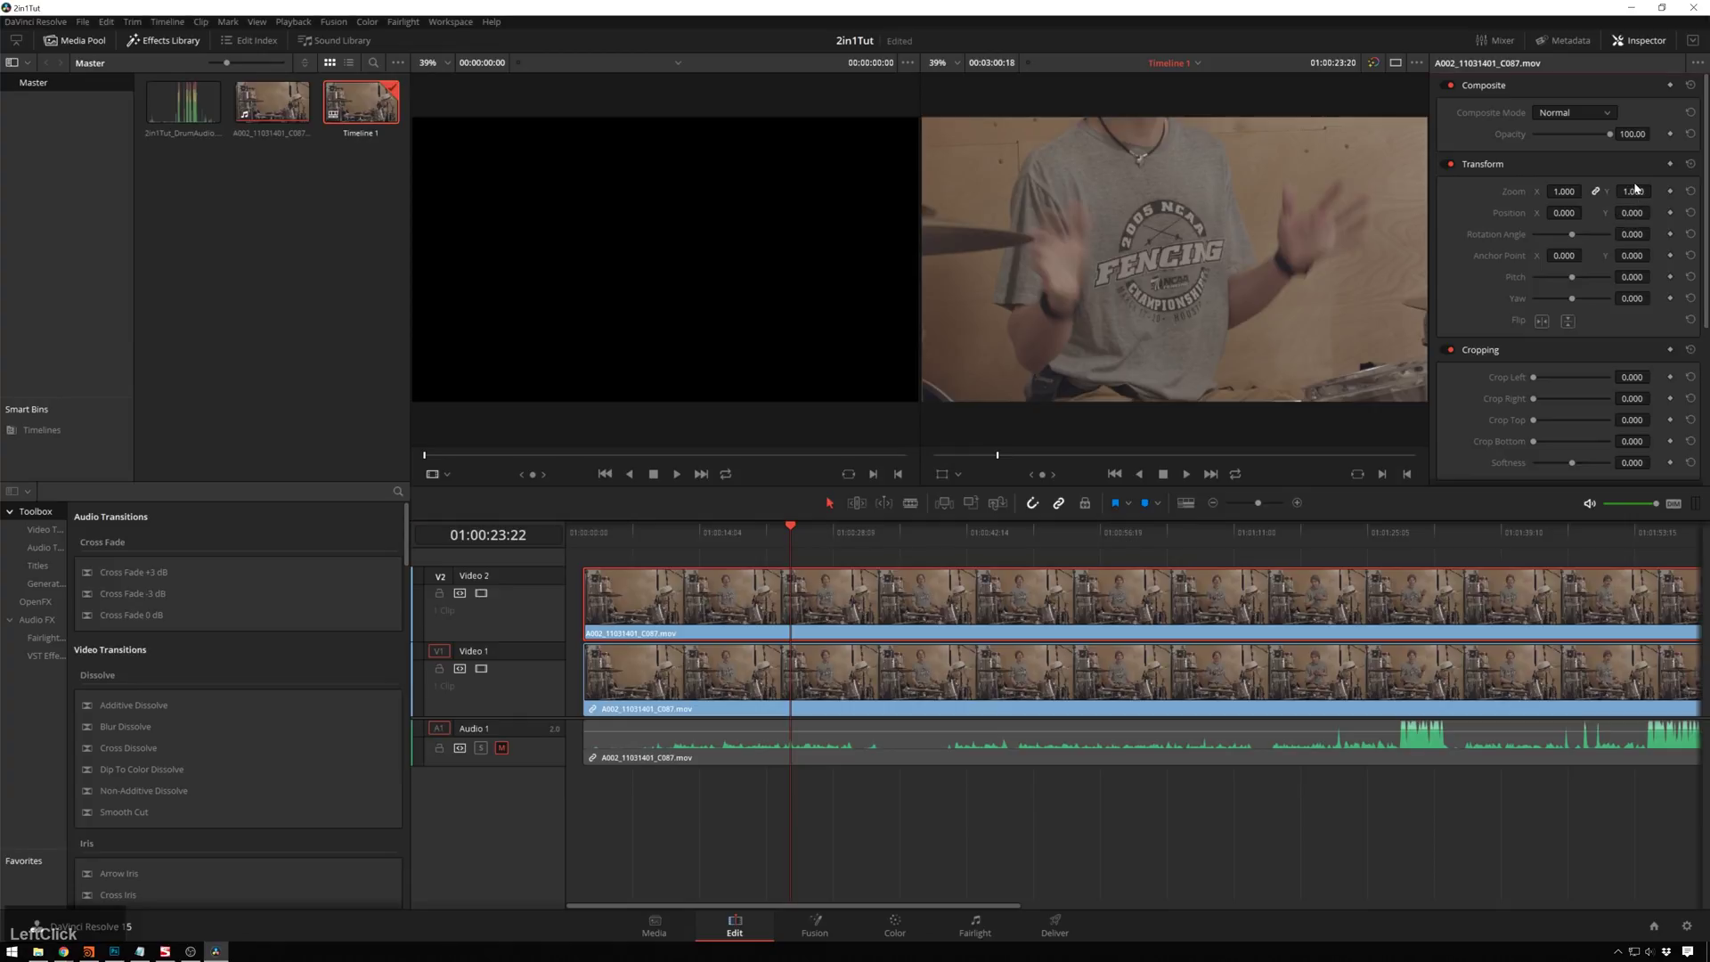
Reposition the Video 2 copy to X -64, Y -616 on the drummer's face, then disable Video 2.
{"action": "left_click", "coordinate": [1638, 214]}
{"action": "type", "text": "16"}
{"action": "key", "text": "Return"}
{"action": "left_click", "coordinate": [1638, 40]}
{"action": "left_click", "coordinate": [1639, 40]}
{"action": "left_click_drag", "start_coordinate": [1653, 212], "coordinate": [1568, 212]}
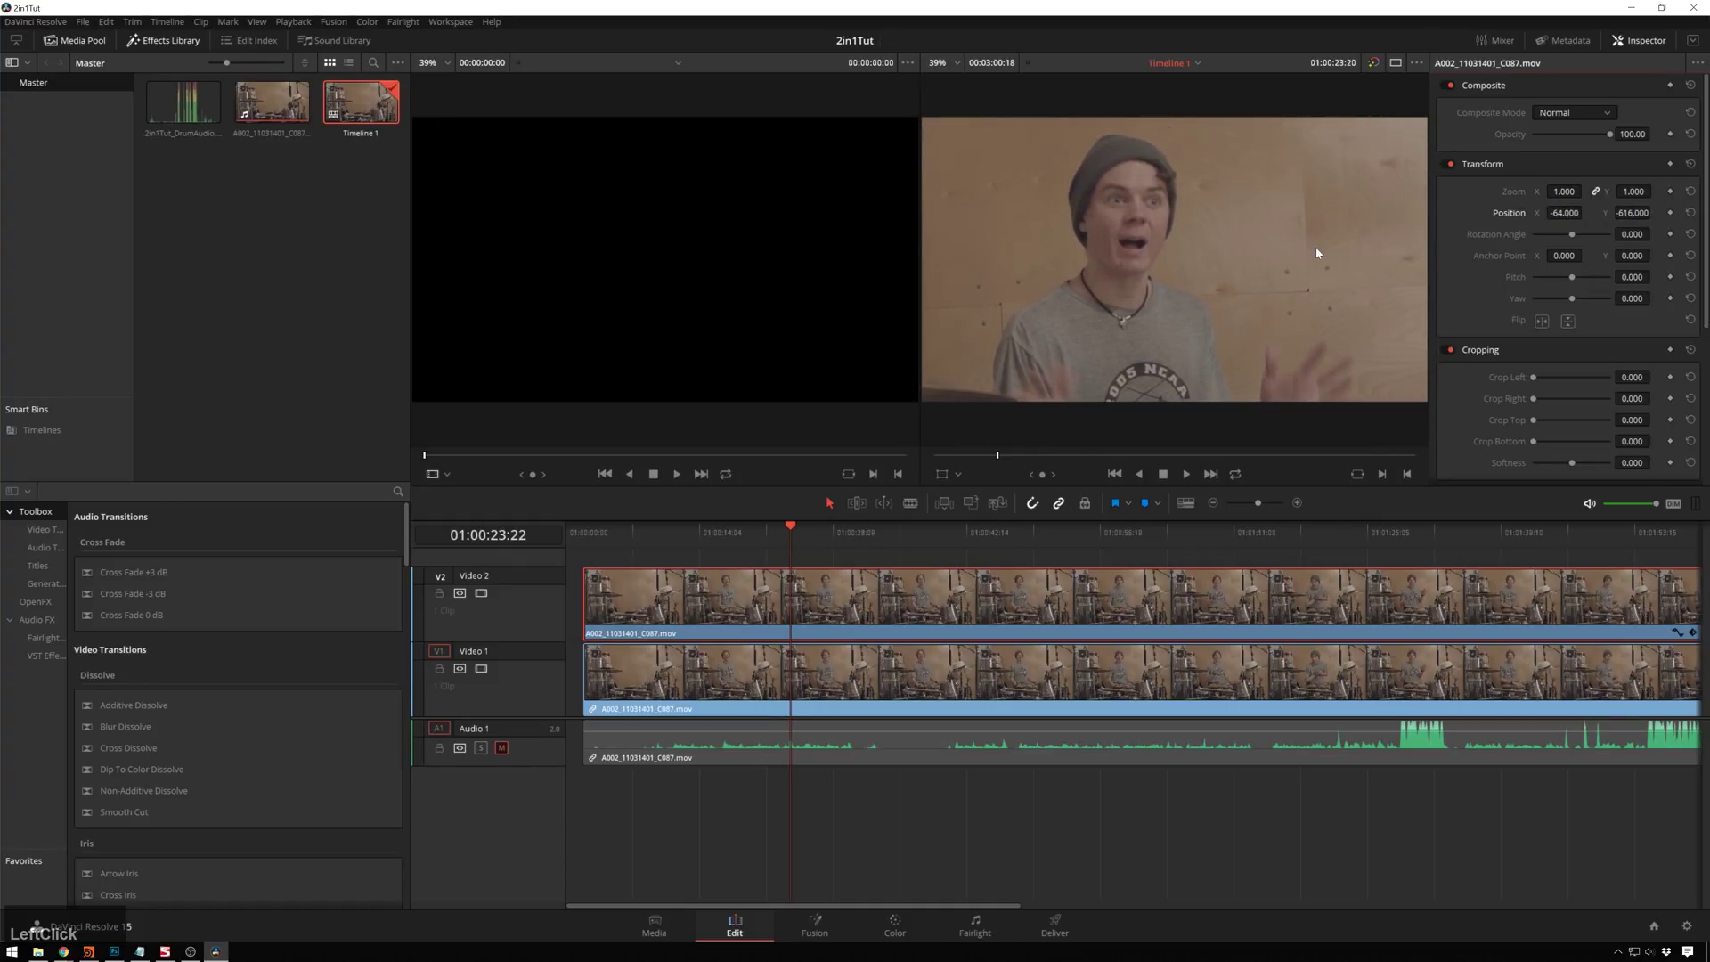
{"action": "left_click", "coordinate": [480, 593]}
Try scaling down the Video 1 wide shot, then launch Windows Calculator via 'calc'.
{"action": "left_click", "coordinate": [1110, 664]}
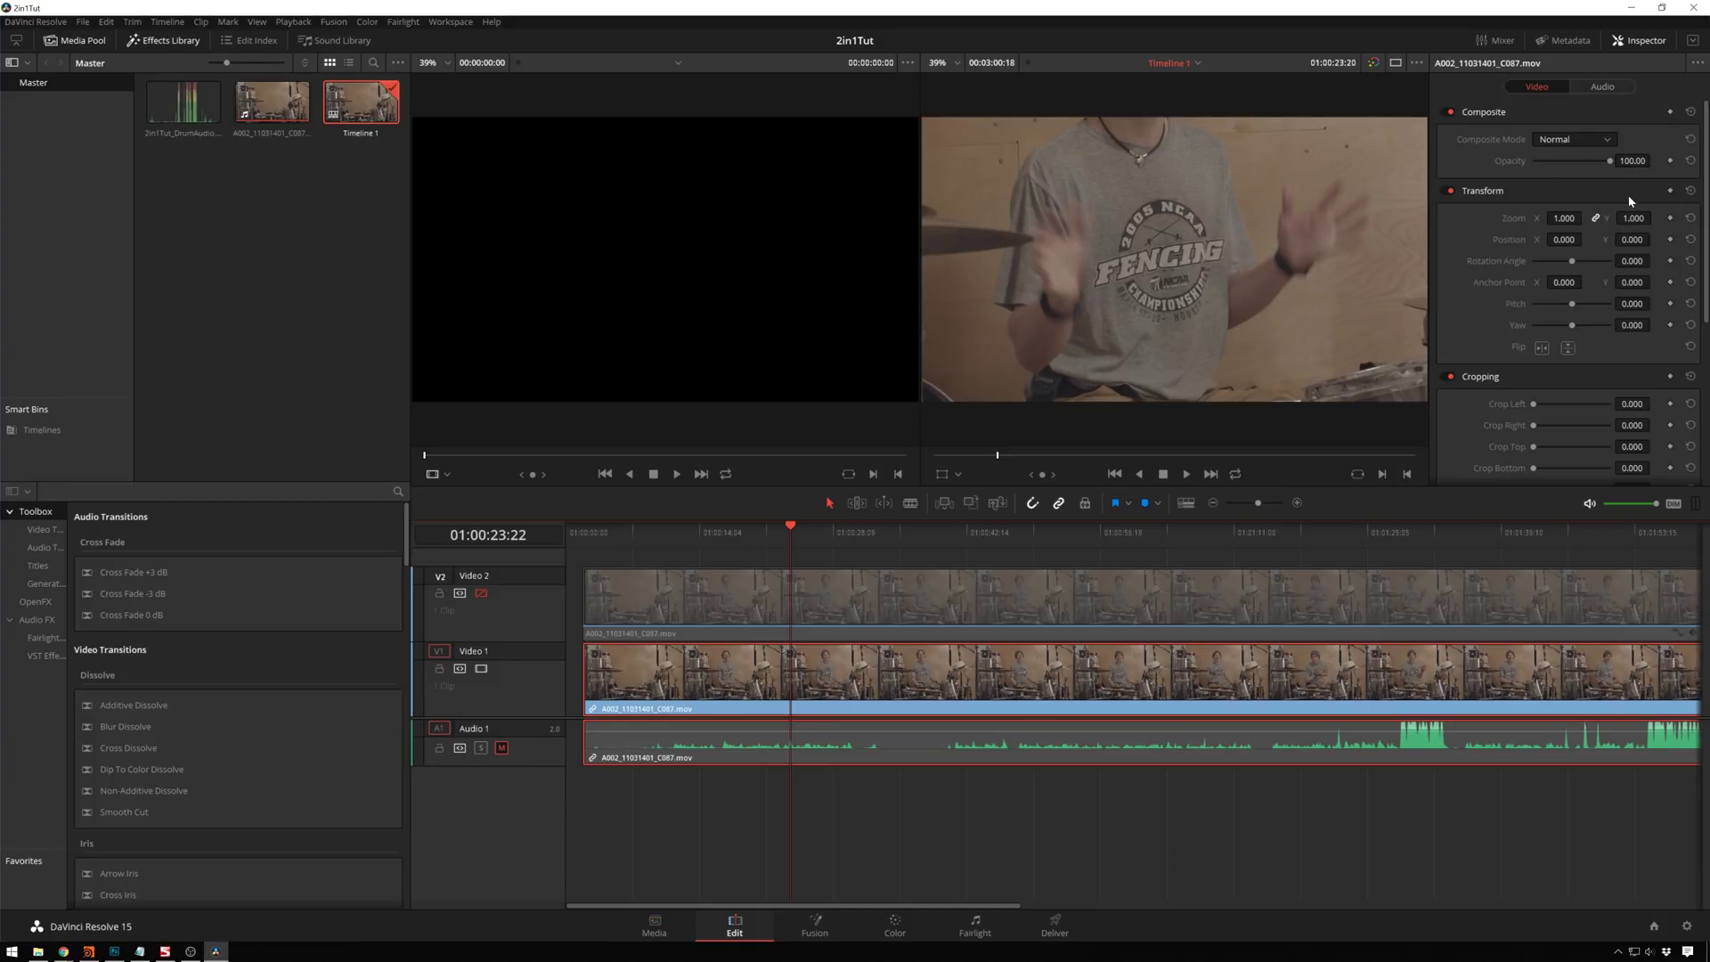
{"action": "left_click_drag", "start_coordinate": [1623, 217], "coordinate": [1563, 218]}
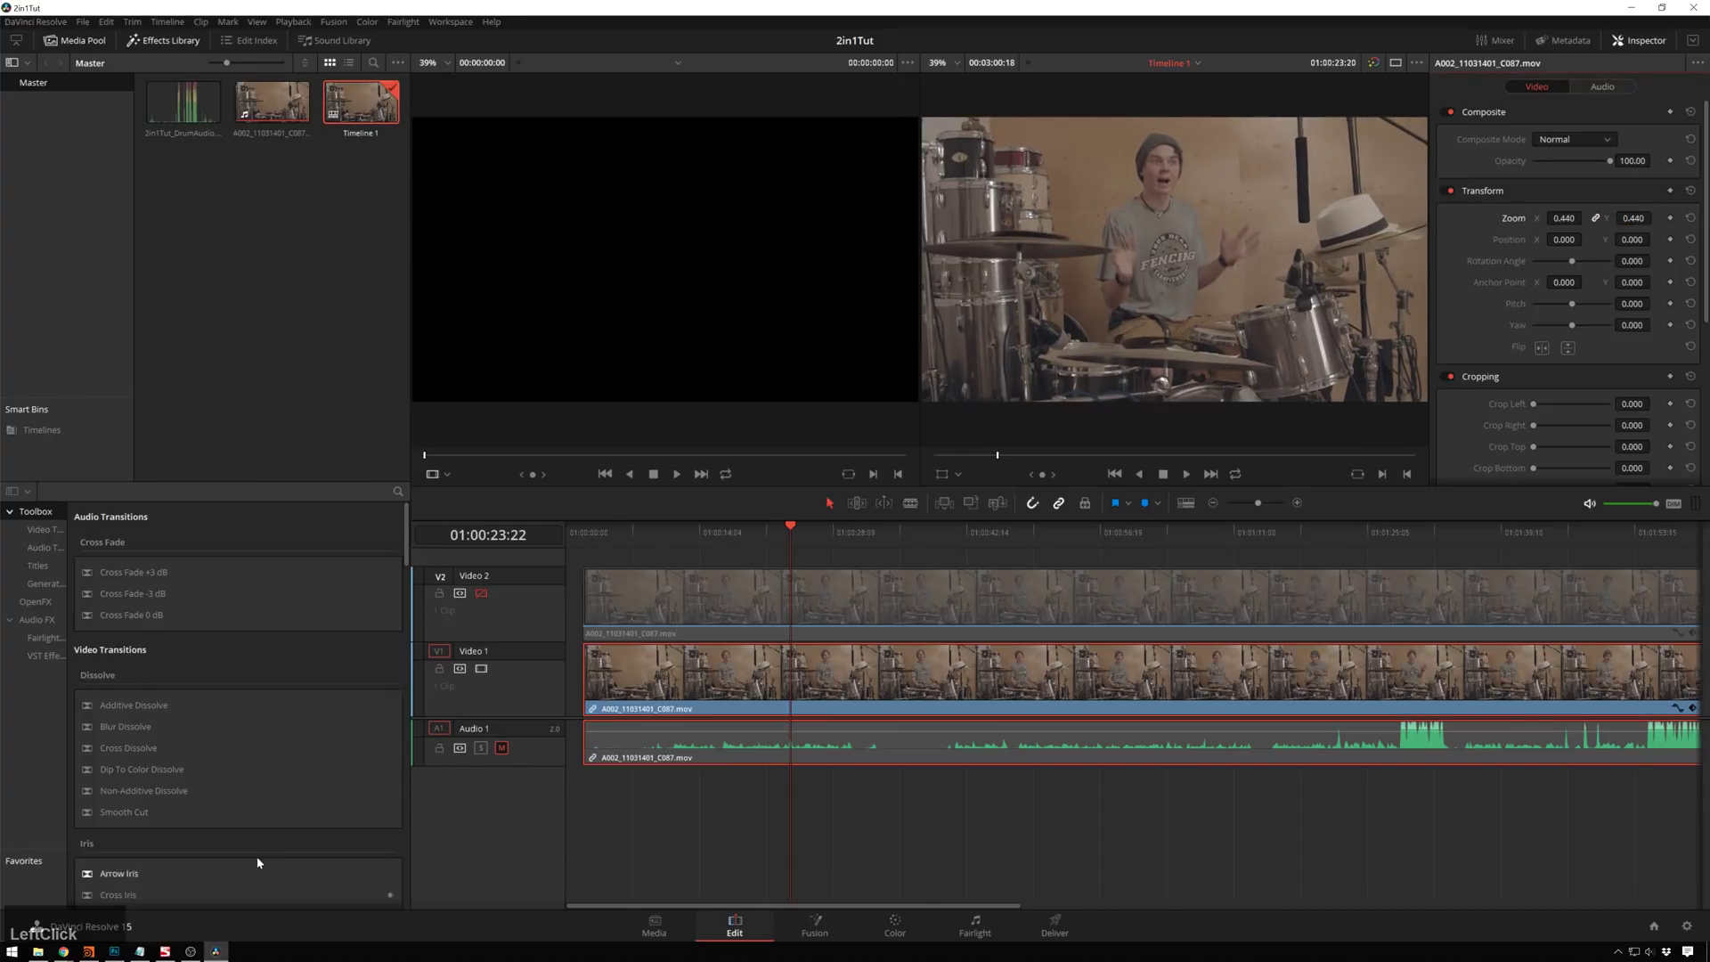
{"action": "key", "text": "super"}
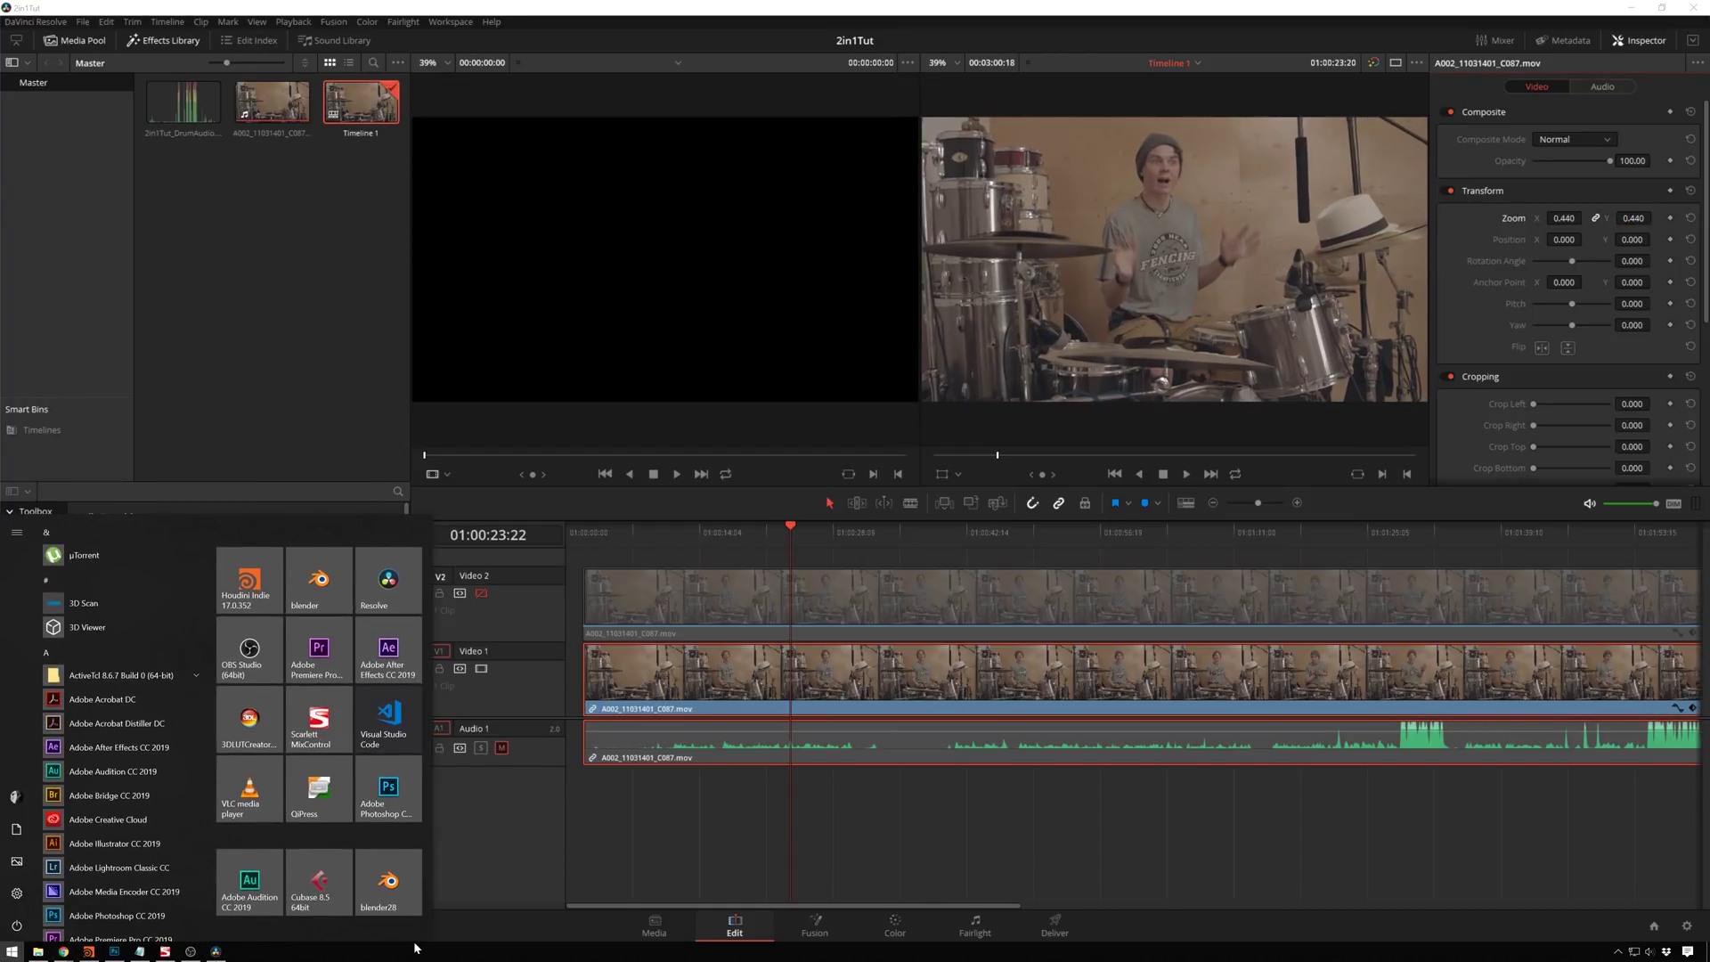
{"action": "type", "text": "calc"}
{"action": "key", "text": "Return"}
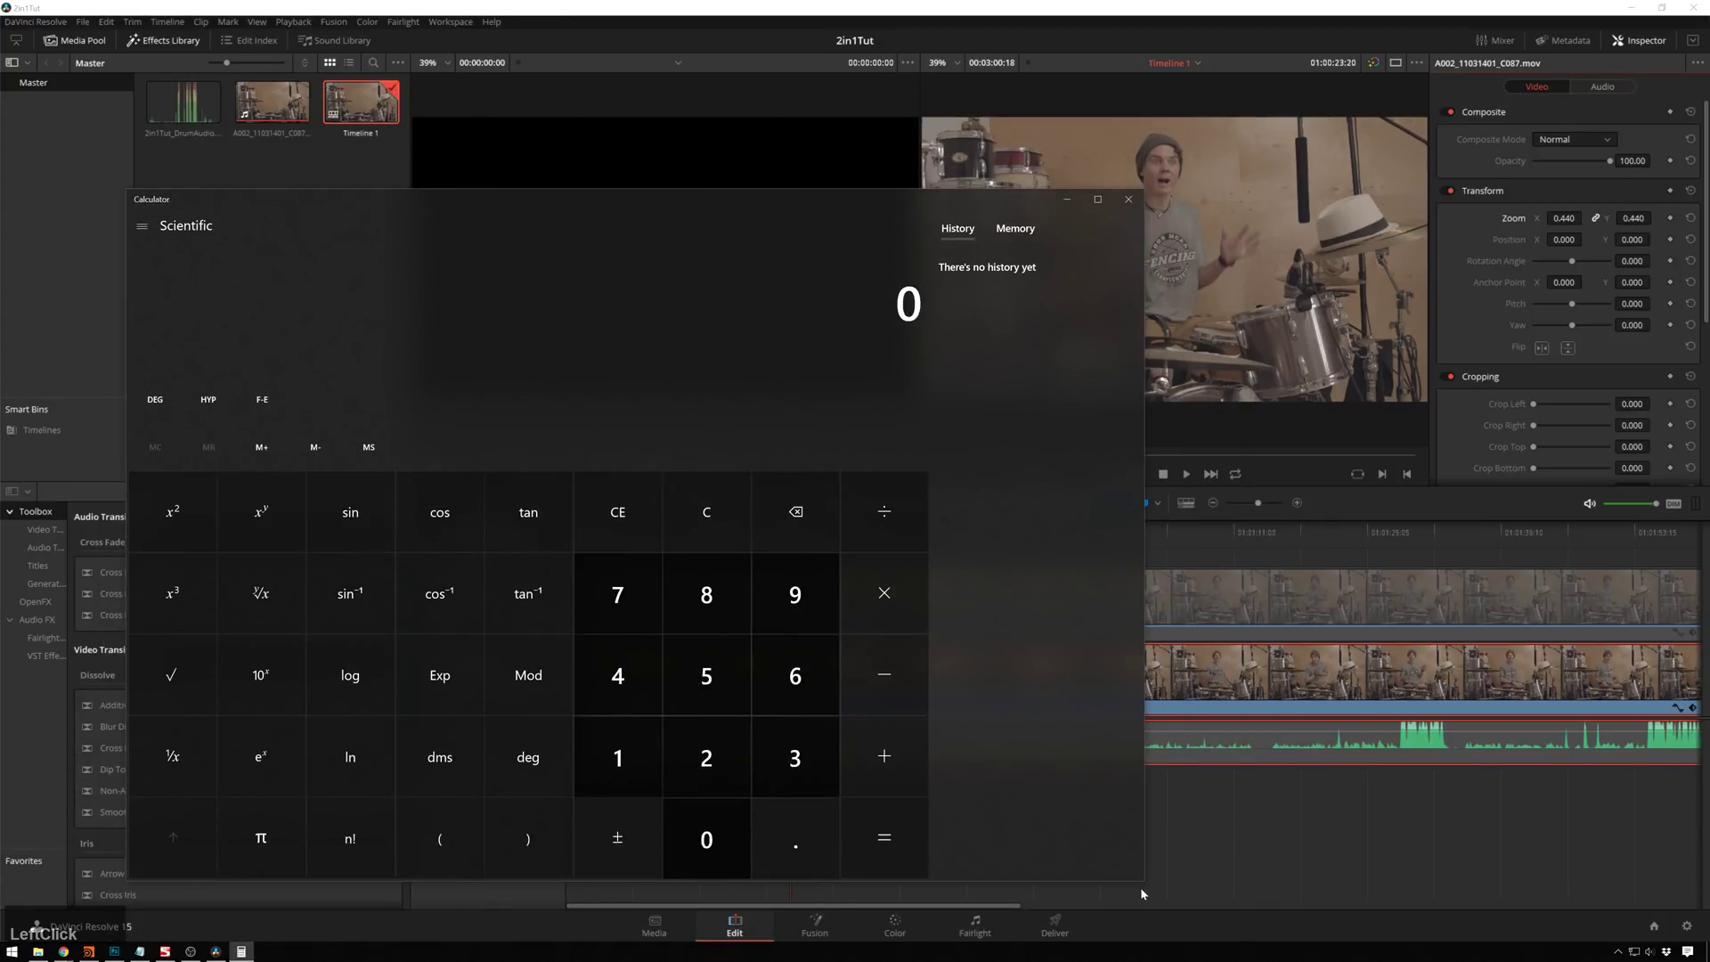
{"action": "left_click_drag", "start_coordinate": [1142, 890], "coordinate": [784, 689]}
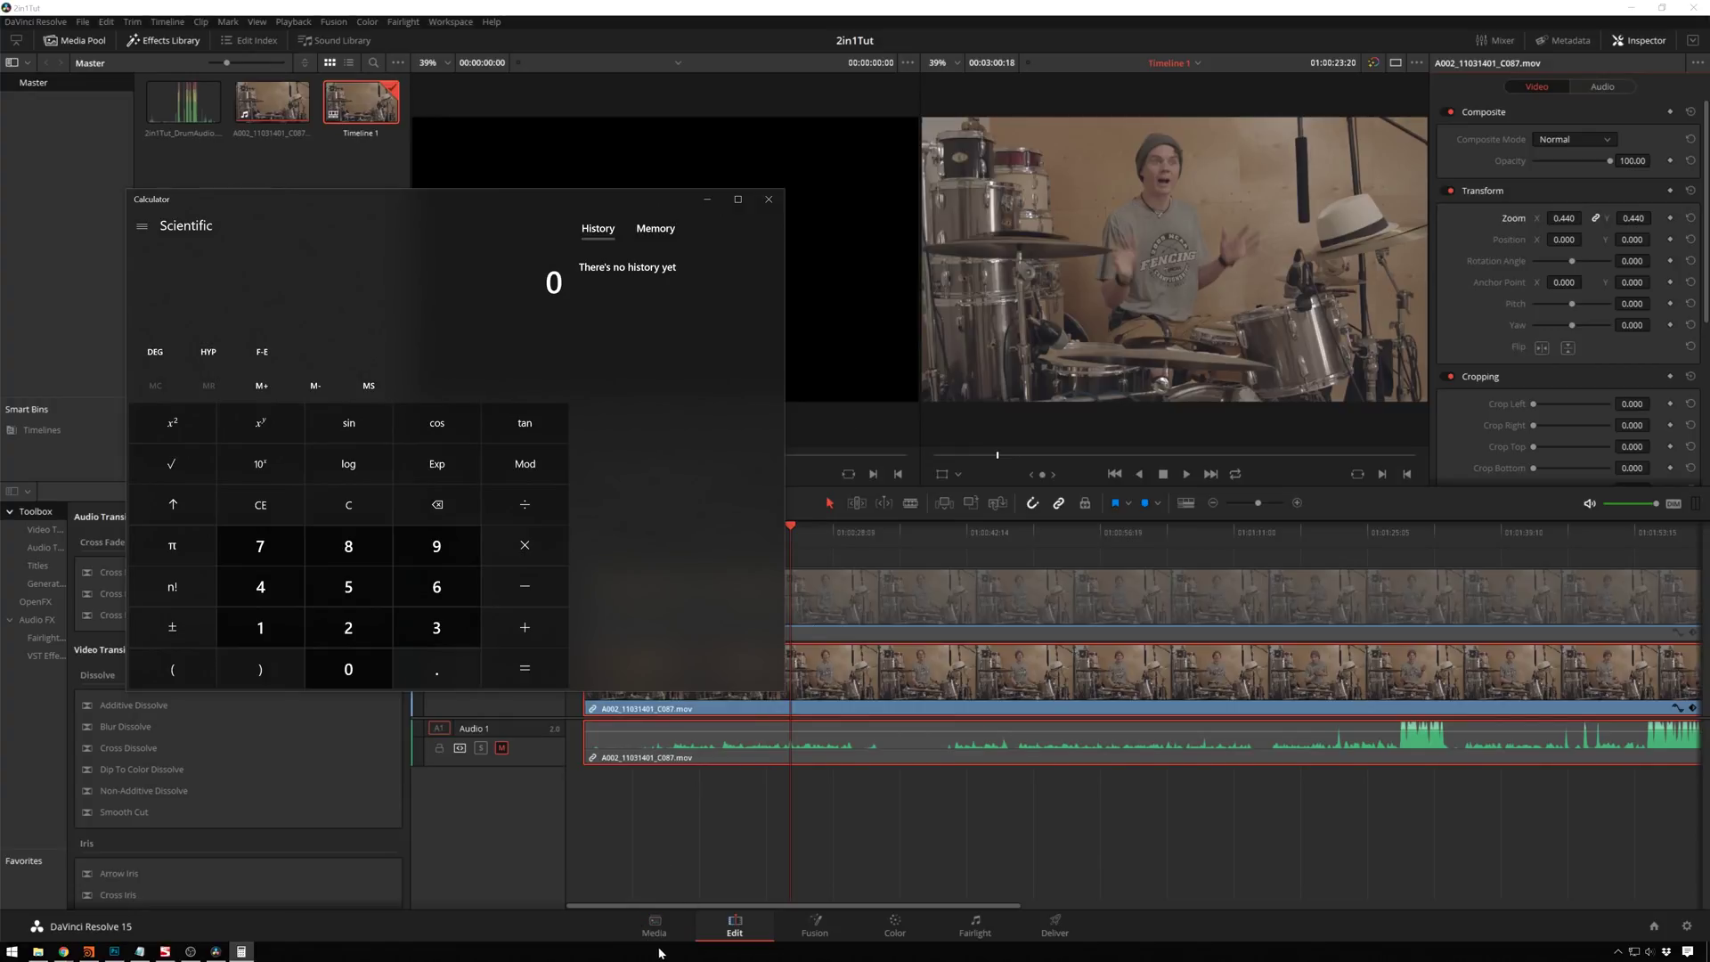
Check the clip metadata and compute 1920 ÷ 4608 ≈ 0.4167, returning to the Resolve timeline.
{"action": "left_click", "coordinate": [1568, 50]}
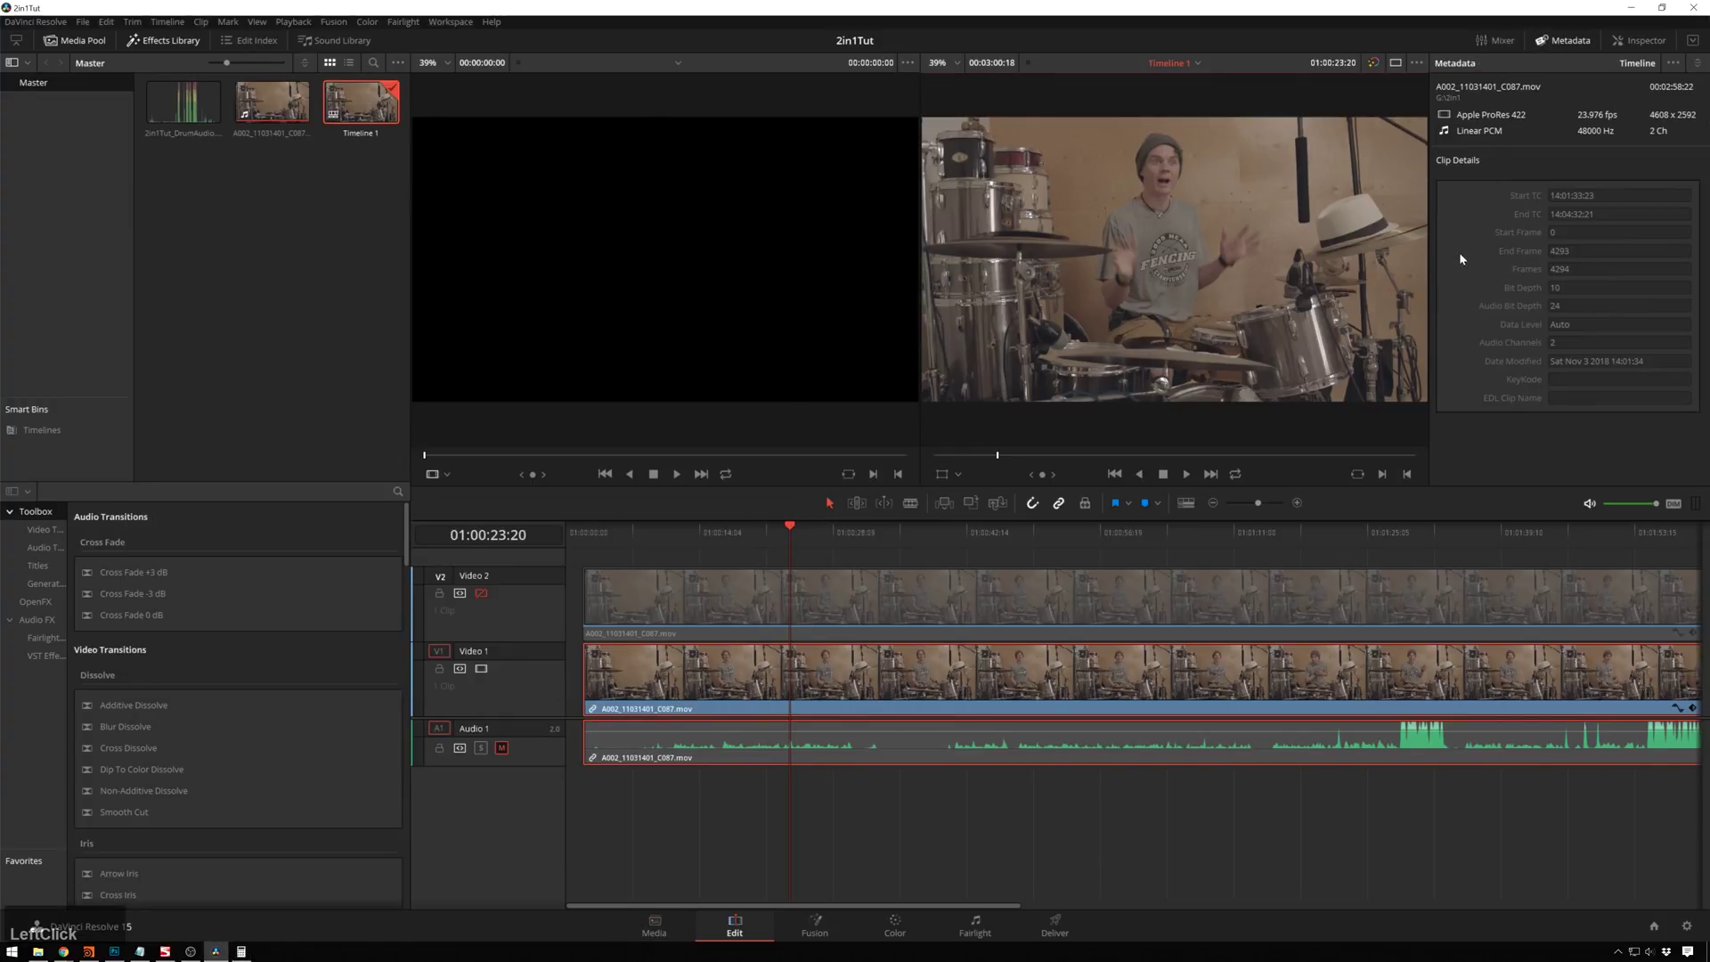
{"action": "key", "text": "alt+Tab"}
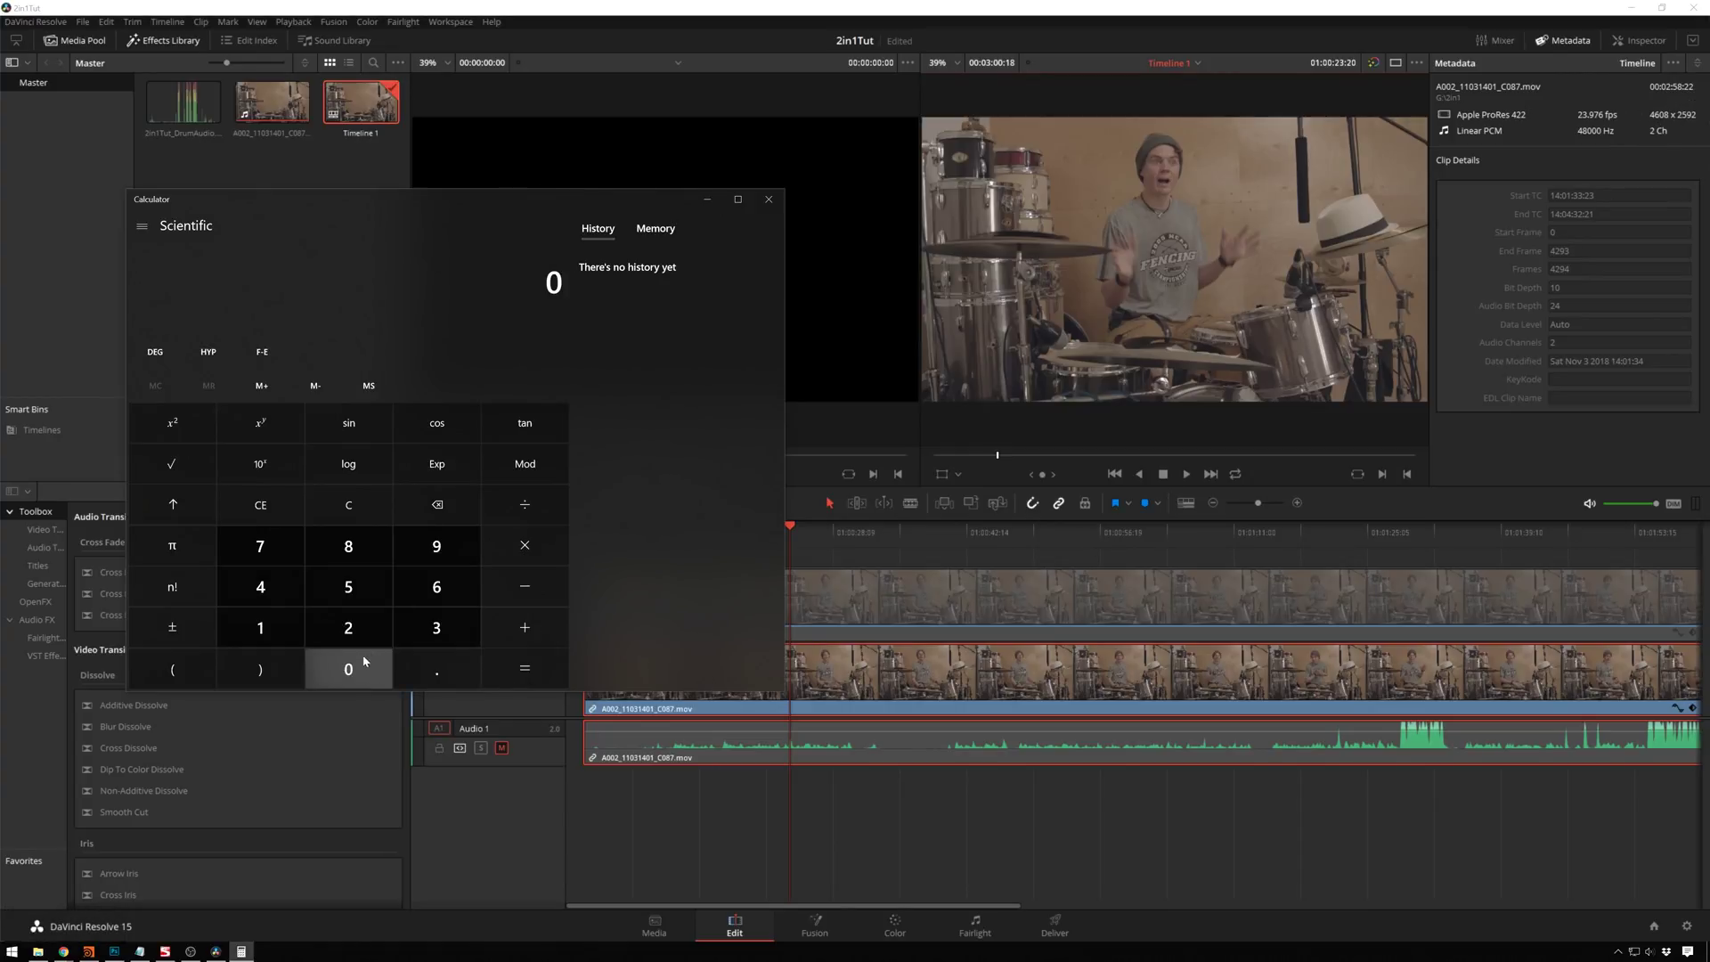
{"action": "left_click", "coordinate": [257, 635]}
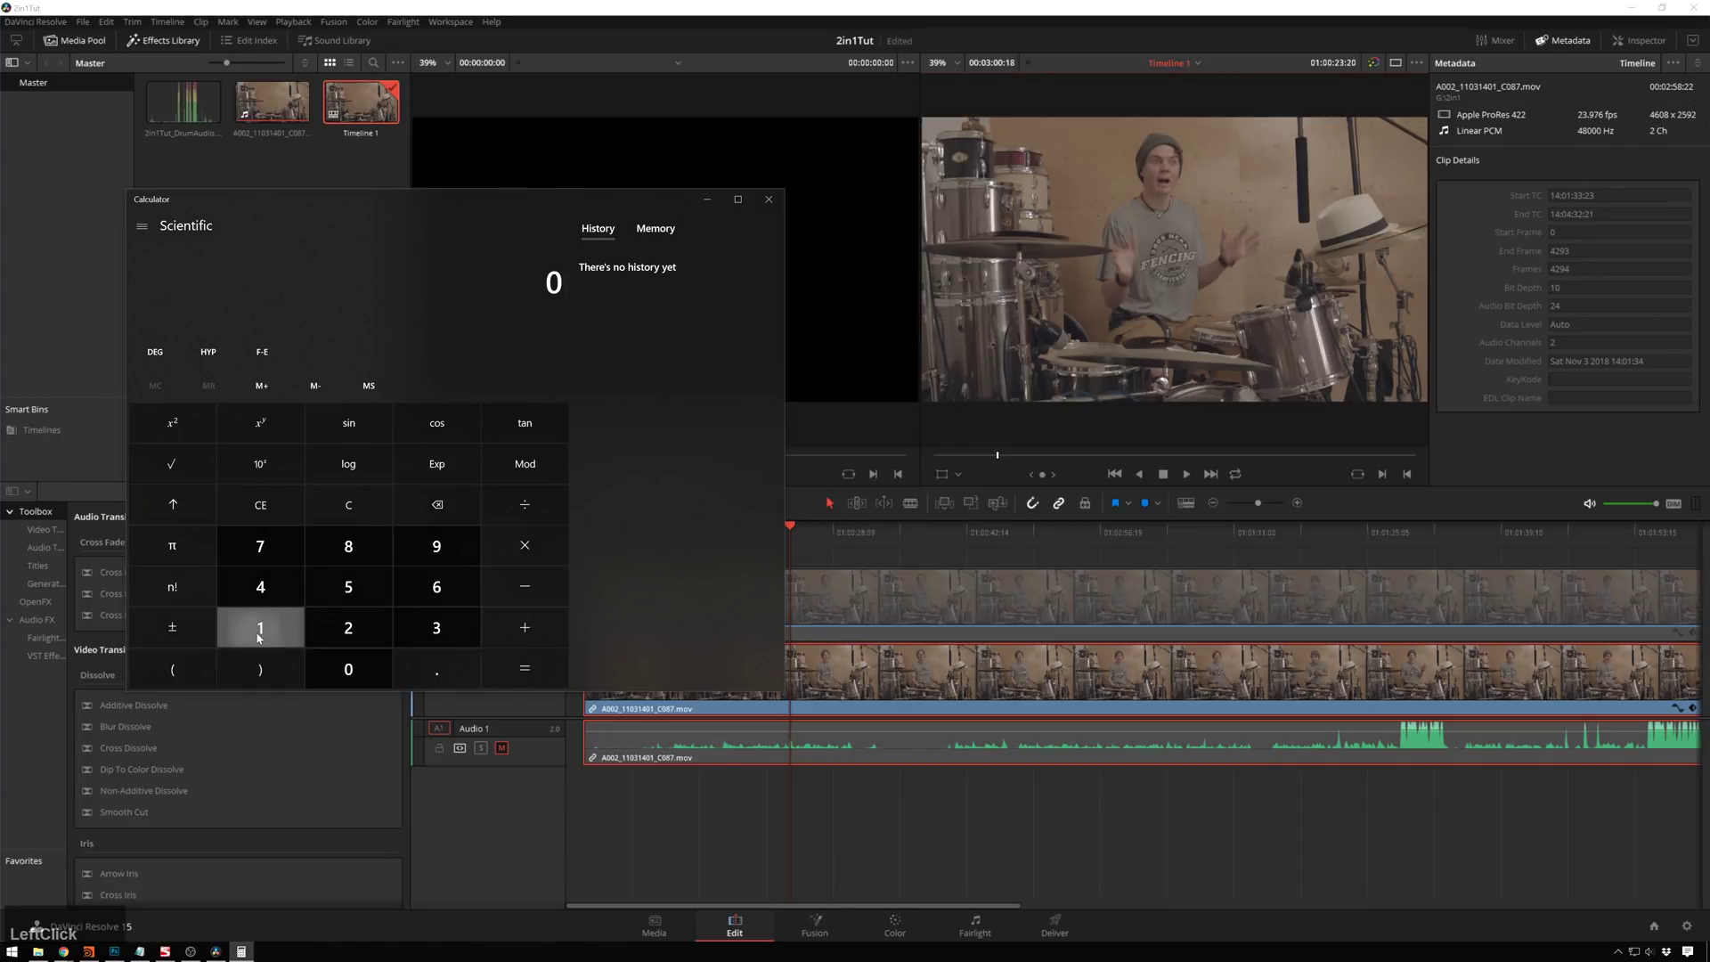
{"action": "left_click", "coordinate": [437, 545]}
{"action": "left_click", "coordinate": [348, 628]}
{"action": "left_click", "coordinate": [348, 668]}
{"action": "left_click", "coordinate": [524, 504]}
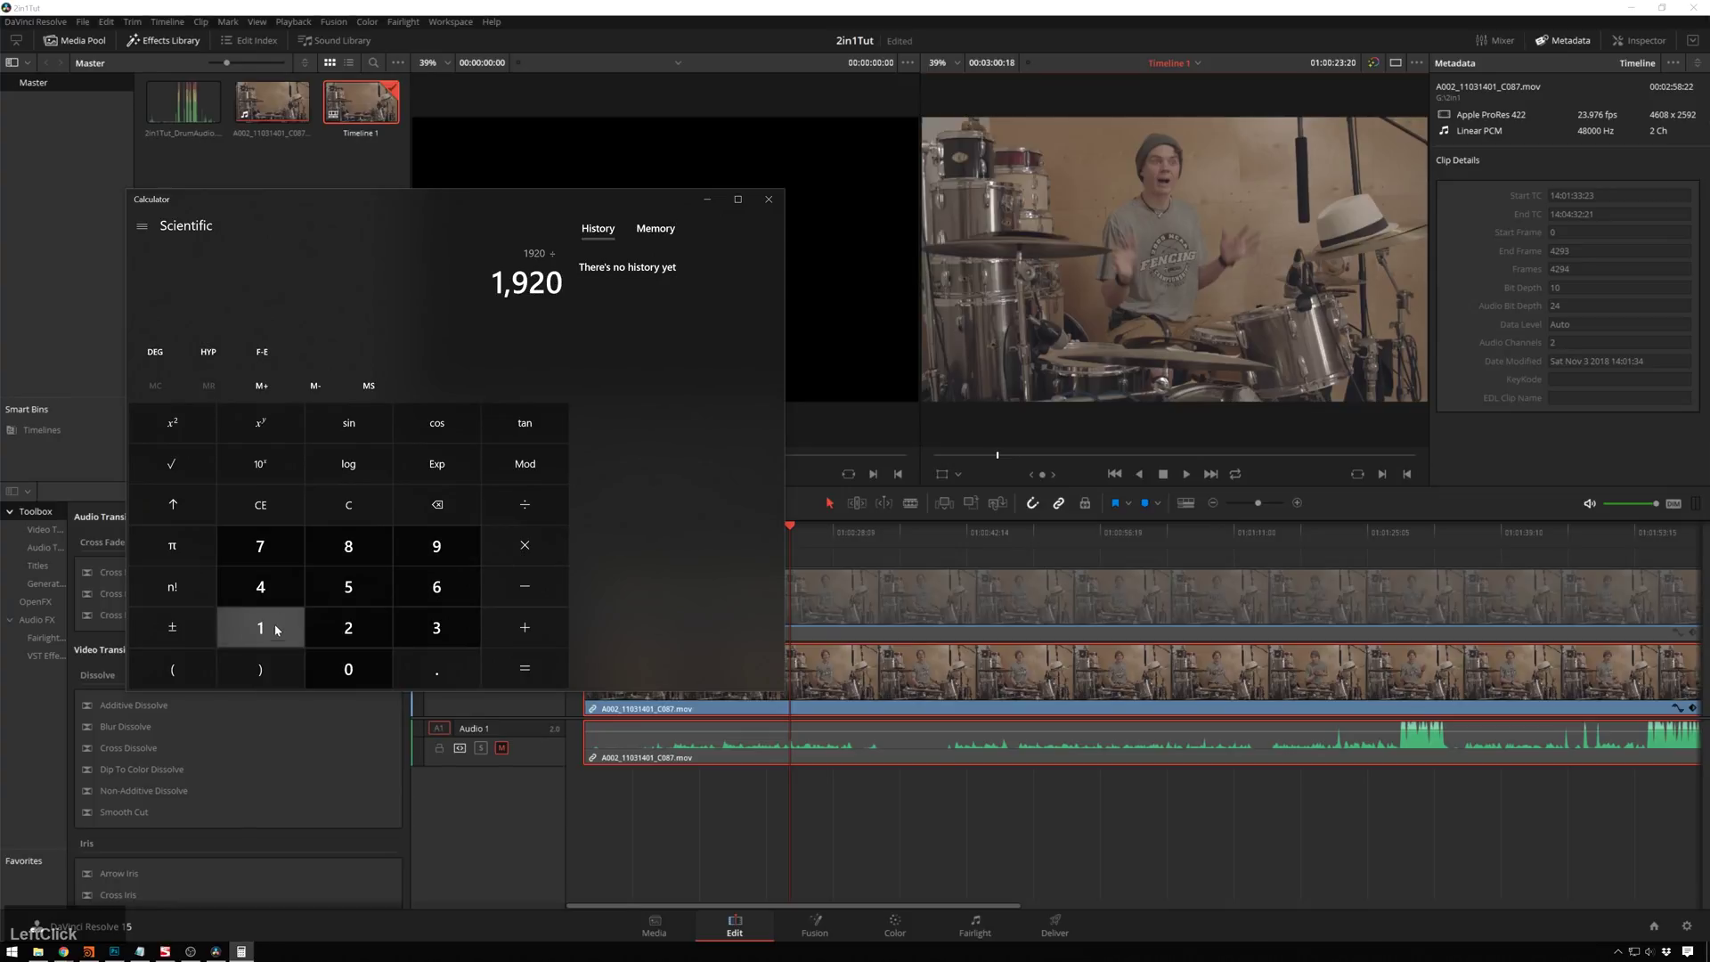
{"action": "left_click", "coordinate": [262, 589]}
{"action": "left_click", "coordinate": [438, 588]}
{"action": "left_click", "coordinate": [352, 670]}
{"action": "left_click", "coordinate": [368, 541]}
{"action": "left_click", "coordinate": [527, 677]}
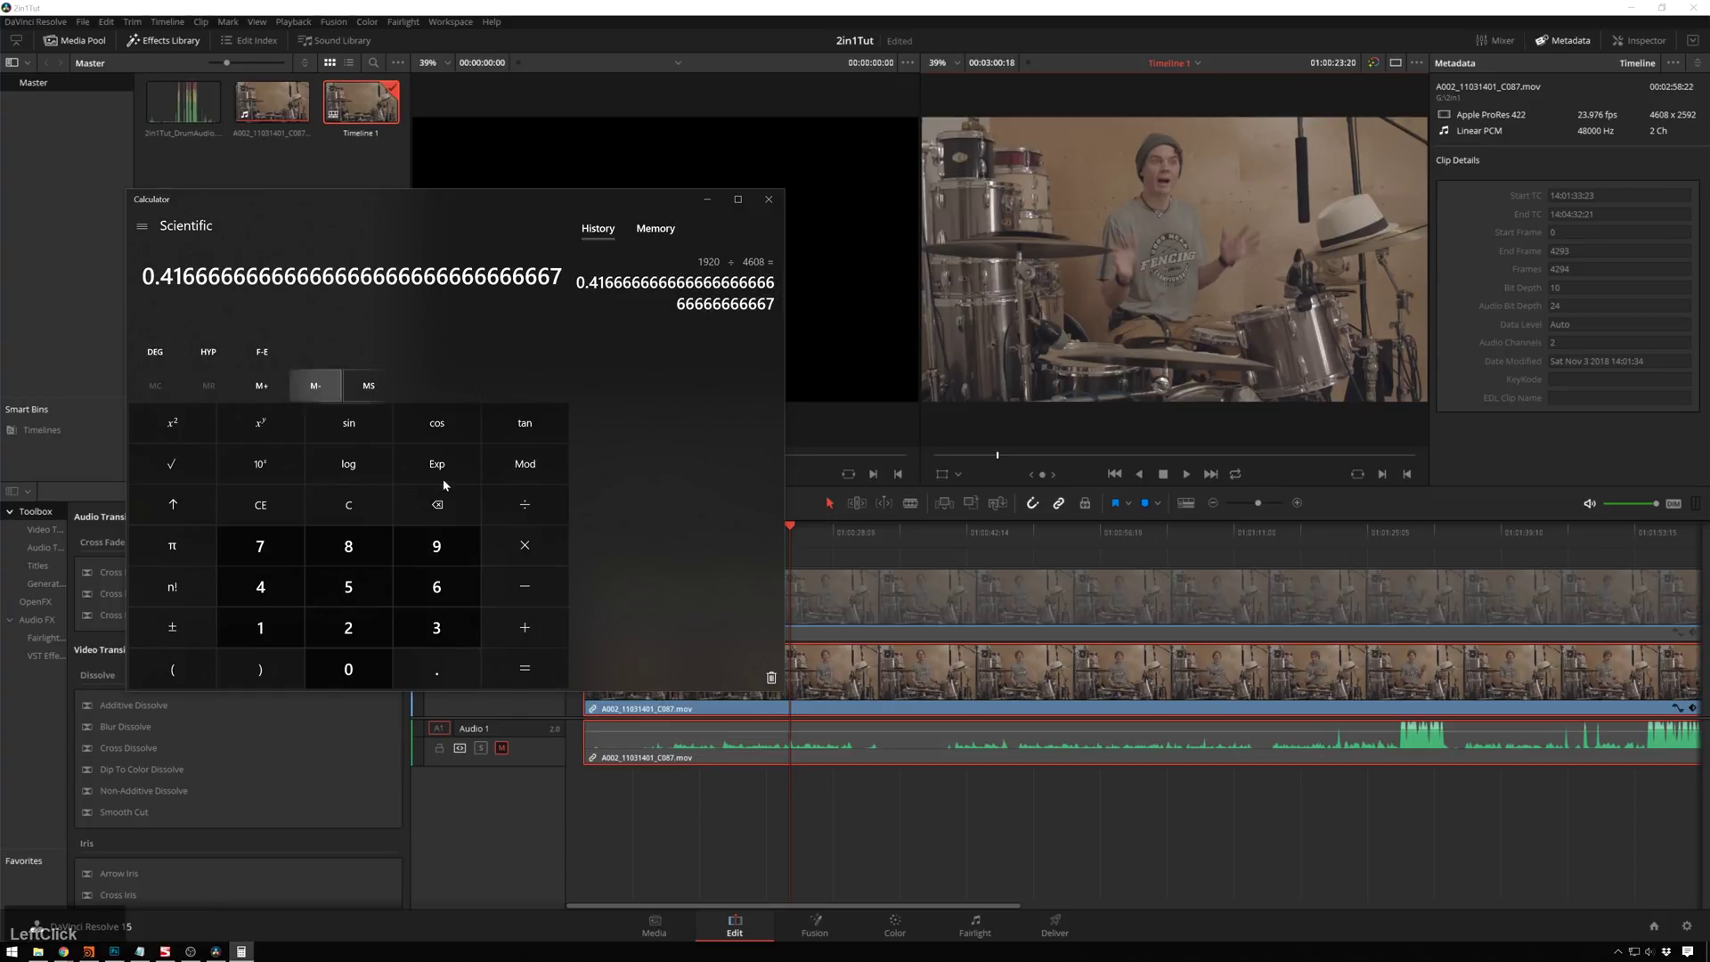
{"action": "left_click", "coordinate": [805, 841]}
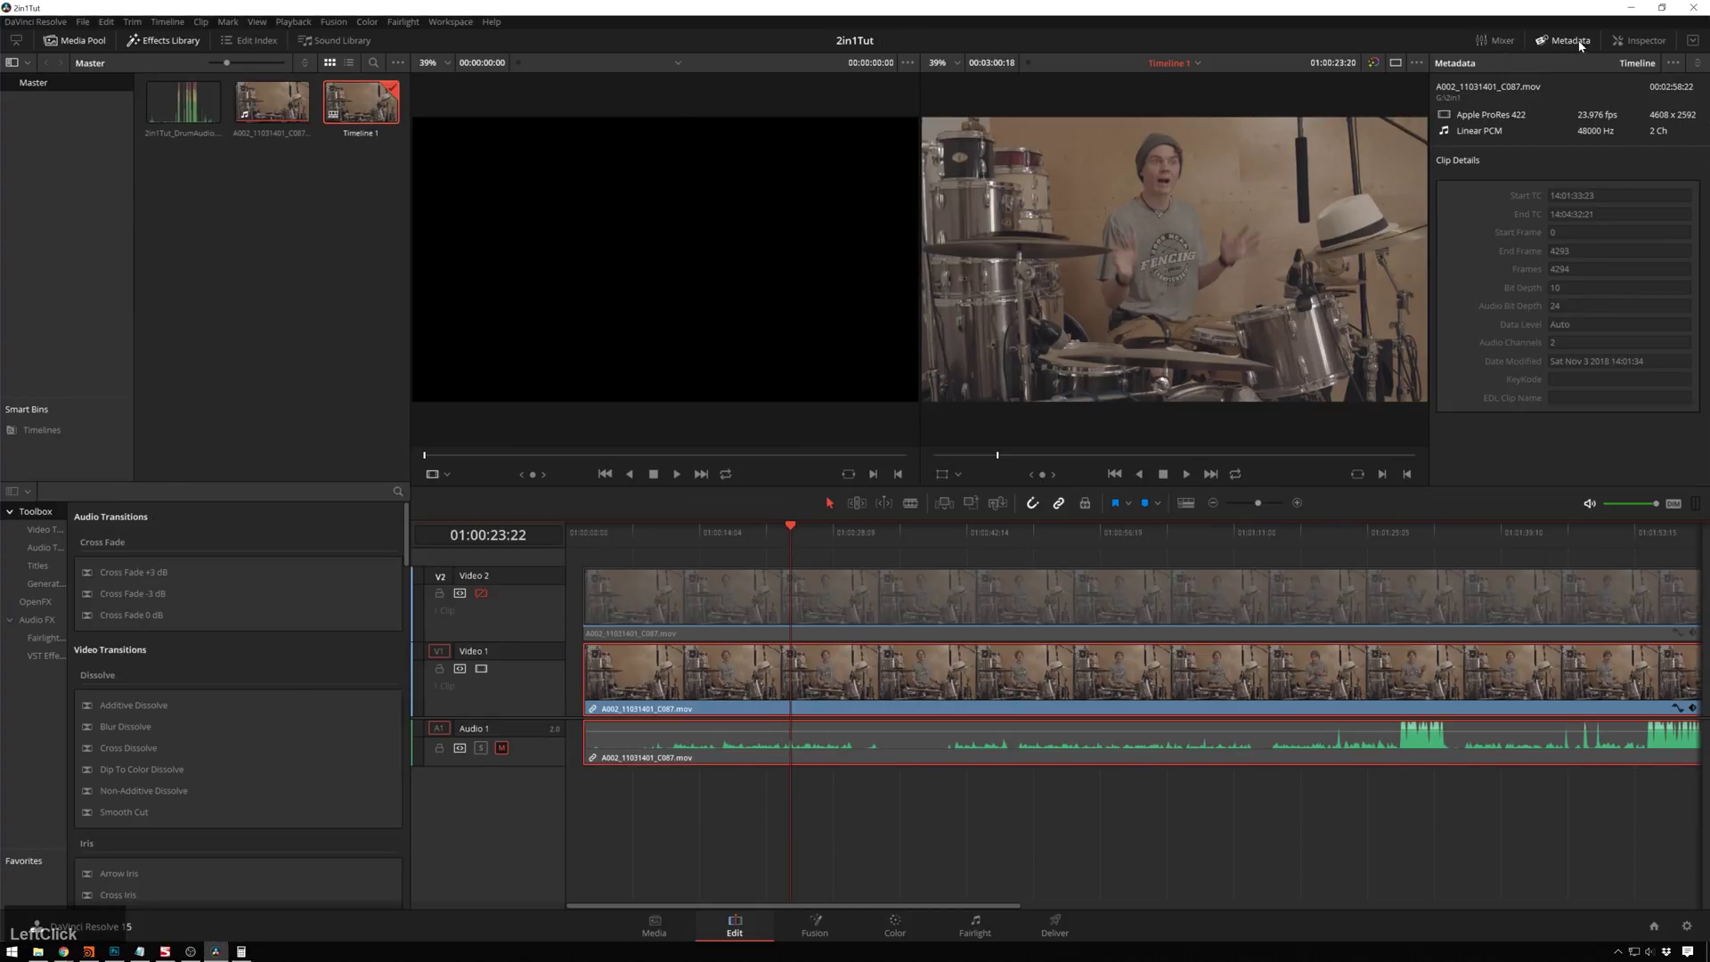
Set the wide shot's Inspector Transform Zoom to 0.420, after first trying 0.416.
{"action": "left_click", "coordinate": [1632, 44]}
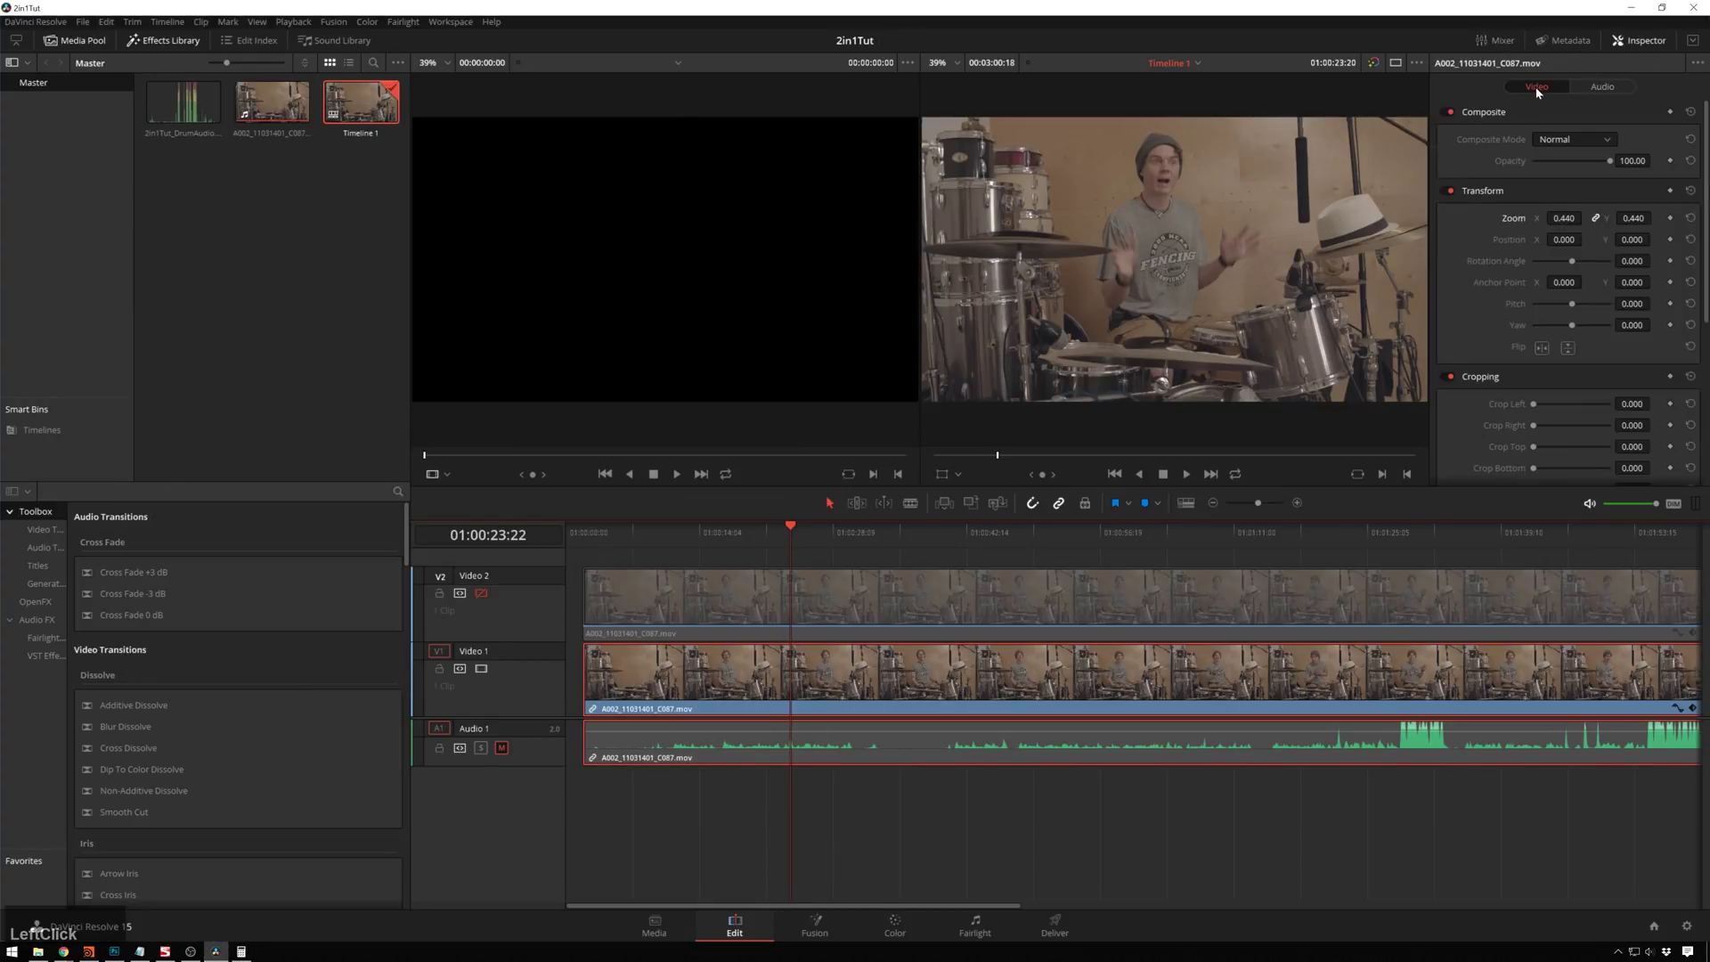
{"action": "left_click", "coordinate": [1581, 219]}
{"action": "type", "text": ".416"}
{"action": "key", "text": "Return"}
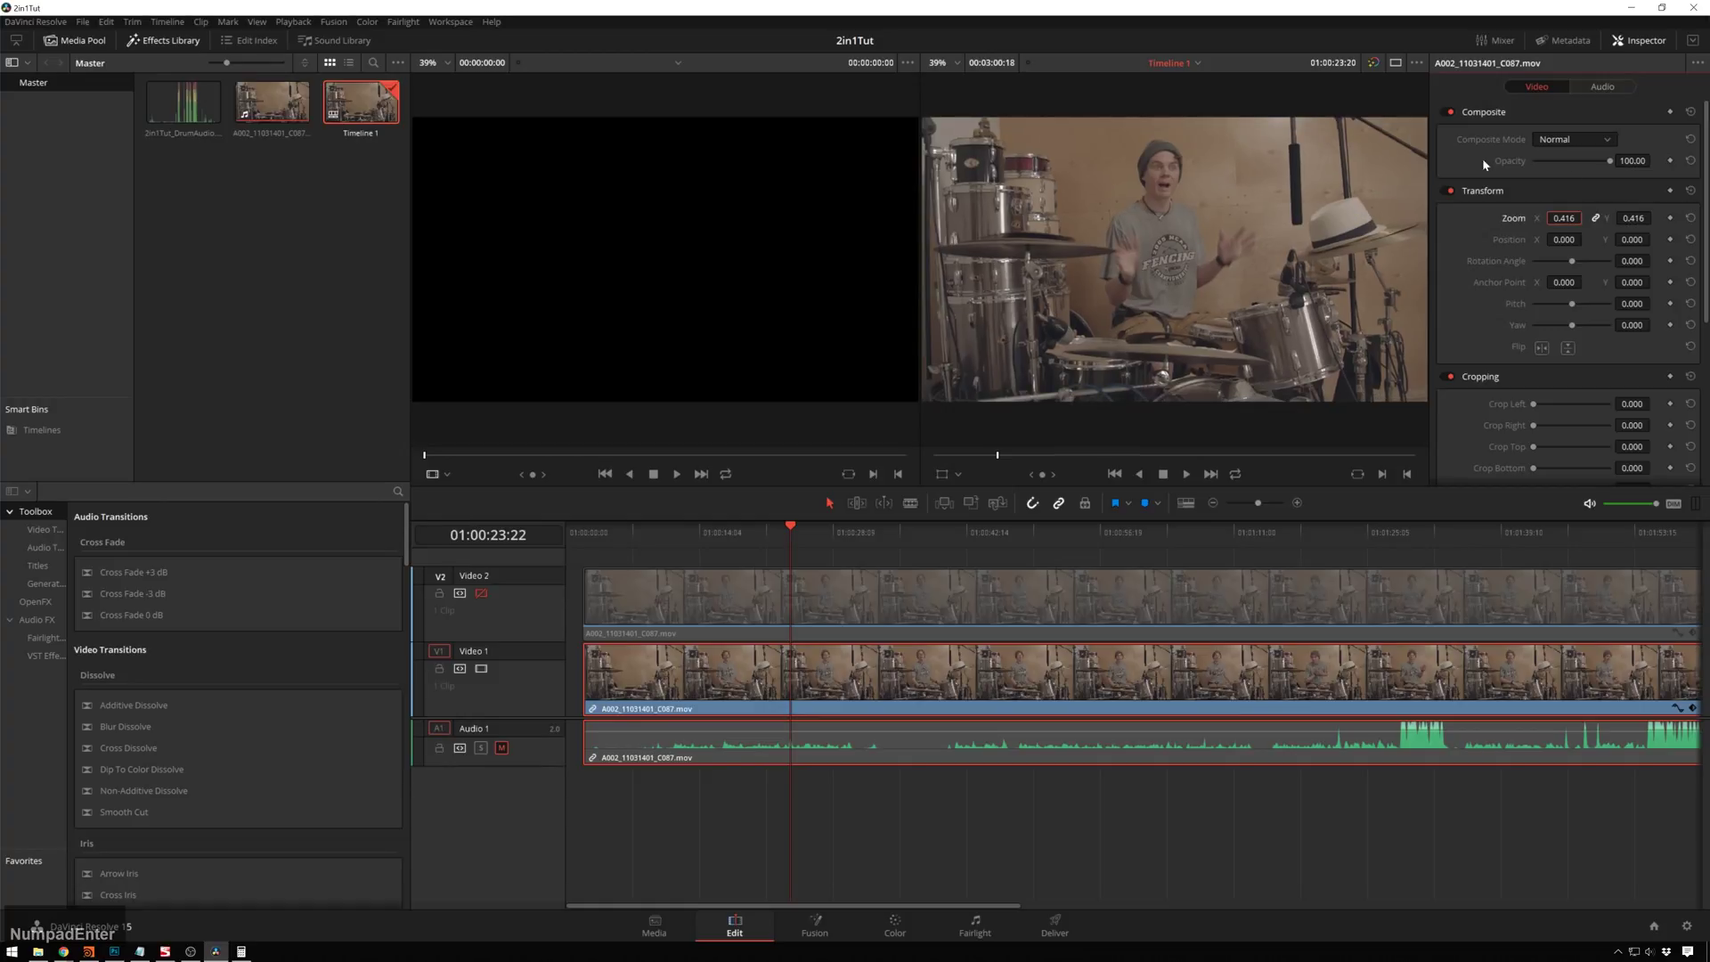
{"action": "left_click", "coordinate": [1573, 220]}
{"action": "type", "text": ".42"}
{"action": "key", "text": "Return"}
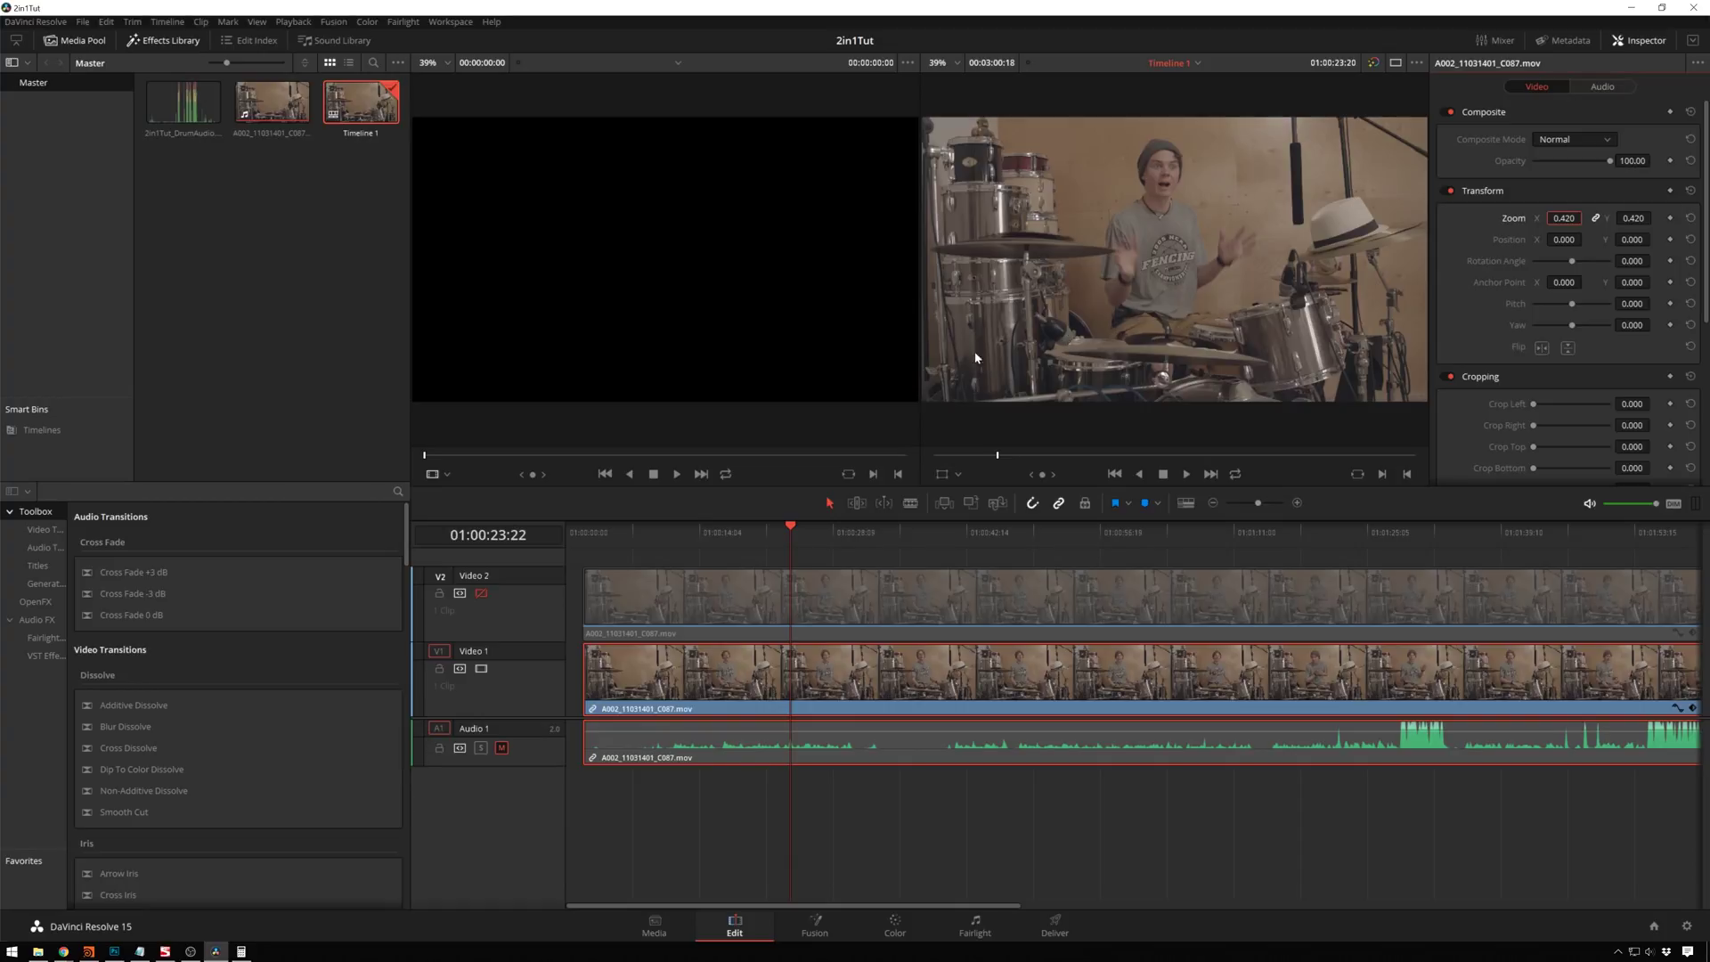
Compare close-up and wide shots by toggling Video 2, then add 2in1Tut_DrumAudio.wav on Audio 2.
{"action": "left_click", "coordinate": [481, 593]}
{"action": "left_click", "coordinate": [481, 593]}
{"action": "left_click", "coordinate": [480, 593]}
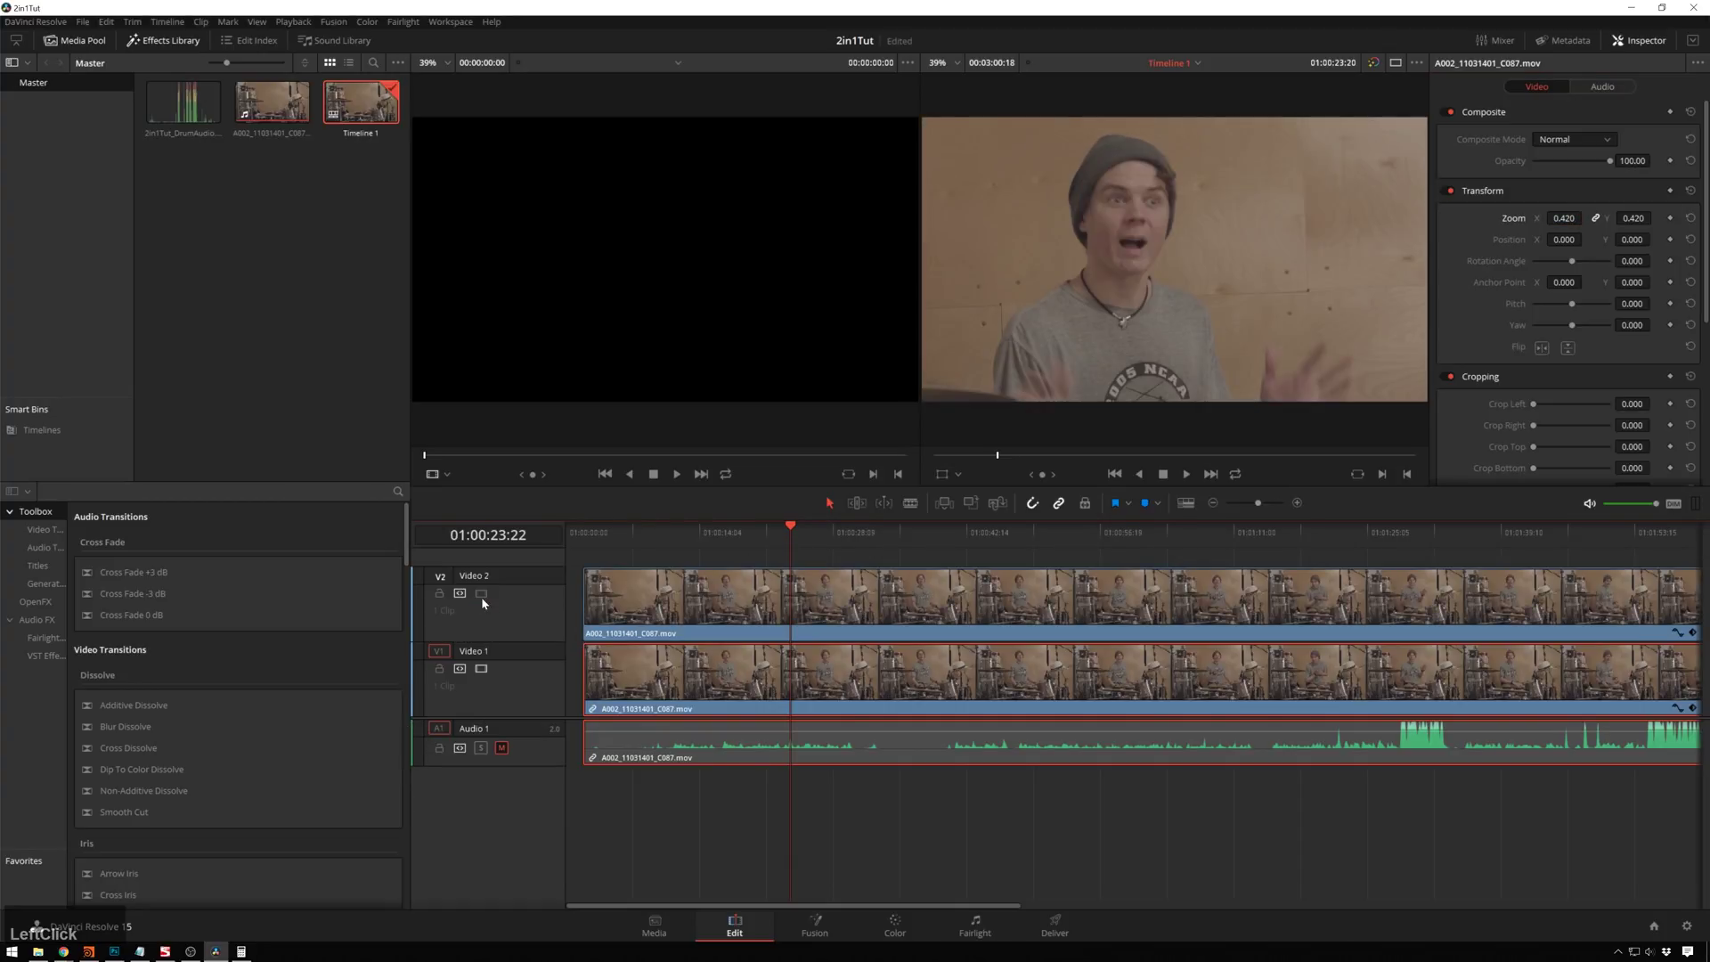
{"action": "left_click", "coordinate": [481, 596]}
{"action": "left_click", "coordinate": [480, 597]}
{"action": "left_click", "coordinate": [481, 596]}
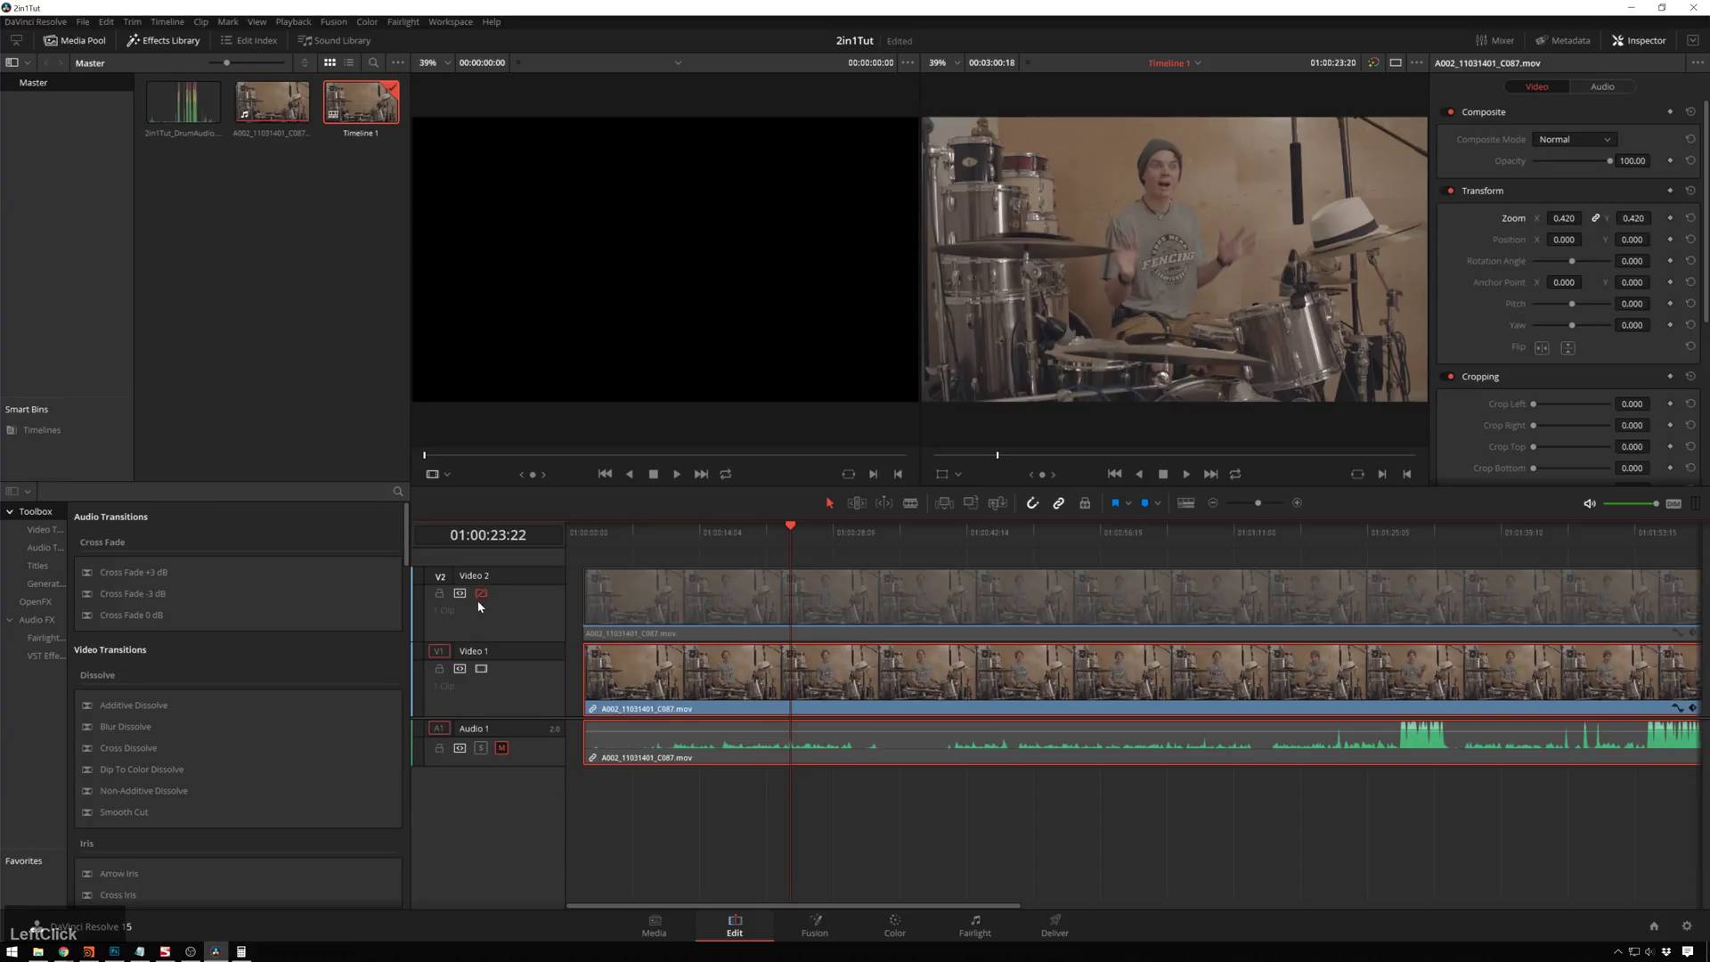
{"action": "left_click", "coordinate": [778, 538]}
{"action": "mouse_move", "coordinate": [778, 538]}
{"action": "left_mouse_down"}
{"action": "mouse_move", "coordinate": [691, 536]}
{"action": "mouse_move", "coordinate": [783, 538]}
{"action": "mouse_move", "coordinate": [744, 537]}
{"action": "left_mouse_up"}
{"action": "left_click", "coordinate": [718, 660]}
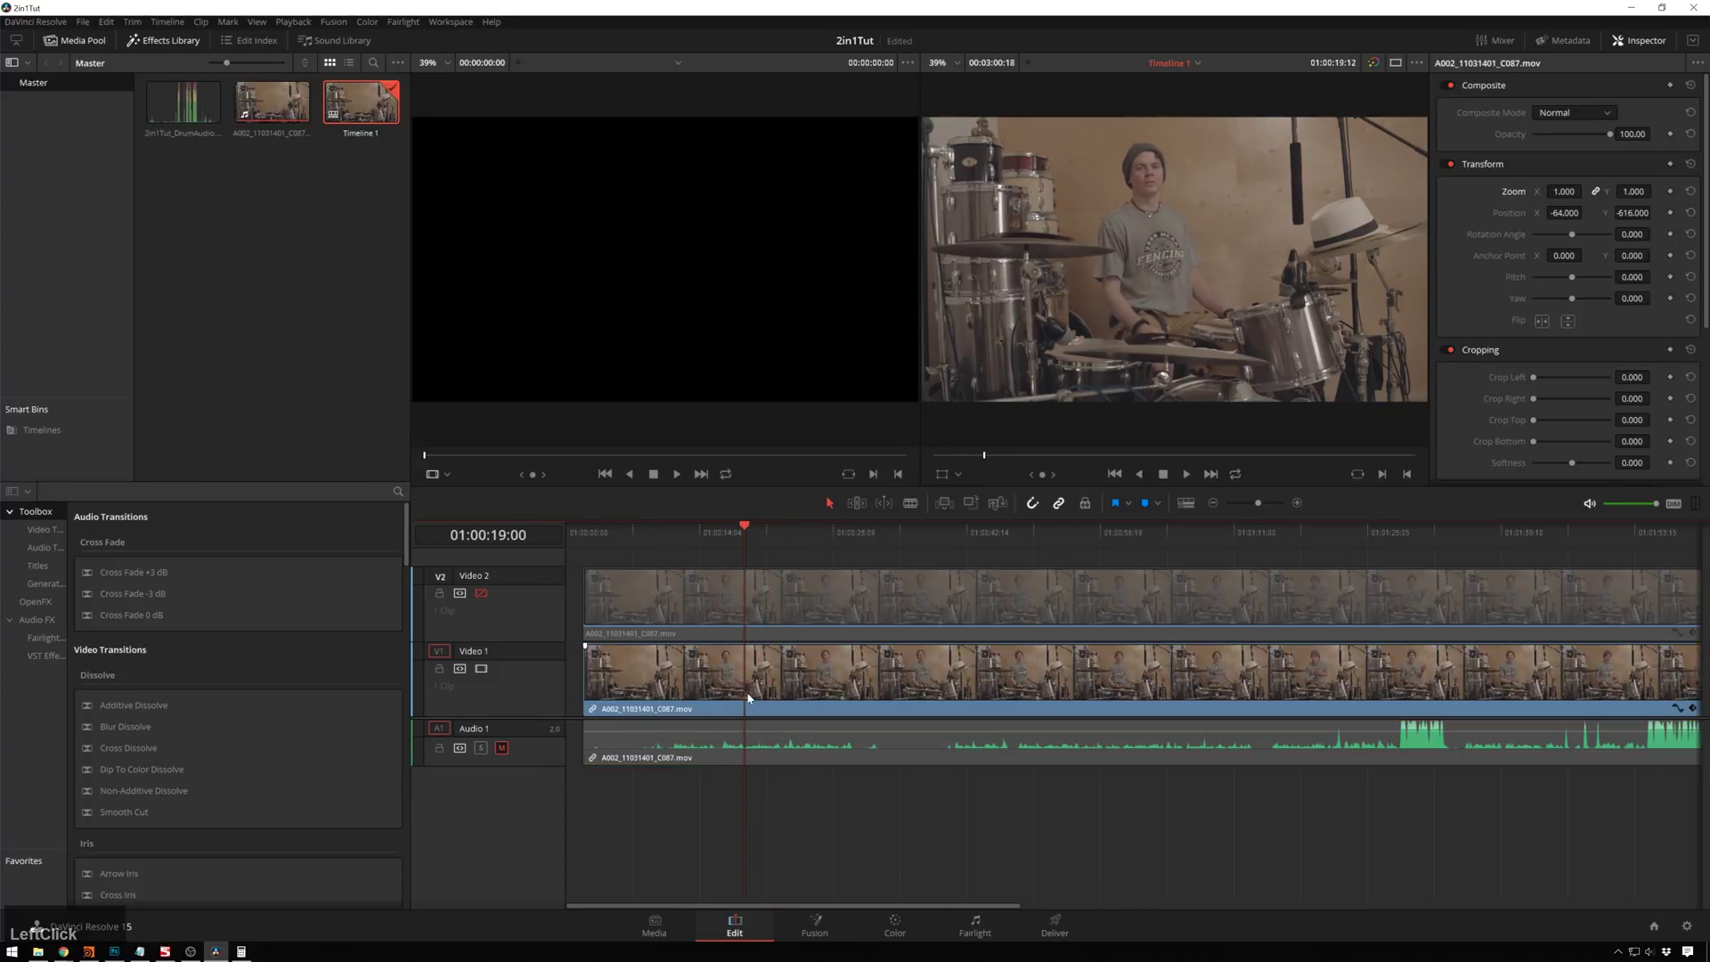
{"action": "left_click", "coordinate": [481, 593]}
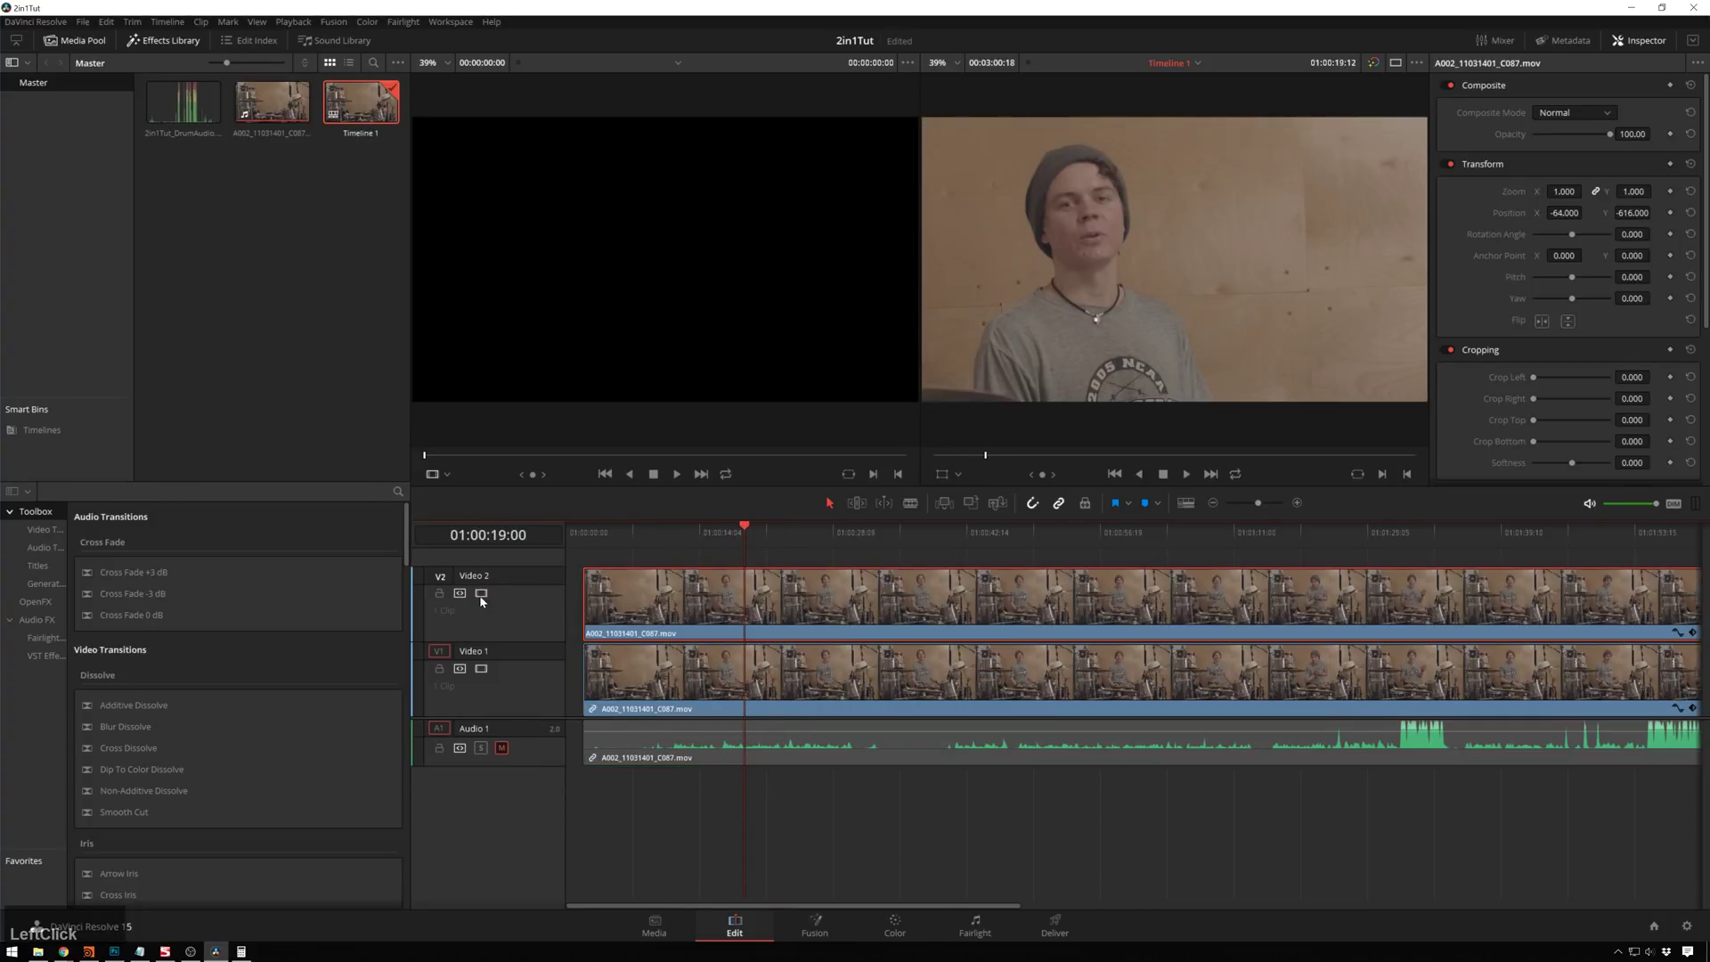
{"action": "left_click_drag", "start_coordinate": [178, 100], "coordinate": [580, 790]}
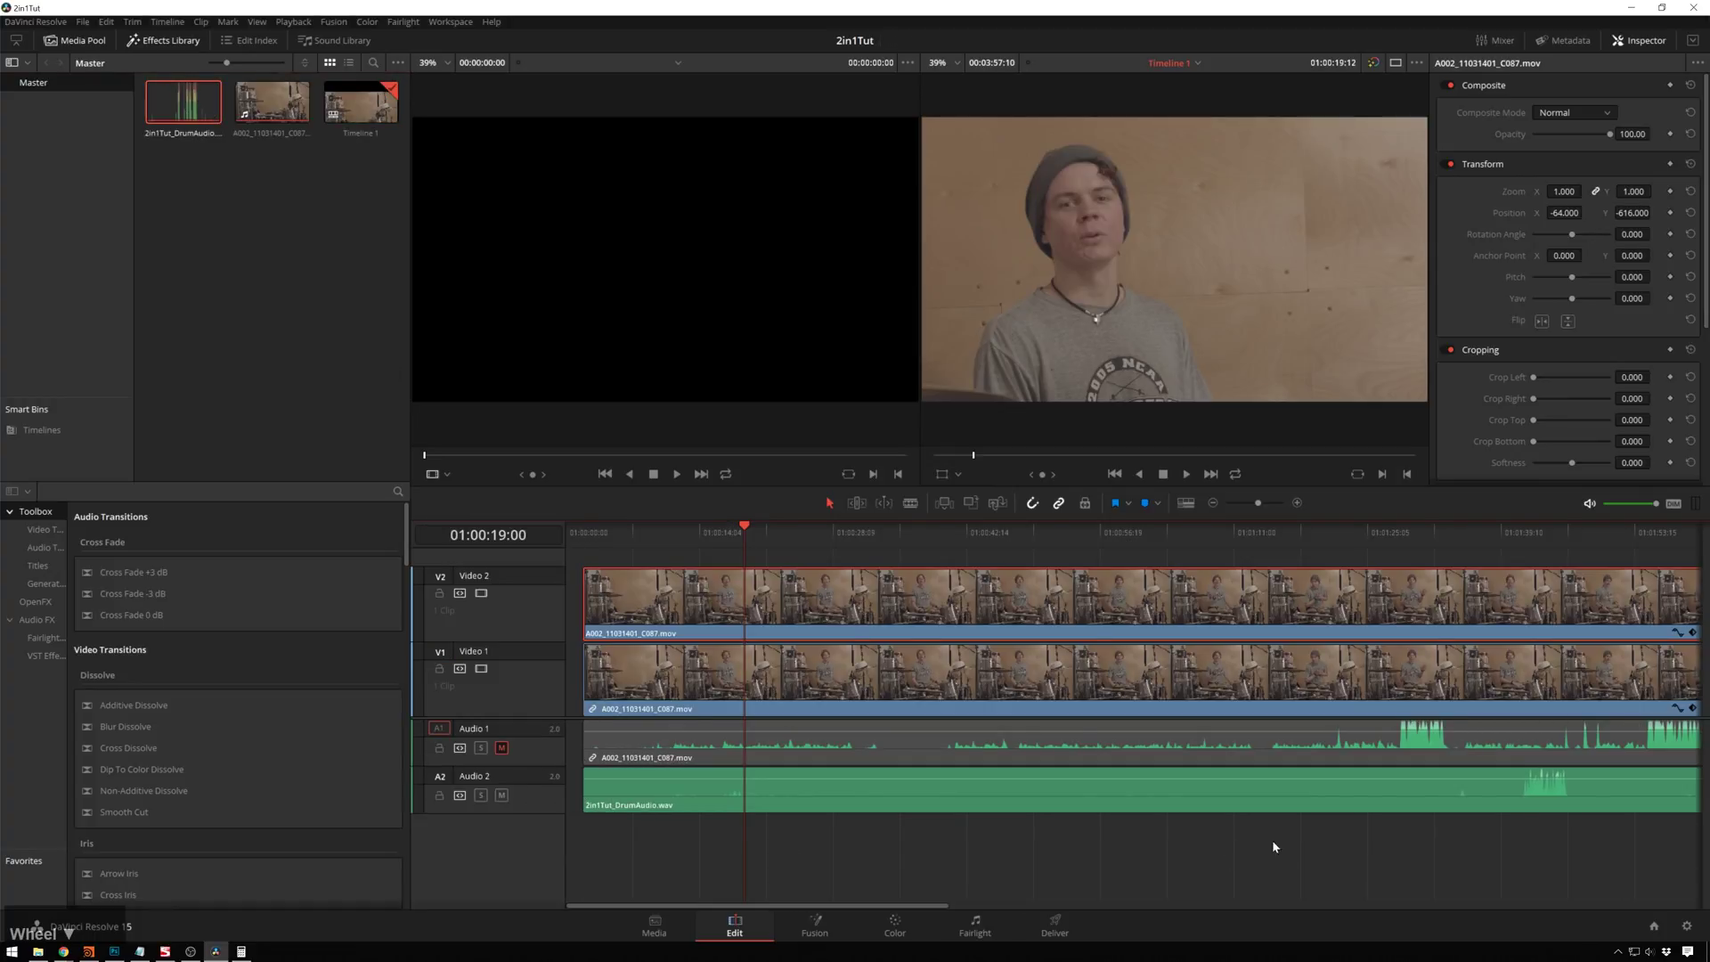
Shift all timeline clips later and slide the drum audio back to roughly match.
{"action": "middle_click", "coordinate": [1320, 864]}
{"action": "scroll", "coordinate": [1318, 857], "scroll_direction": "right", "scroll_amount": 5}
{"action": "left_click_drag", "start_coordinate": [1348, 794], "coordinate": [1330, 795]}
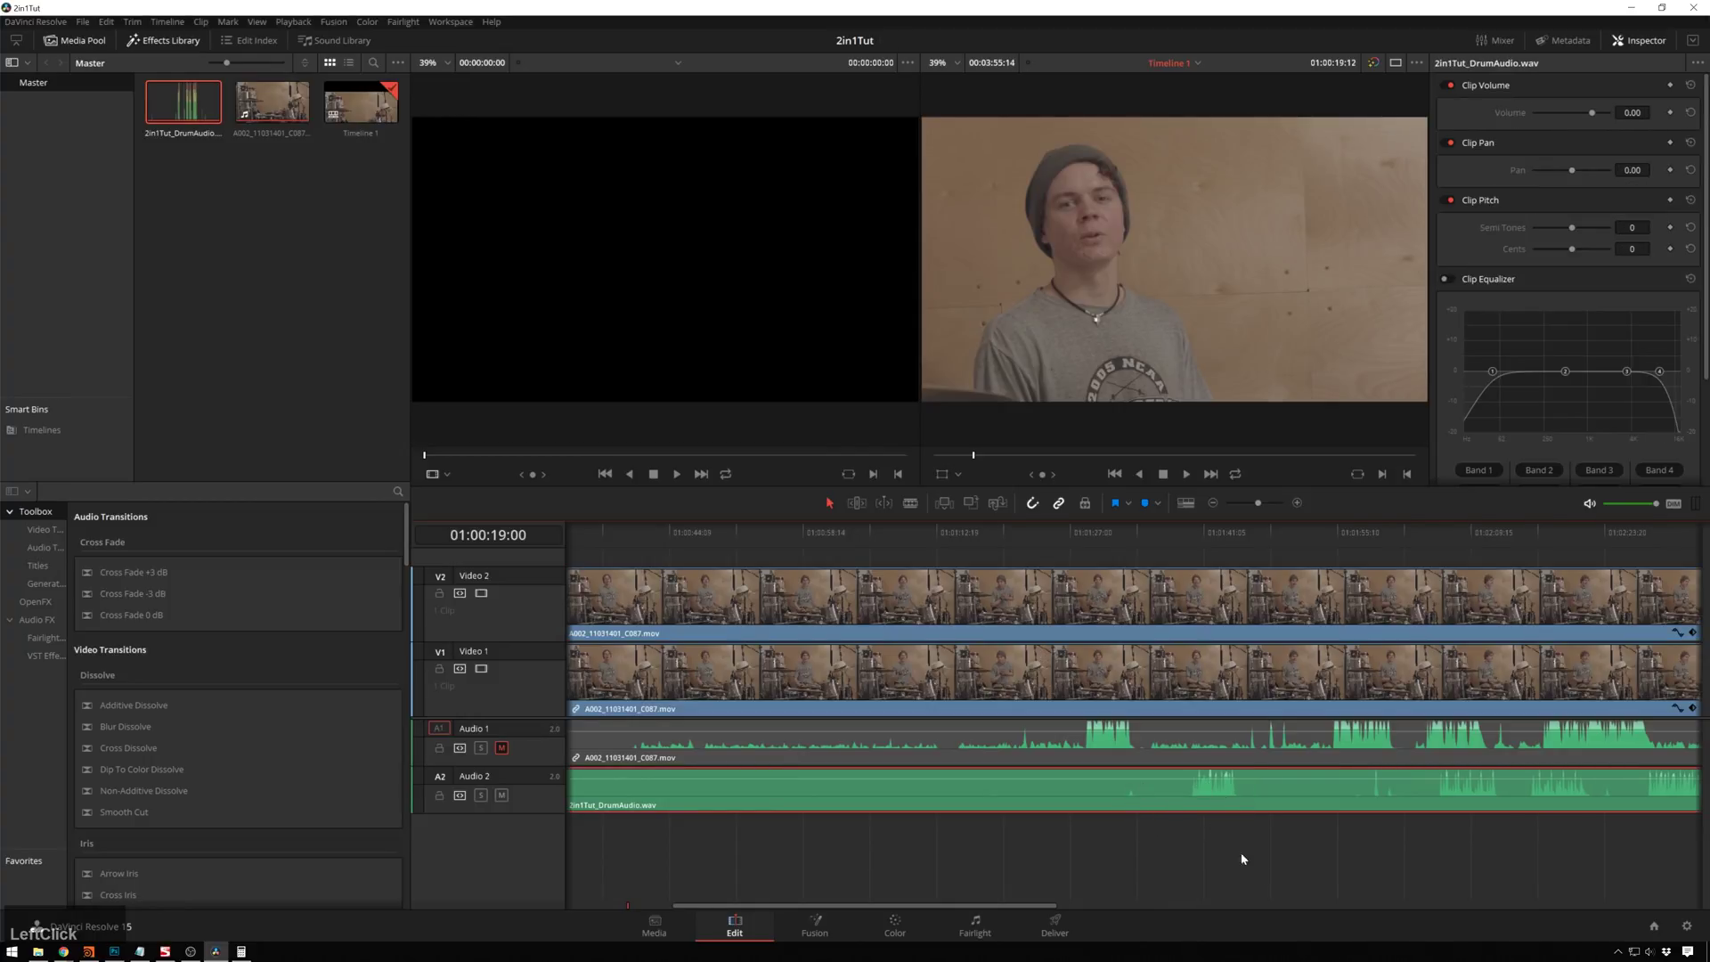
{"action": "left_click_drag", "start_coordinate": [1267, 877], "coordinate": [1140, 615]}
{"action": "left_click_drag", "start_coordinate": [1211, 676], "coordinate": [1503, 859]}
{"action": "left_click_drag", "start_coordinate": [1532, 784], "coordinate": [1433, 794]}
Nudge the Audio 2 drum clip until its peaks match Audio 1, and play back to verify.
{"action": "left_click", "coordinate": [1368, 532]}
{"action": "scroll", "coordinate": [1409, 828], "scroll_direction": "up", "scroll_amount": 2}
{"action": "scroll", "coordinate": [1409, 826], "scroll_direction": "up", "scroll_amount": 5}
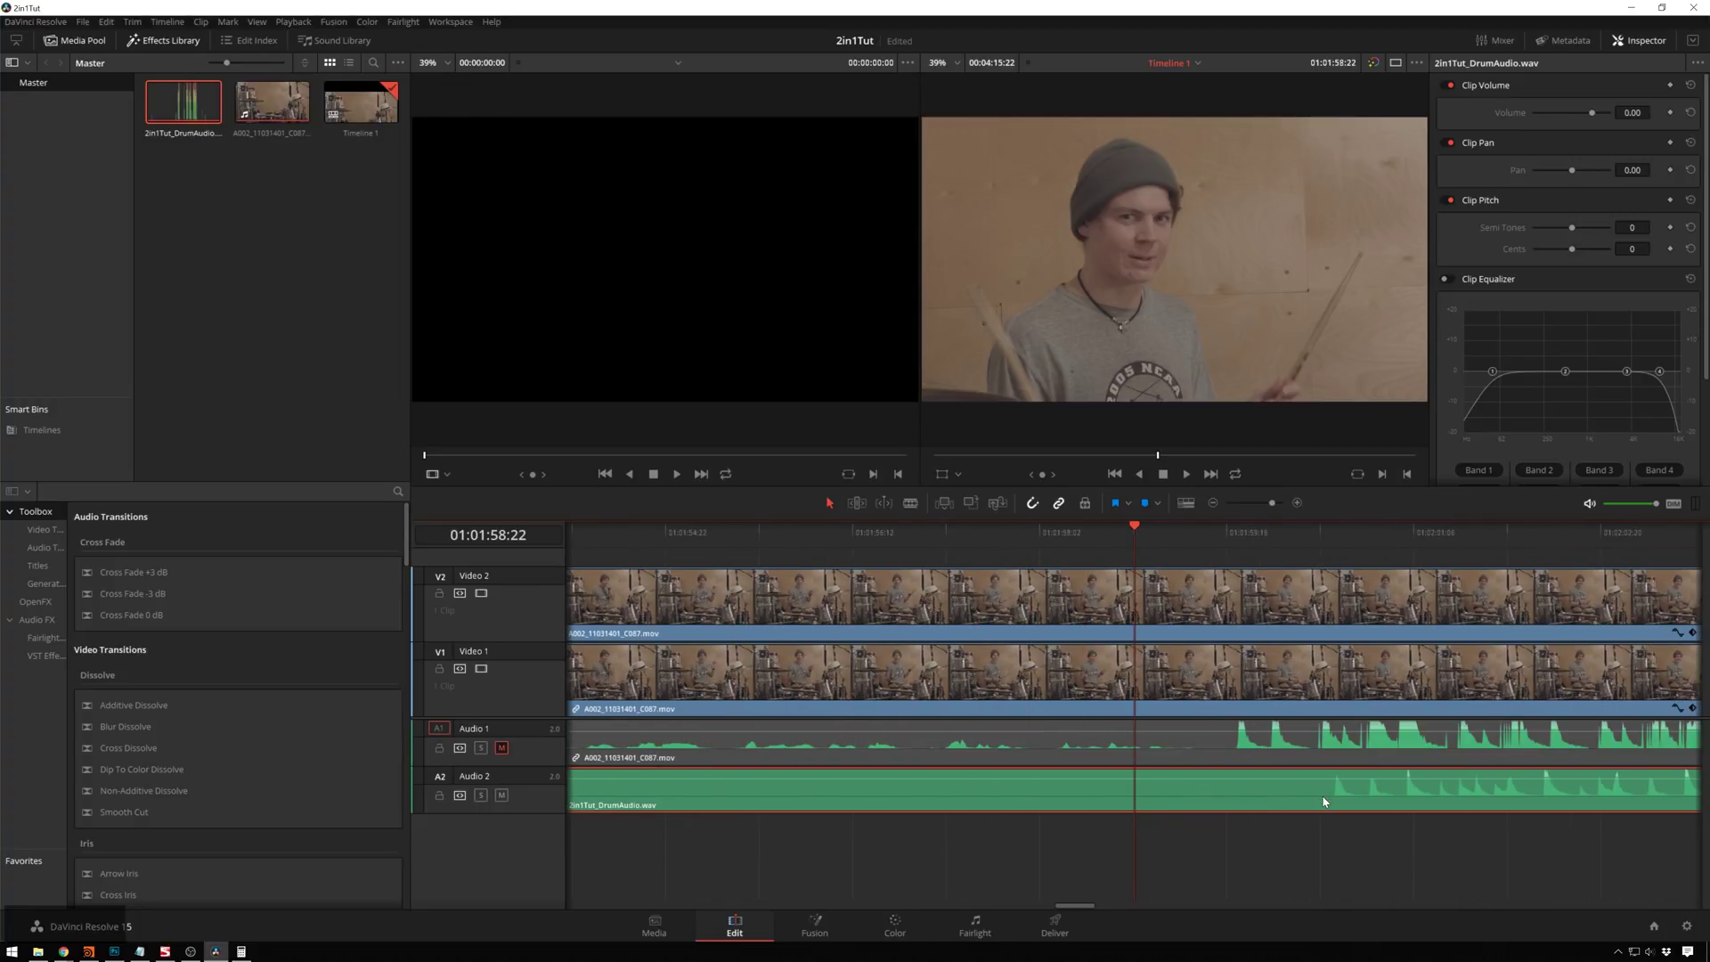
{"action": "left_click_drag", "start_coordinate": [1323, 801], "coordinate": [1230, 799]}
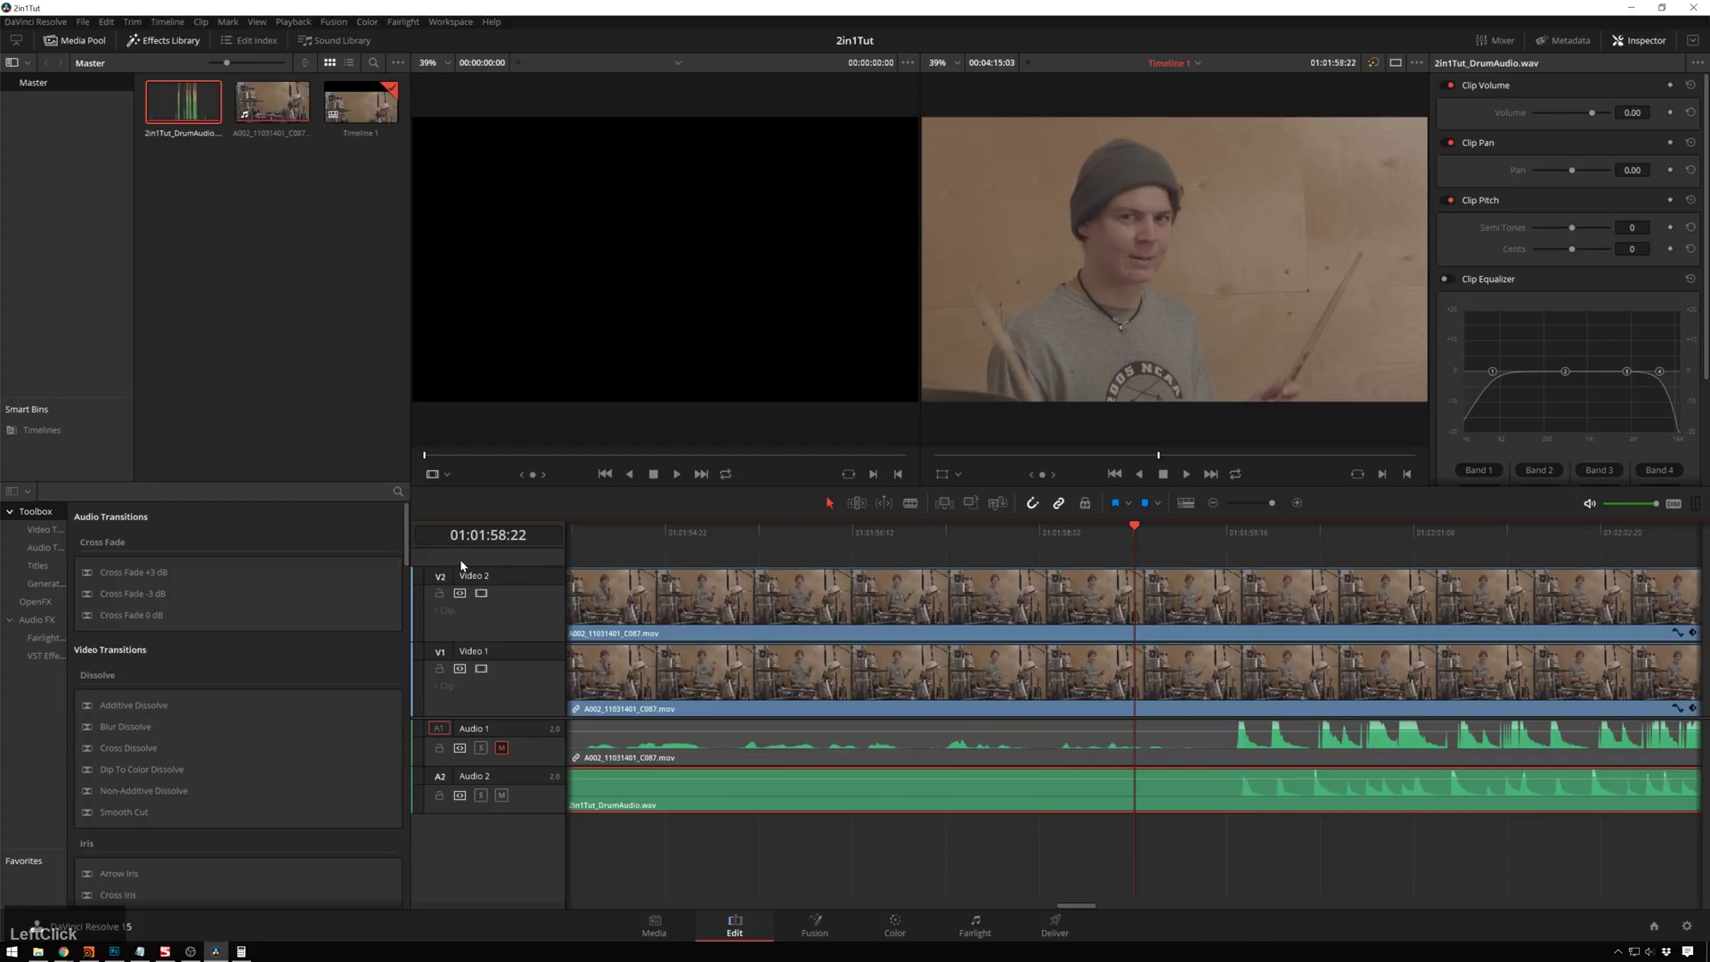
{"action": "left_click", "coordinate": [481, 593]}
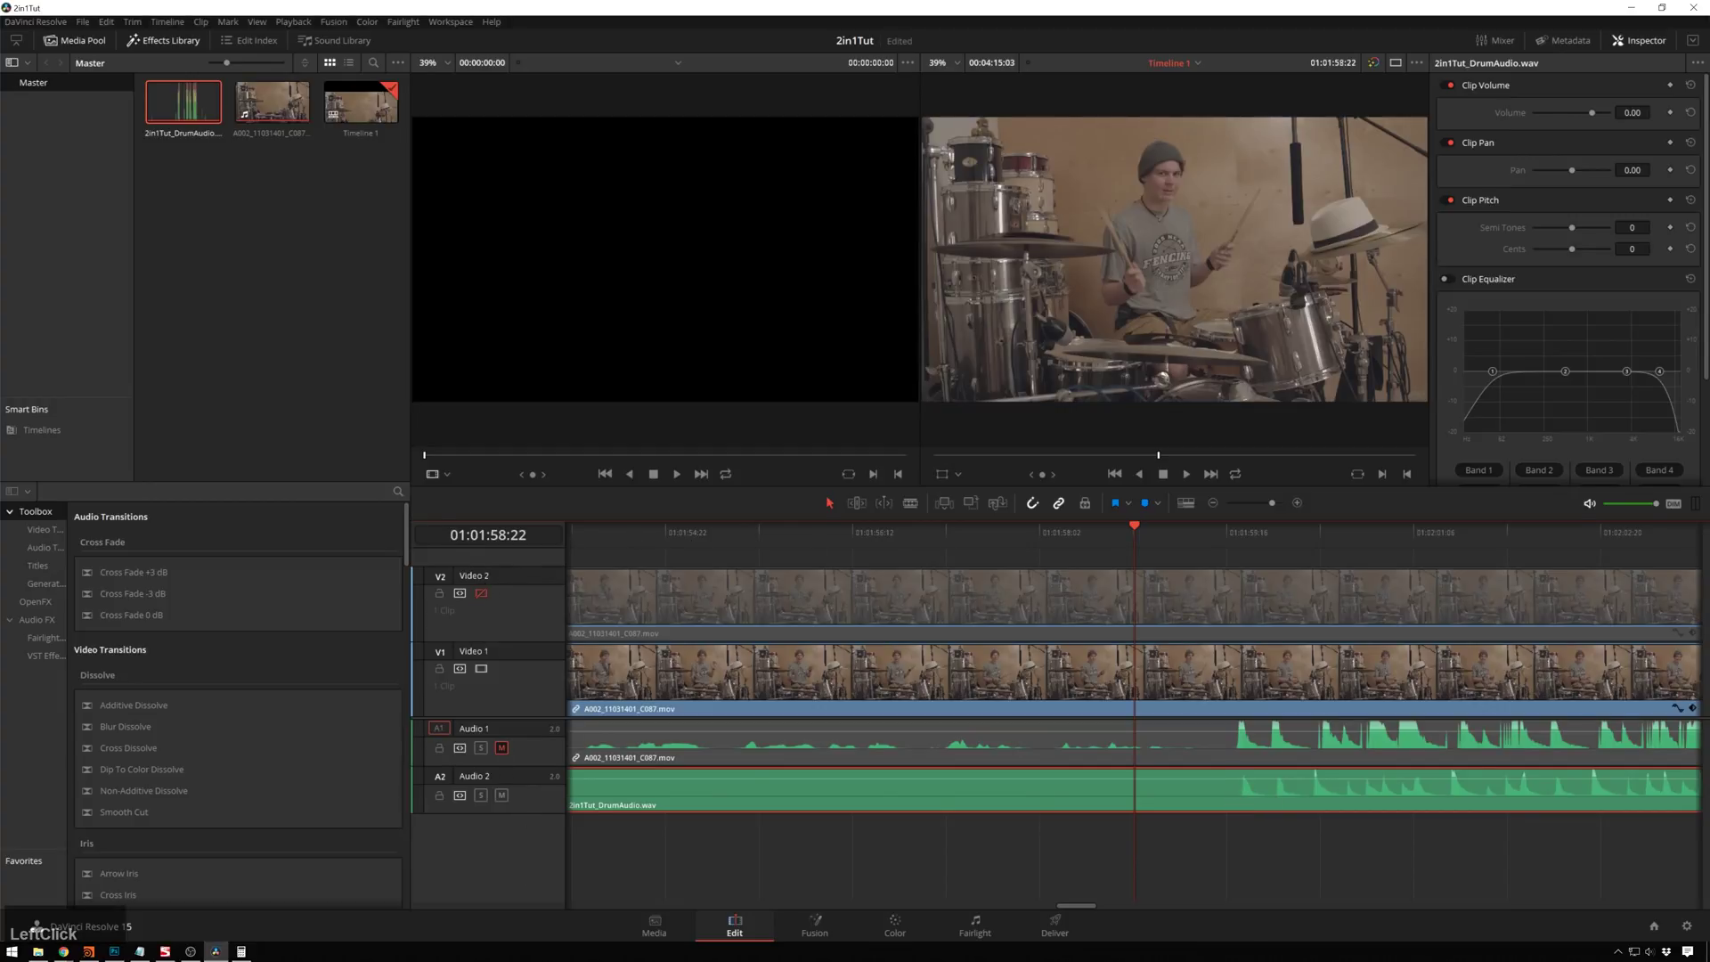
{"action": "key", "text": "space"}
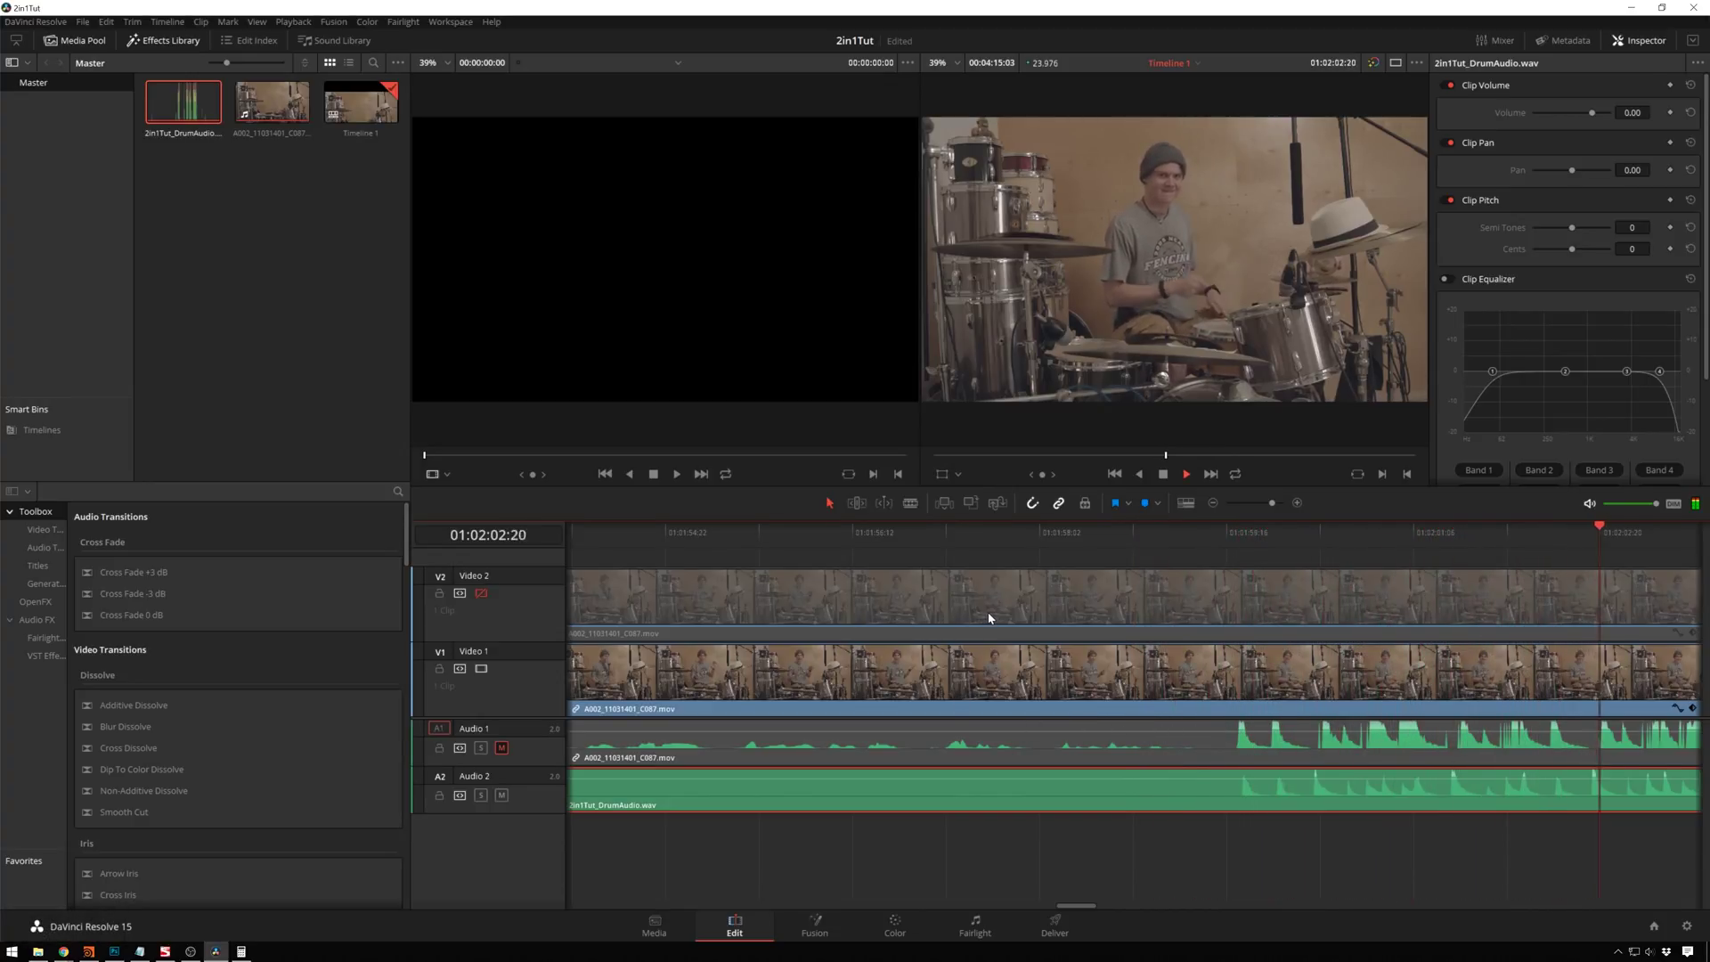
{"action": "key", "text": "space"}
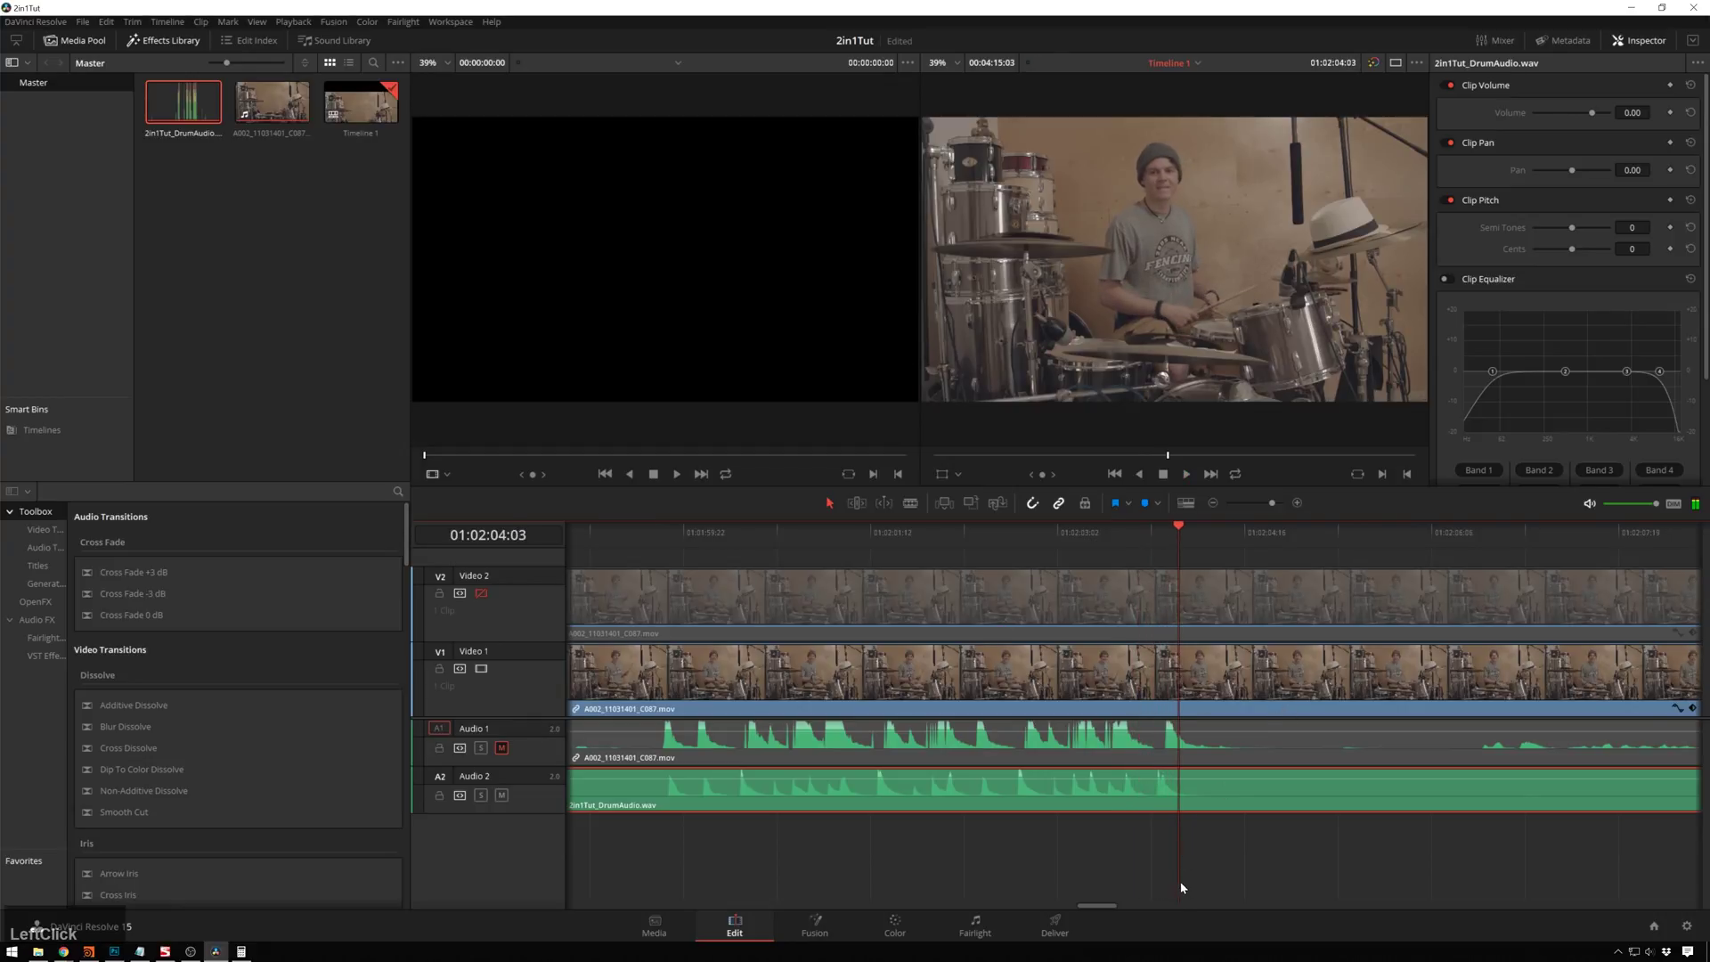
Set the playhead at 01:01:21:16 and select the close-up clip on Video 2.
{"action": "left_click", "coordinate": [1177, 878]}
{"action": "scroll", "coordinate": [1113, 837], "scroll_direction": "down", "scroll_amount": 8}
{"action": "scroll", "coordinate": [1052, 826], "scroll_direction": "down", "scroll_amount": 3}
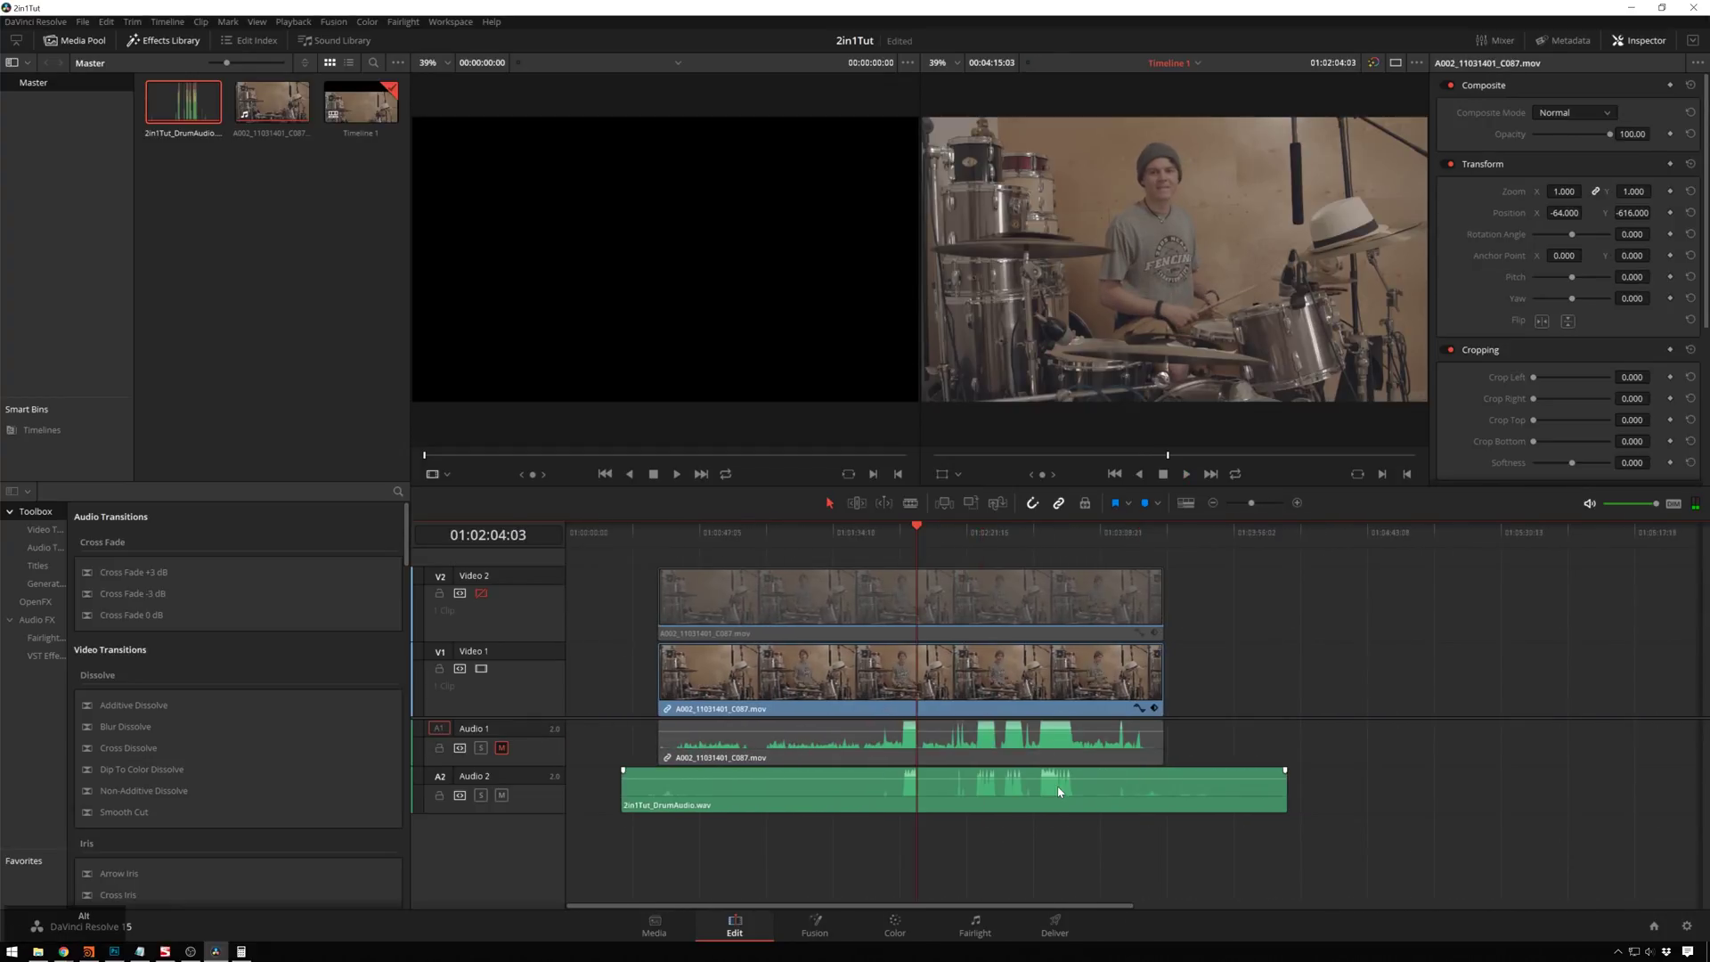
{"action": "left_click_drag", "start_coordinate": [730, 534], "coordinate": [768, 534]}
{"action": "left_click", "coordinate": [798, 539]}
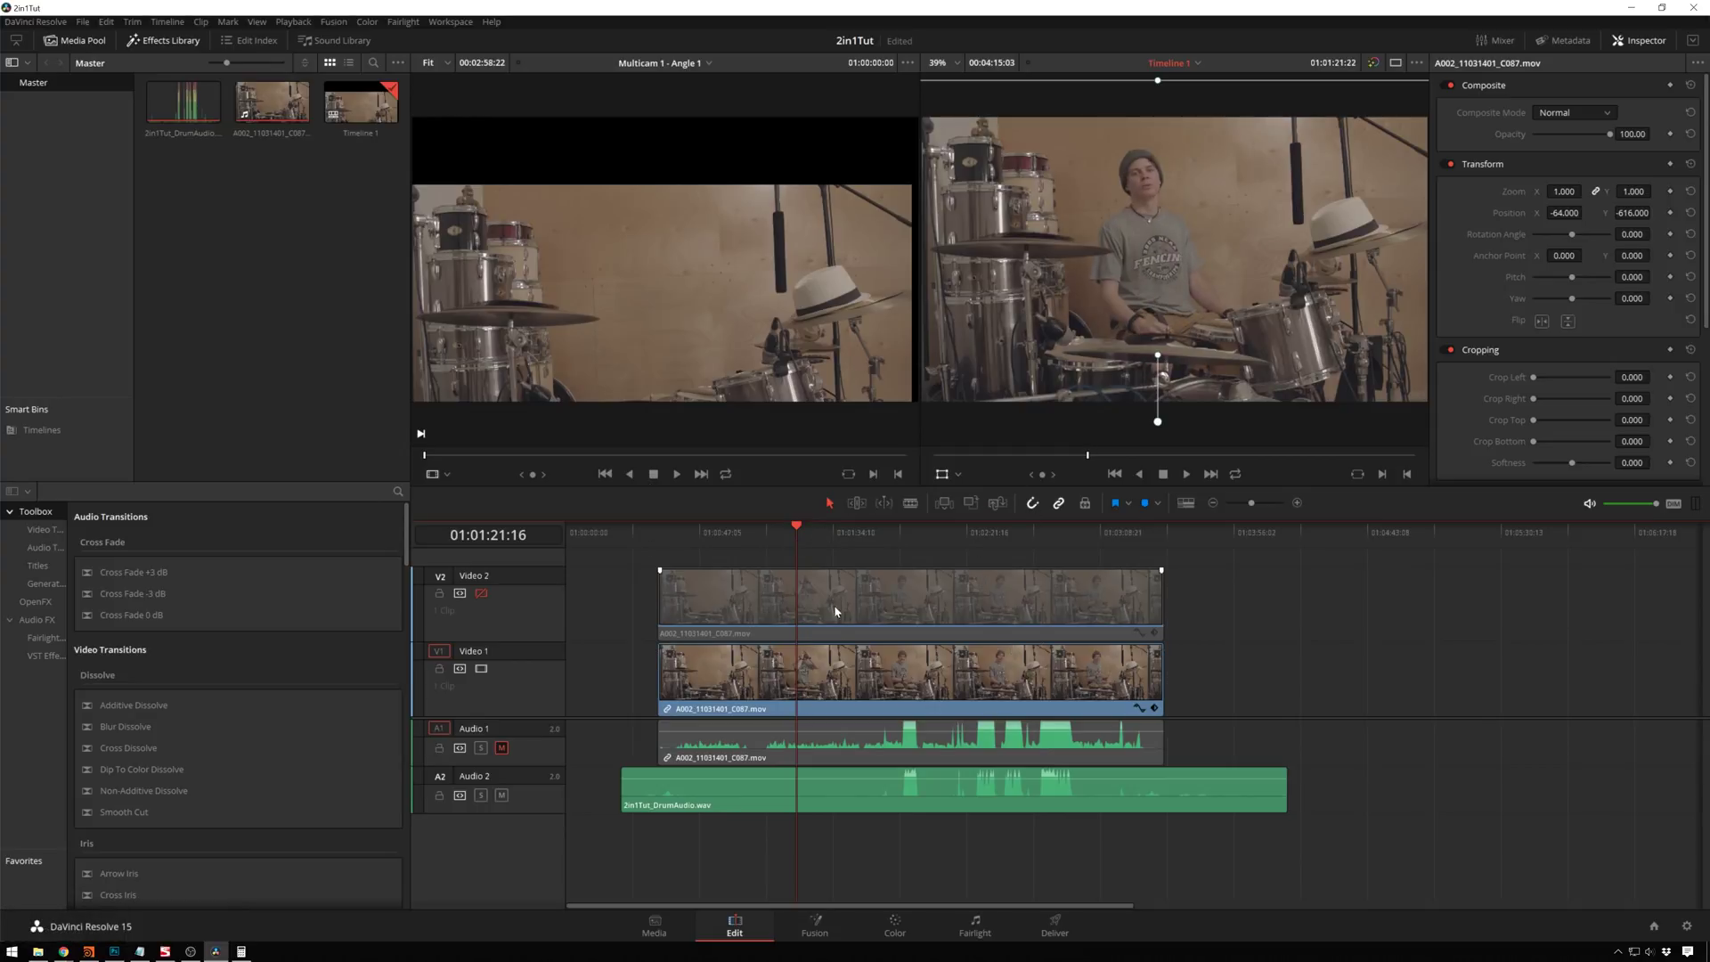
{"action": "left_click", "coordinate": [881, 588]}
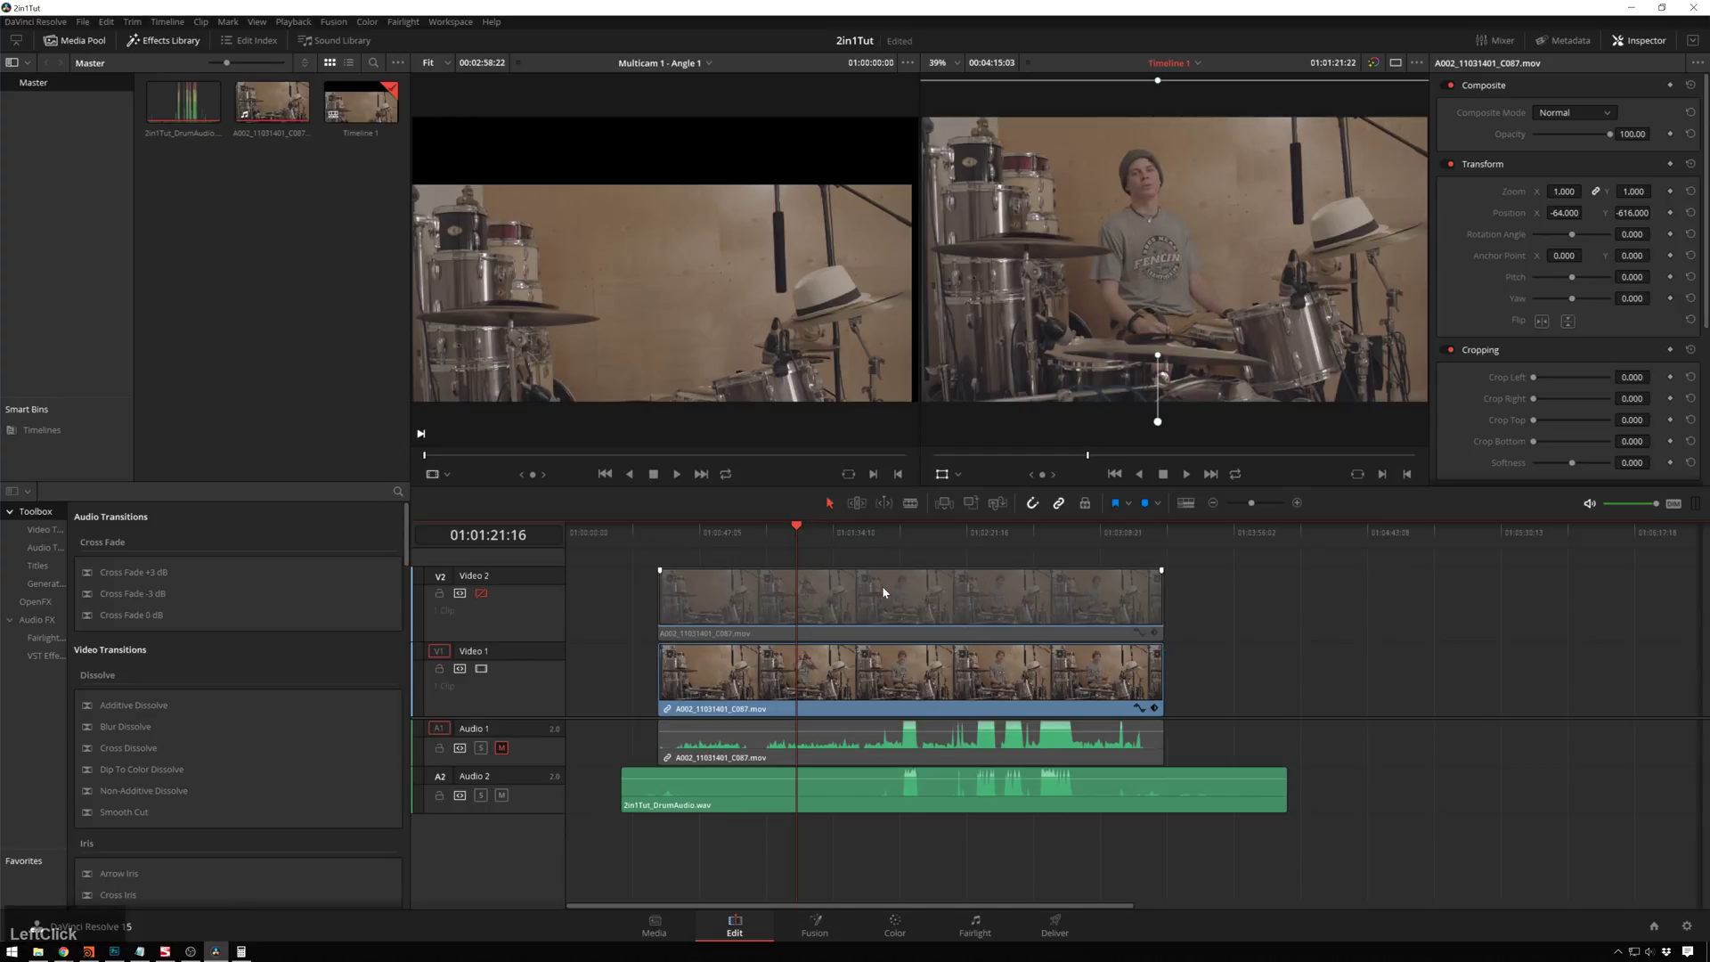
Re-enable Video 2 and turn its clip into a compound clip named CloseUp.
{"action": "left_click", "coordinate": [480, 593]}
{"action": "right_click", "coordinate": [806, 612]}
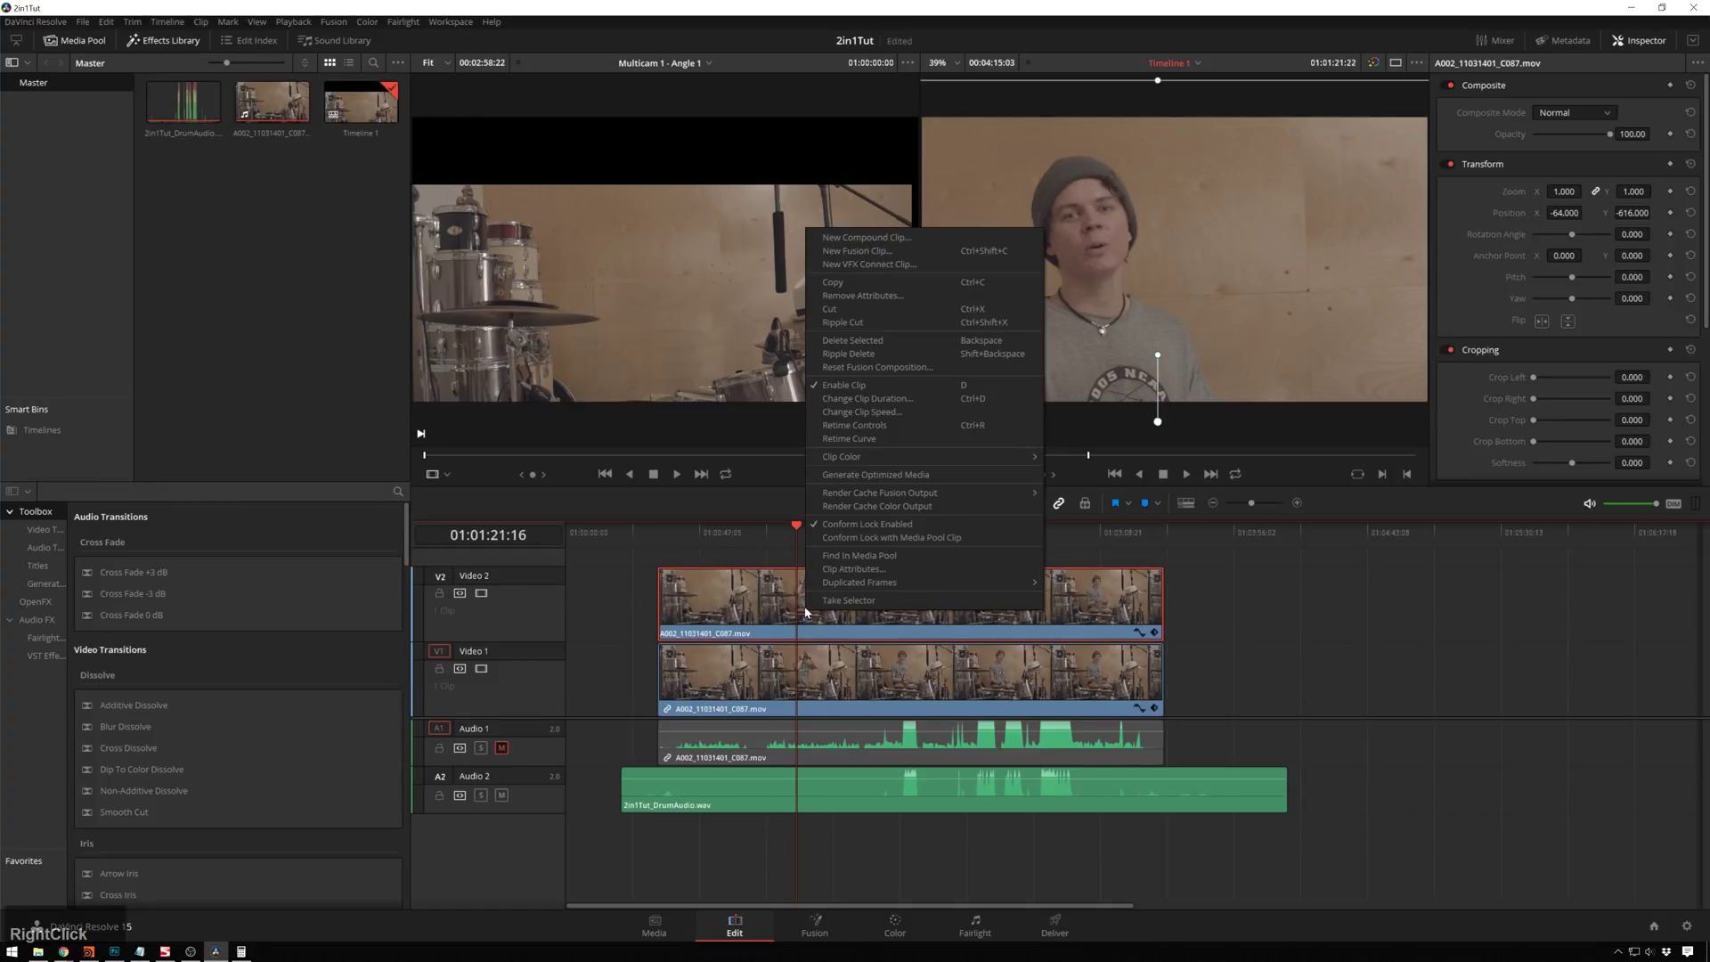
{"action": "left_click", "coordinate": [886, 237]}
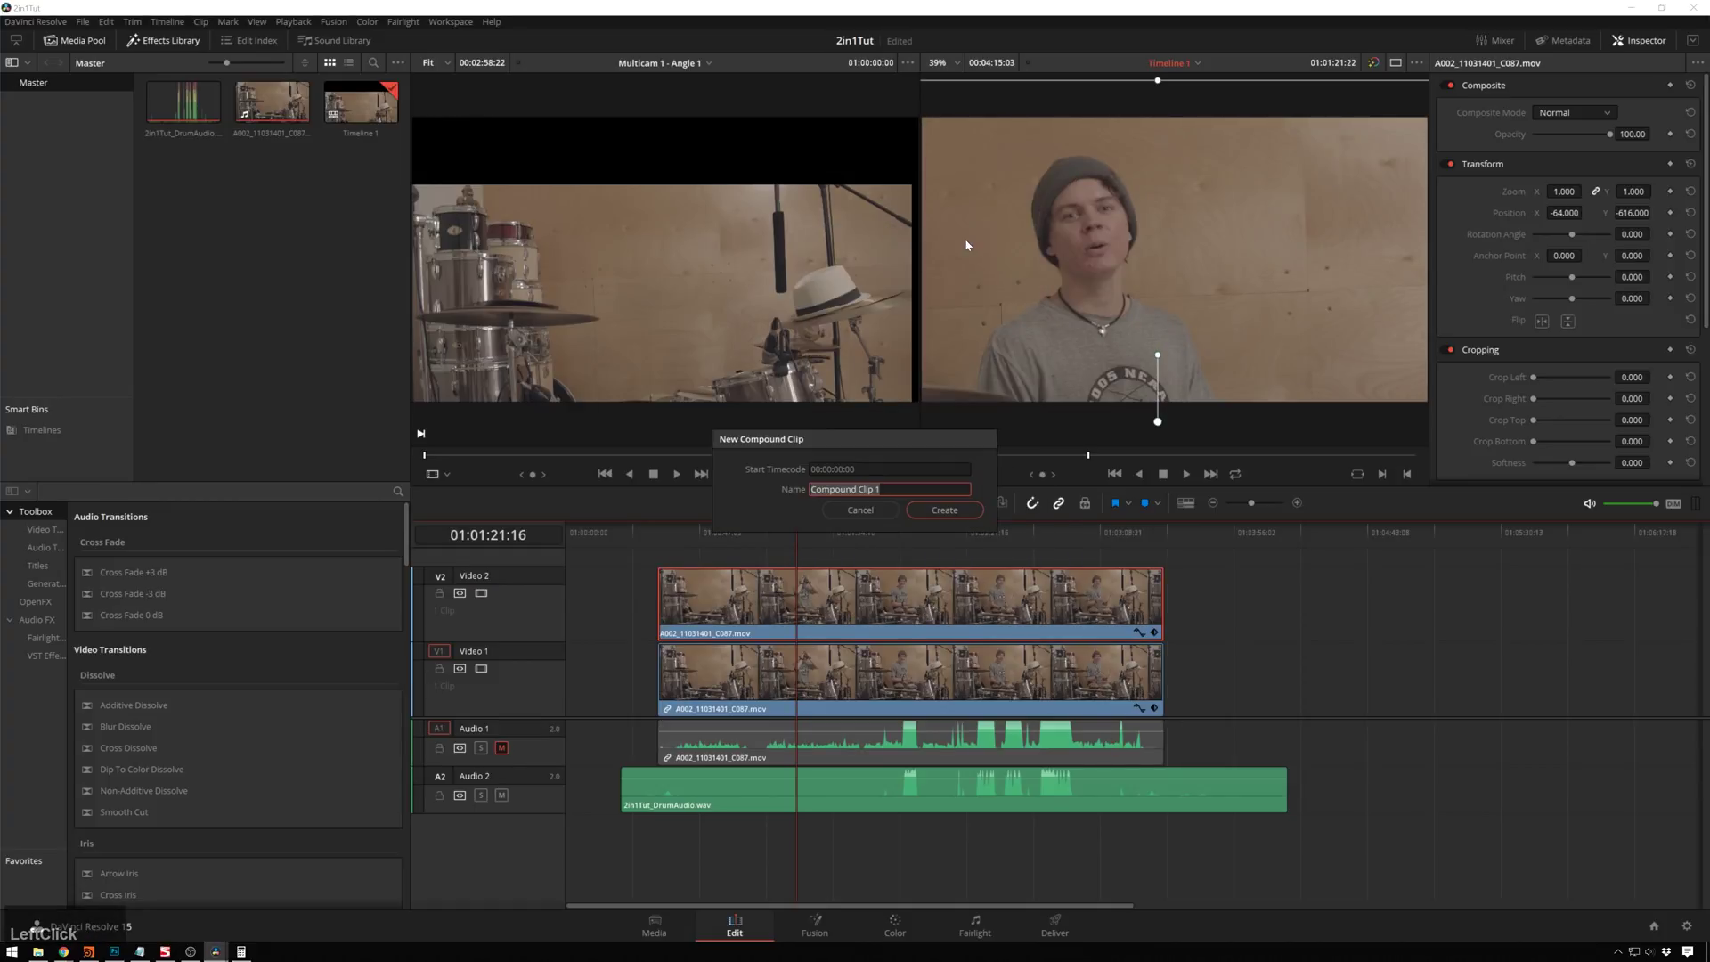
{"action": "type", "text": "CloseU"}
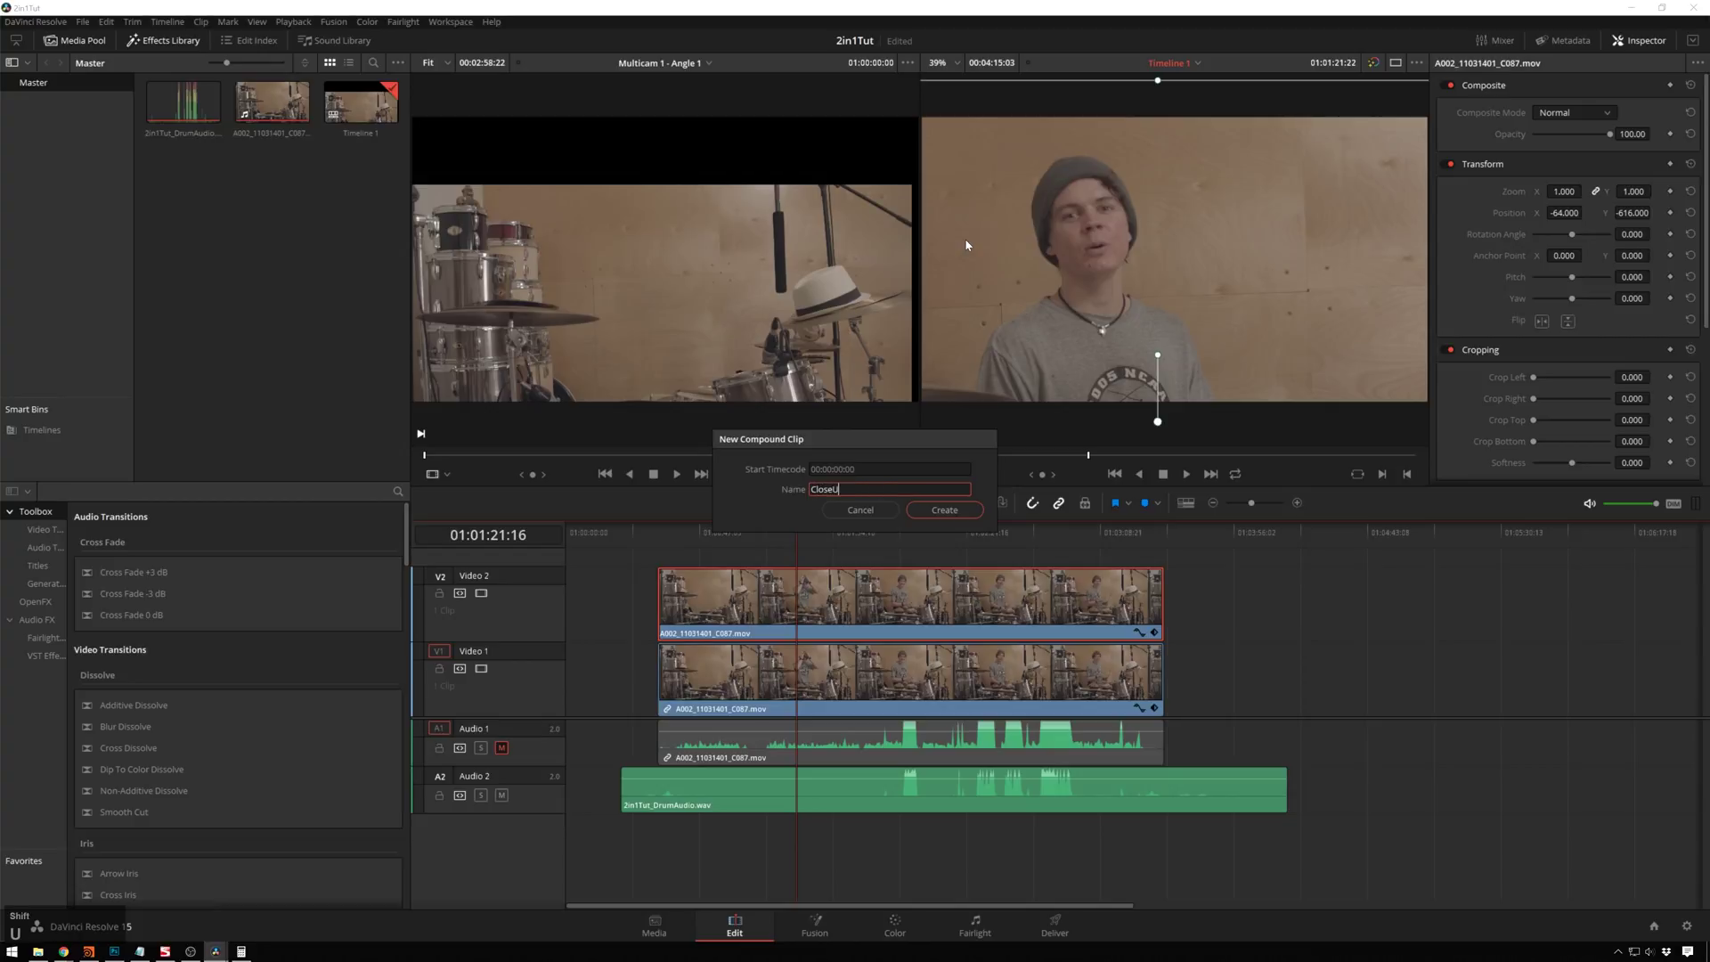
{"action": "type", "text": "p"}
{"action": "key", "text": "Return"}
Unmute Audio 1 and combine the Video 1 clip with its audio into a compound clip named Wide.
{"action": "left_click", "coordinate": [786, 708]}
{"action": "right_click", "coordinate": [785, 708]}
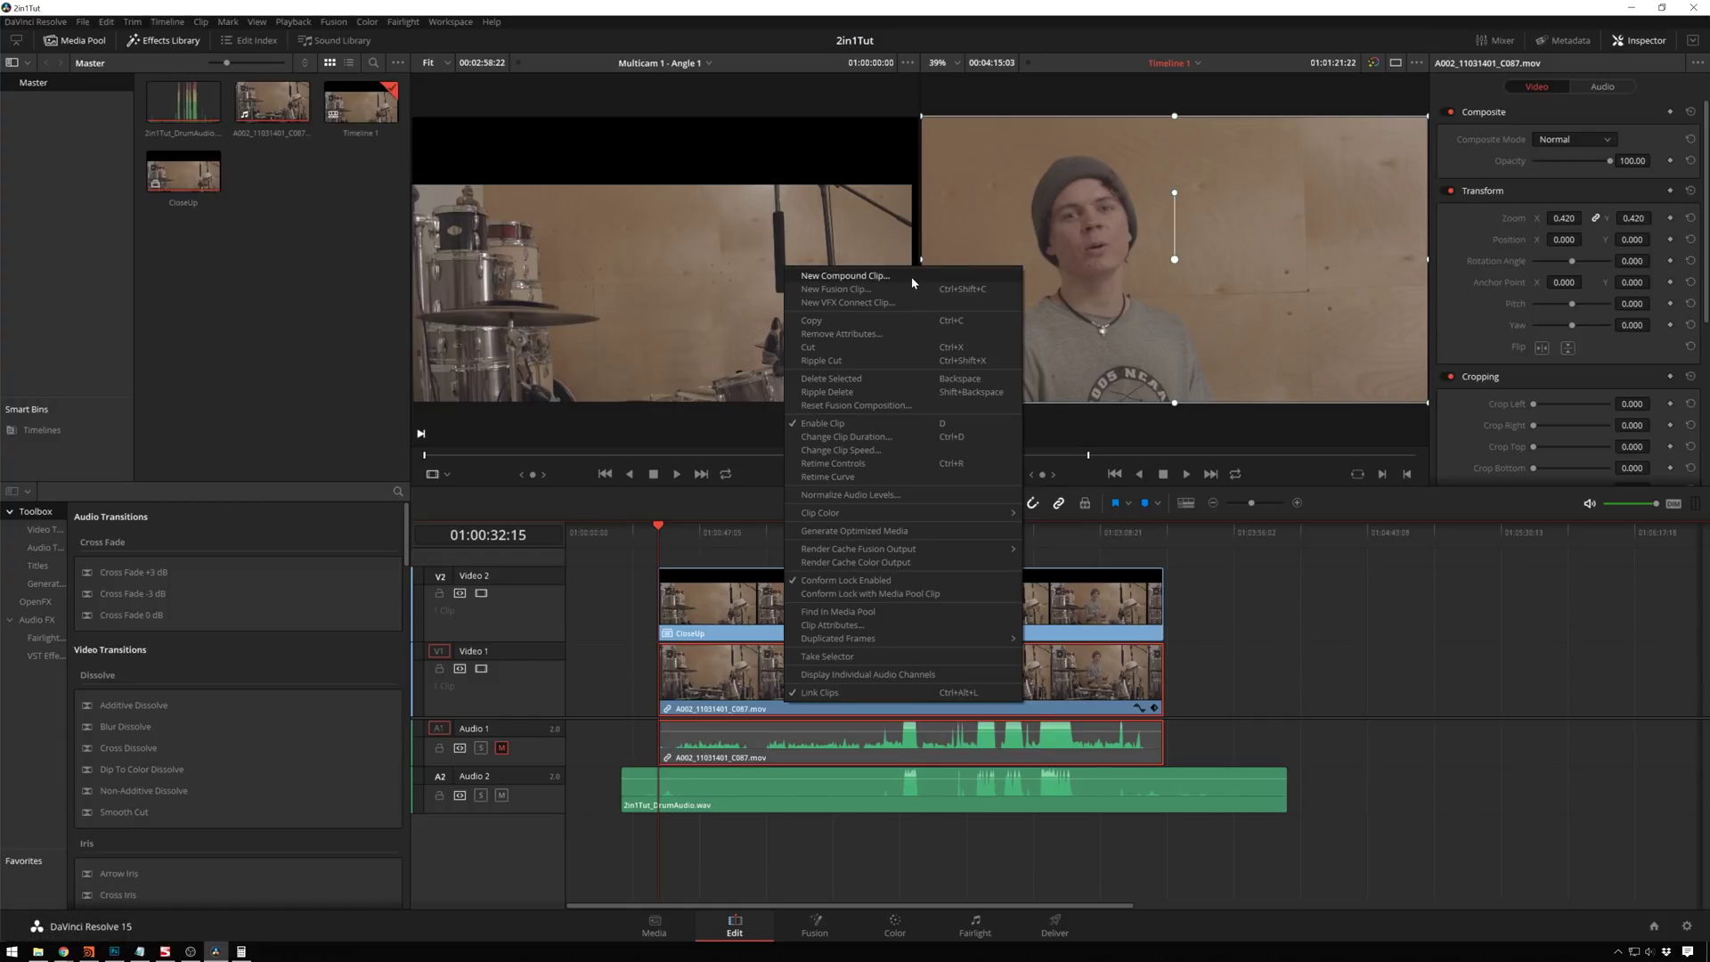
{"action": "left_click", "coordinate": [618, 703]}
{"action": "left_click", "coordinate": [502, 748]}
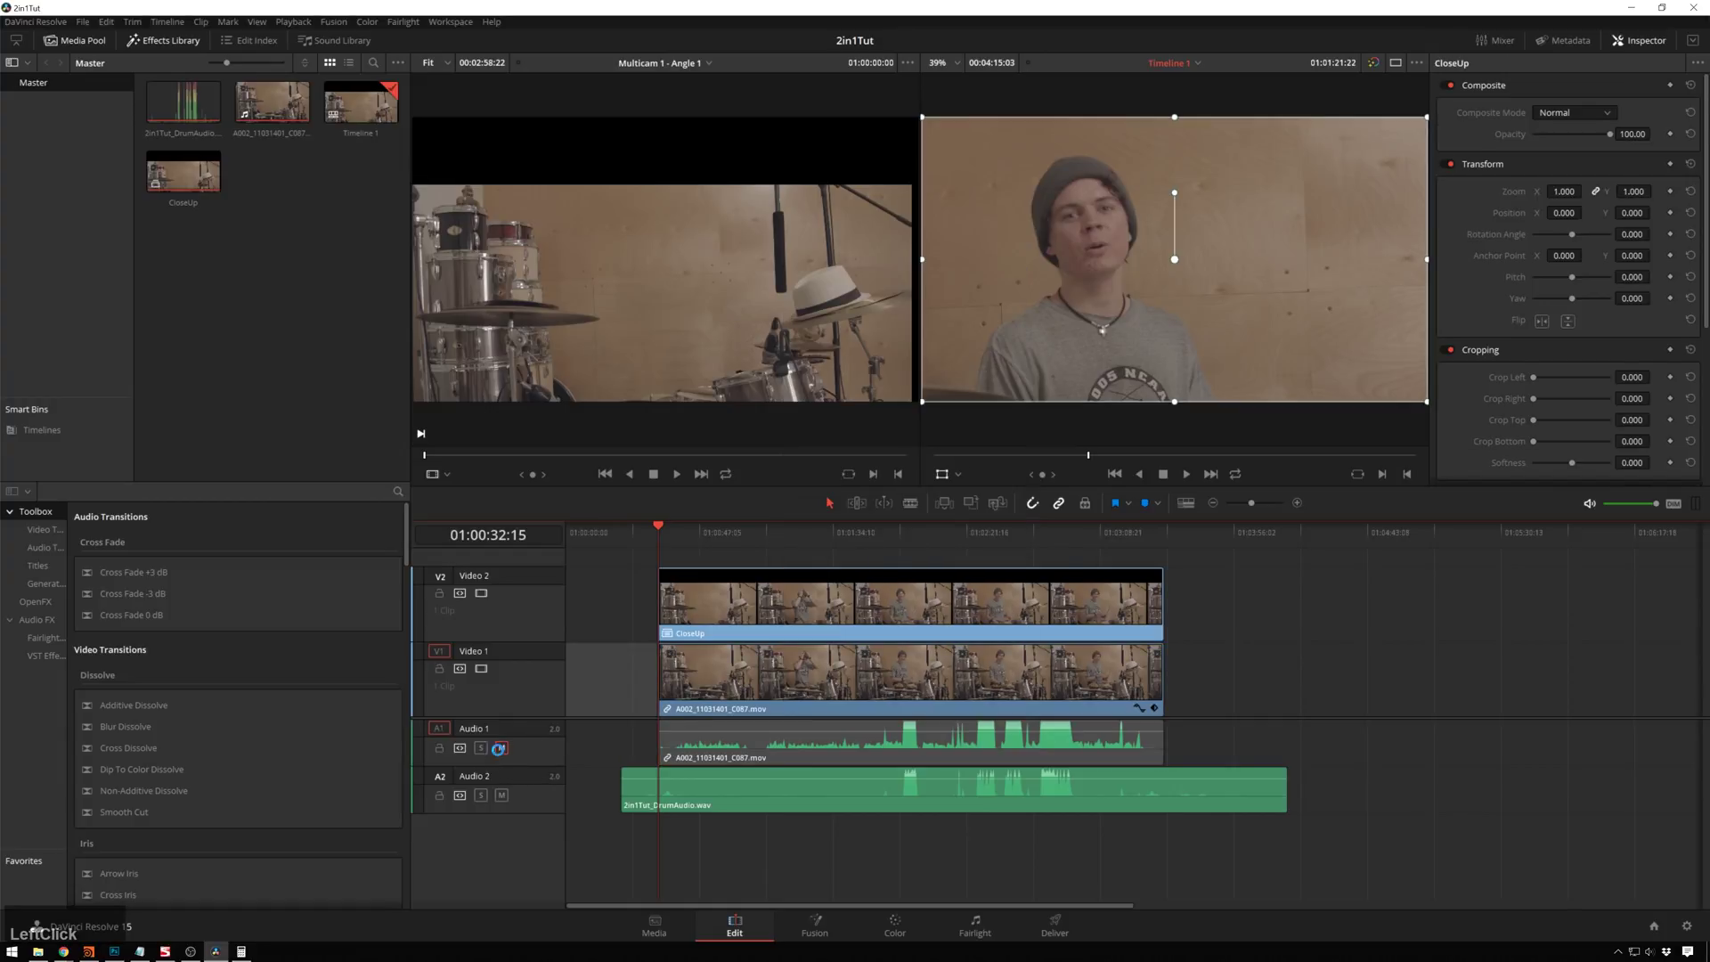
{"action": "right_click", "coordinate": [748, 693]}
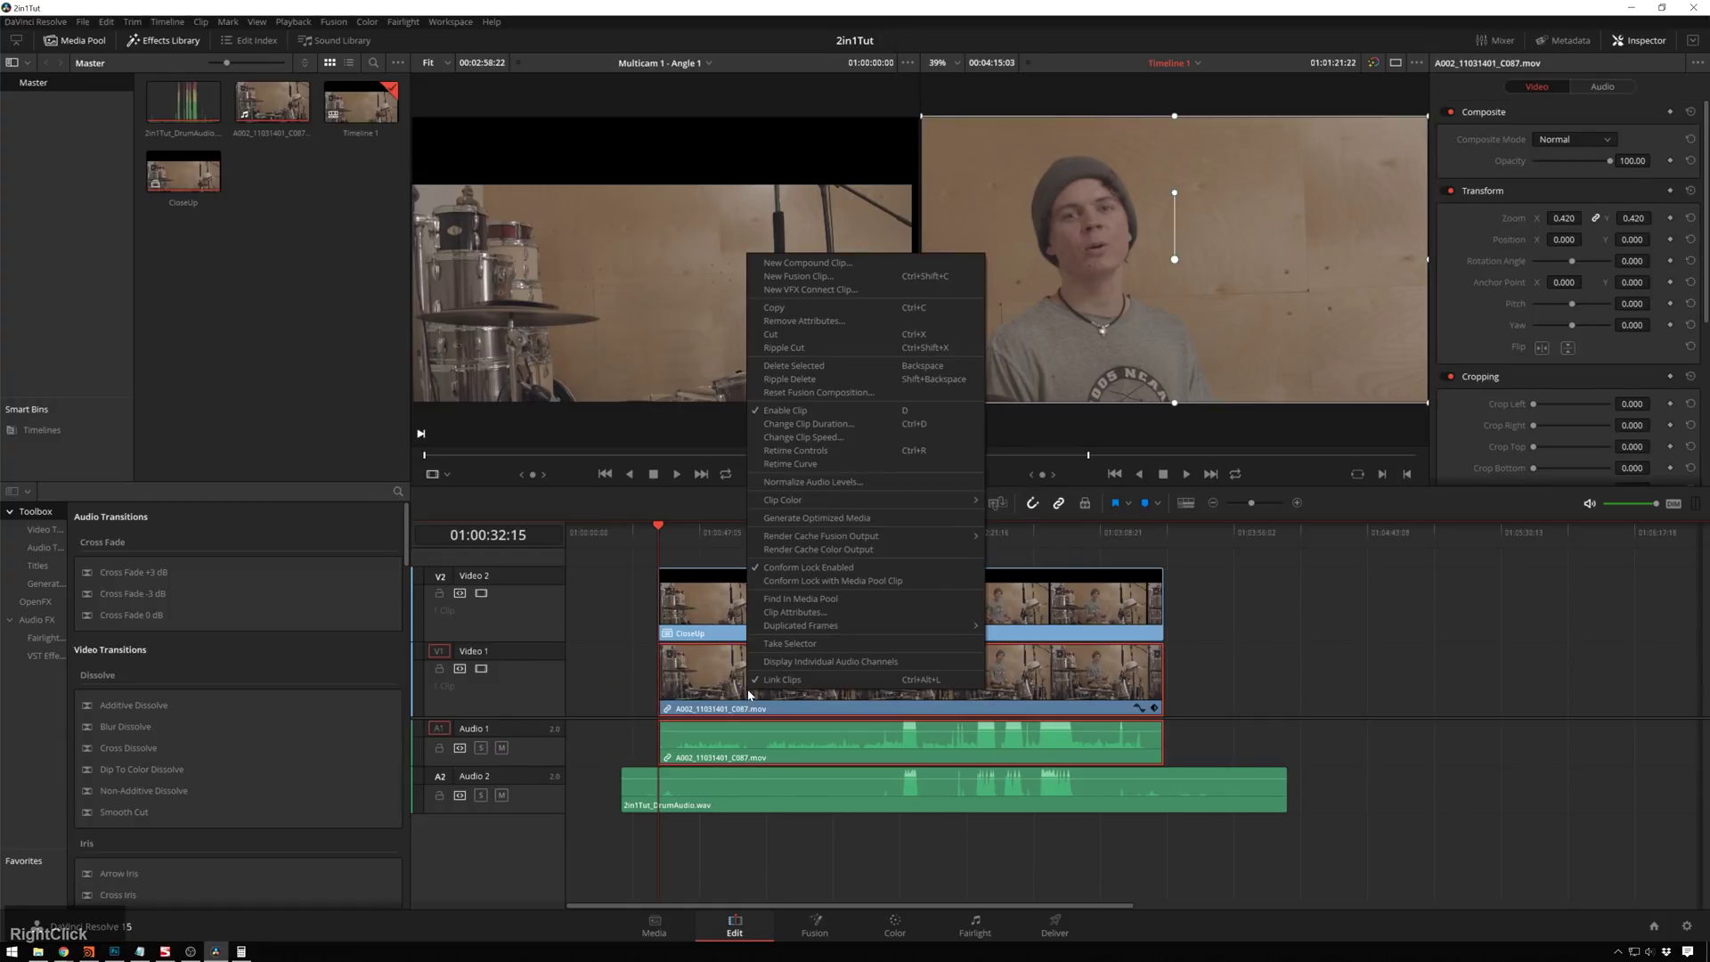
{"action": "left_click", "coordinate": [861, 264]}
{"action": "key", "text": "Return"}
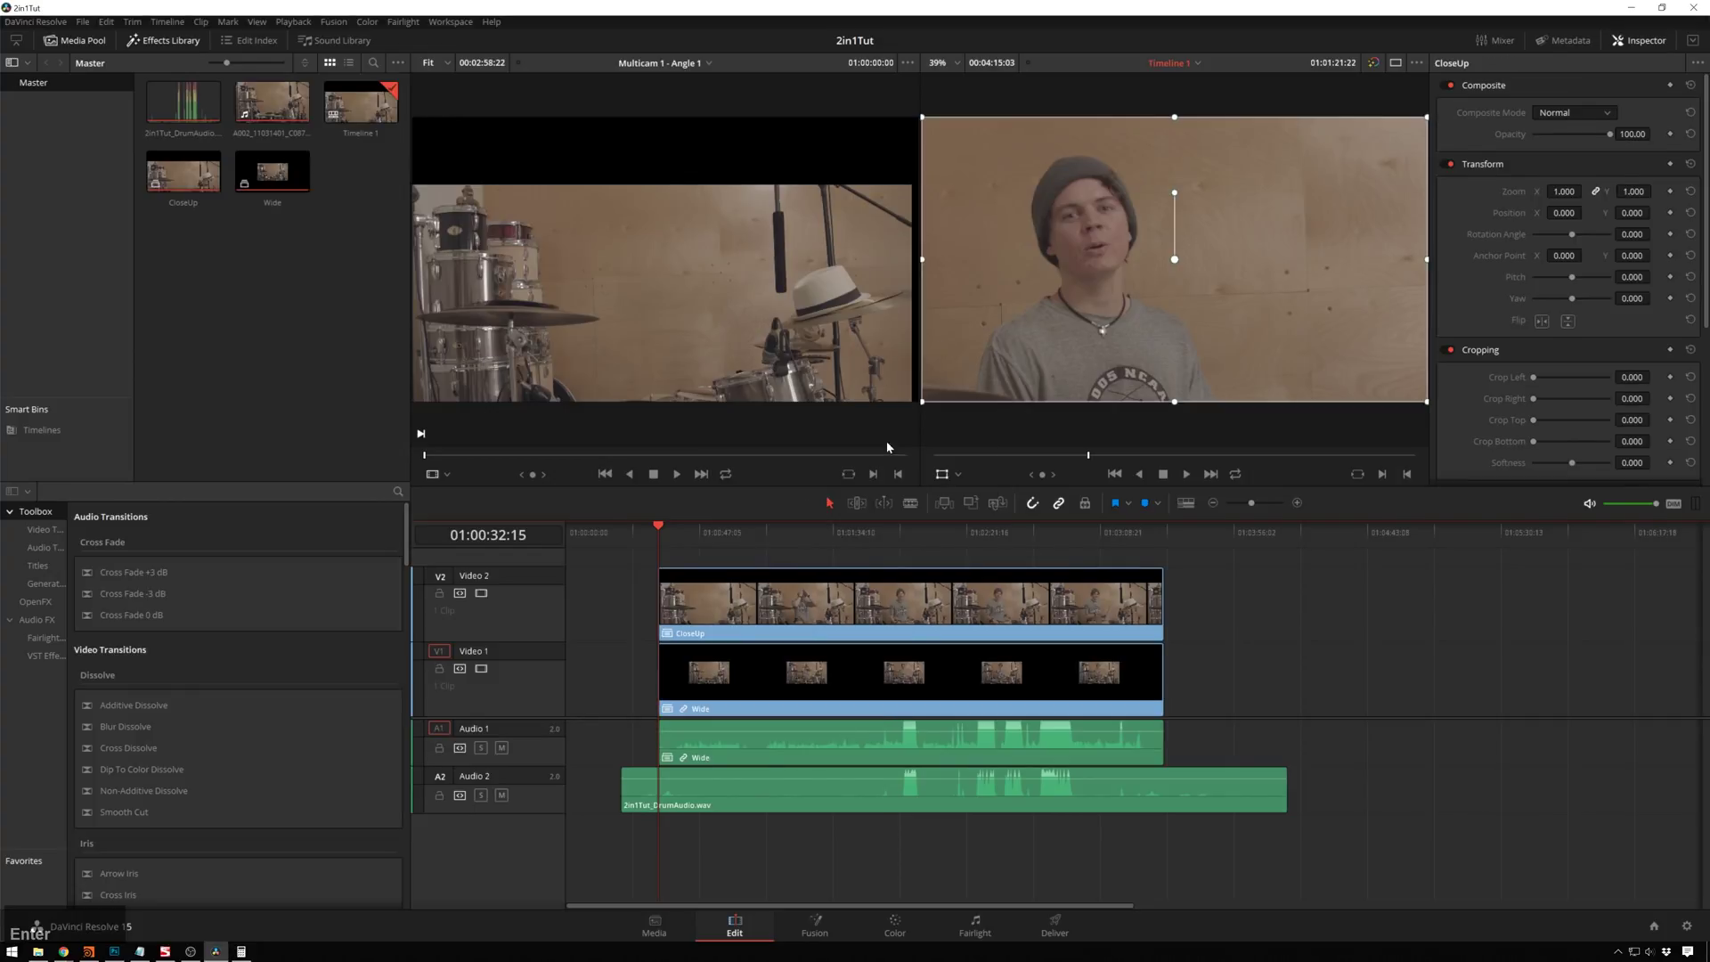
Trim the drum audio start to the playhead, then start a multicam clip from CloseUp and Wide.
{"action": "left_click_drag", "start_coordinate": [624, 795], "coordinate": [659, 793]}
{"action": "left_click", "coordinate": [254, 187]}
{"action": "left_click", "coordinate": [274, 263]}
{"action": "left_click_drag", "start_coordinate": [287, 257], "coordinate": [158, 178]}
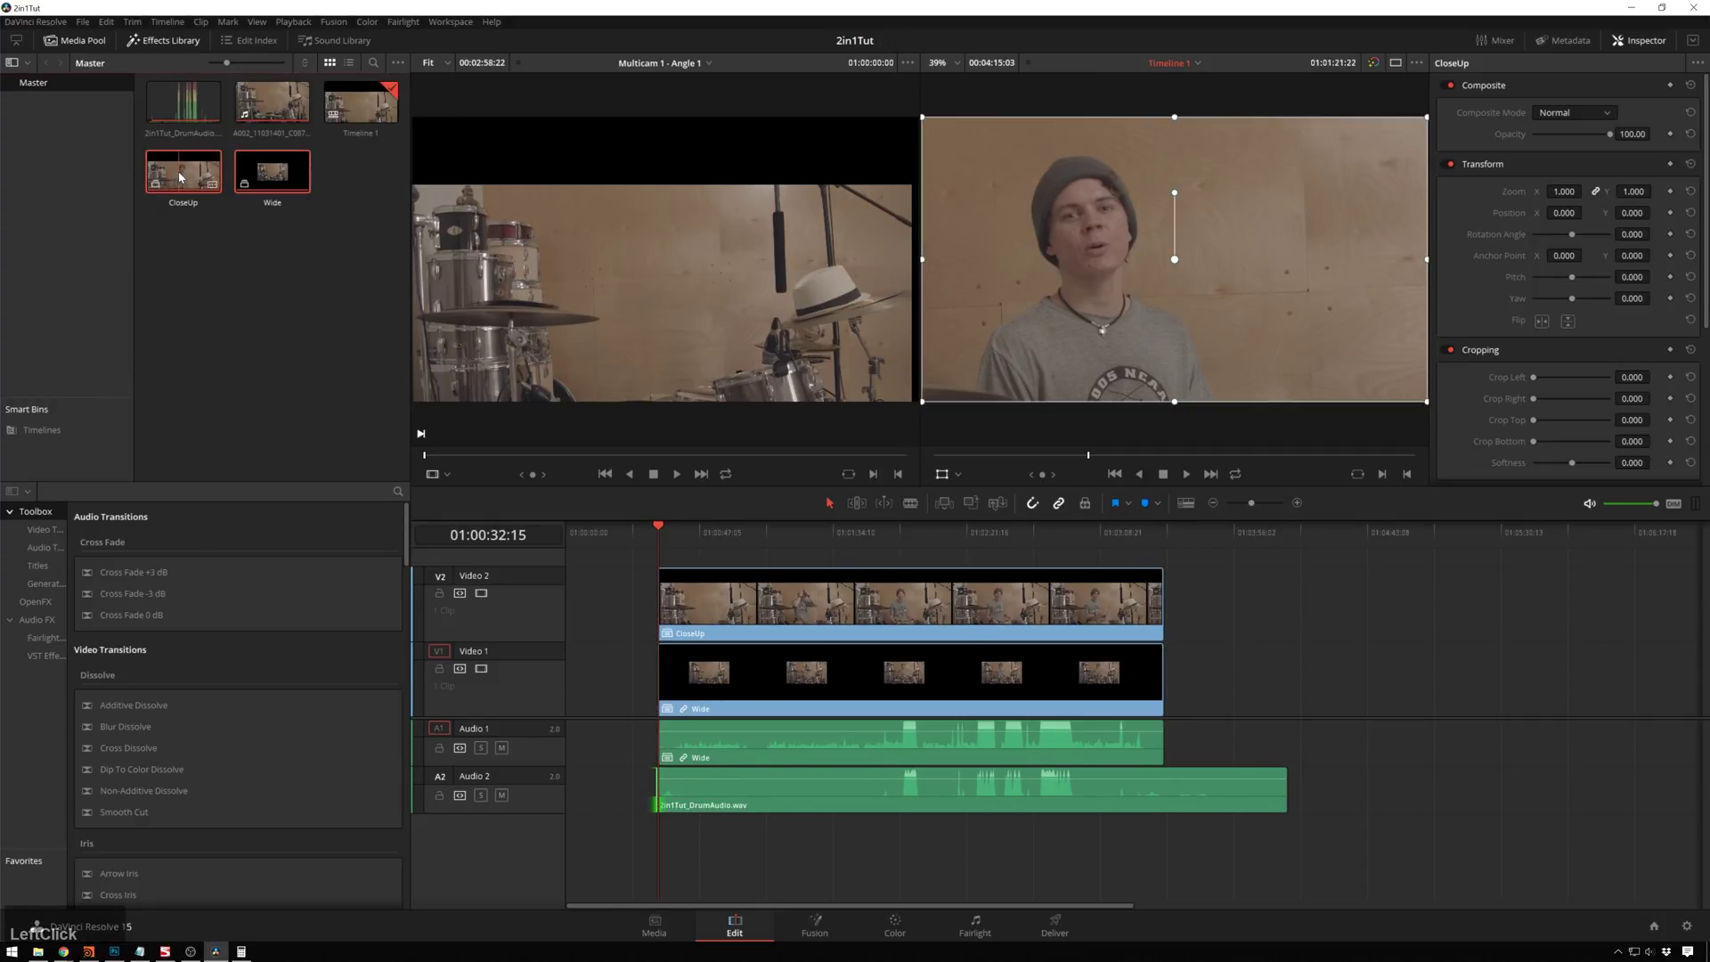
{"action": "right_click", "coordinate": [180, 176]}
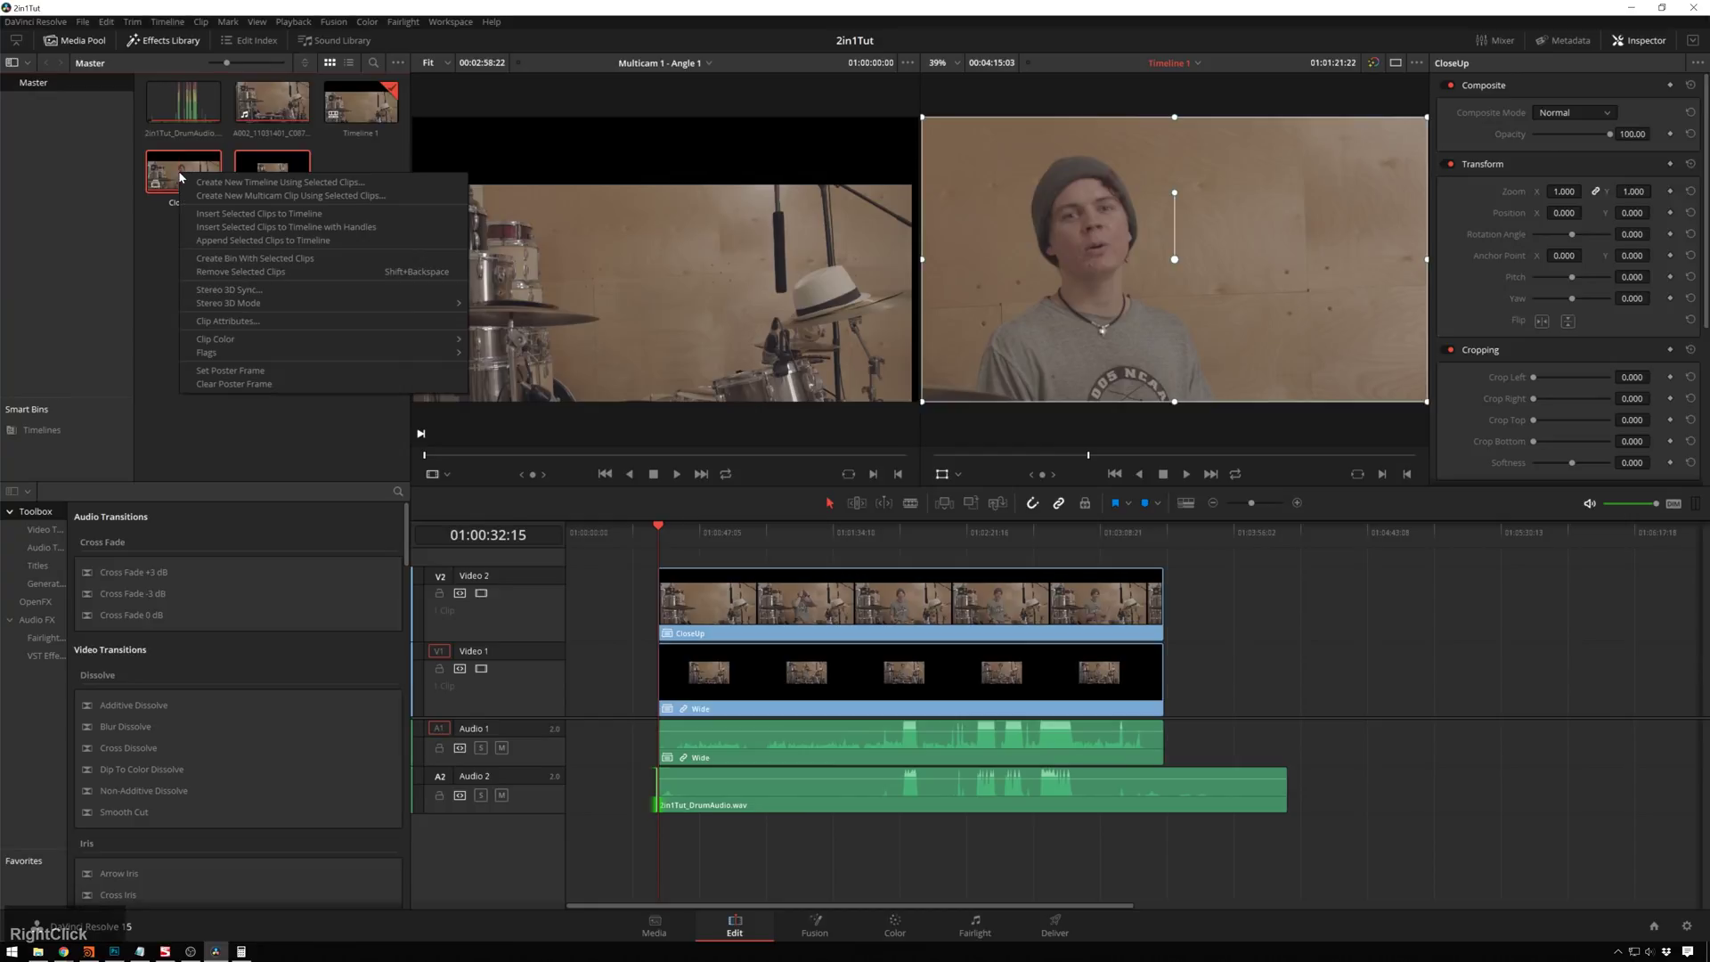
{"action": "left_click", "coordinate": [342, 196]}
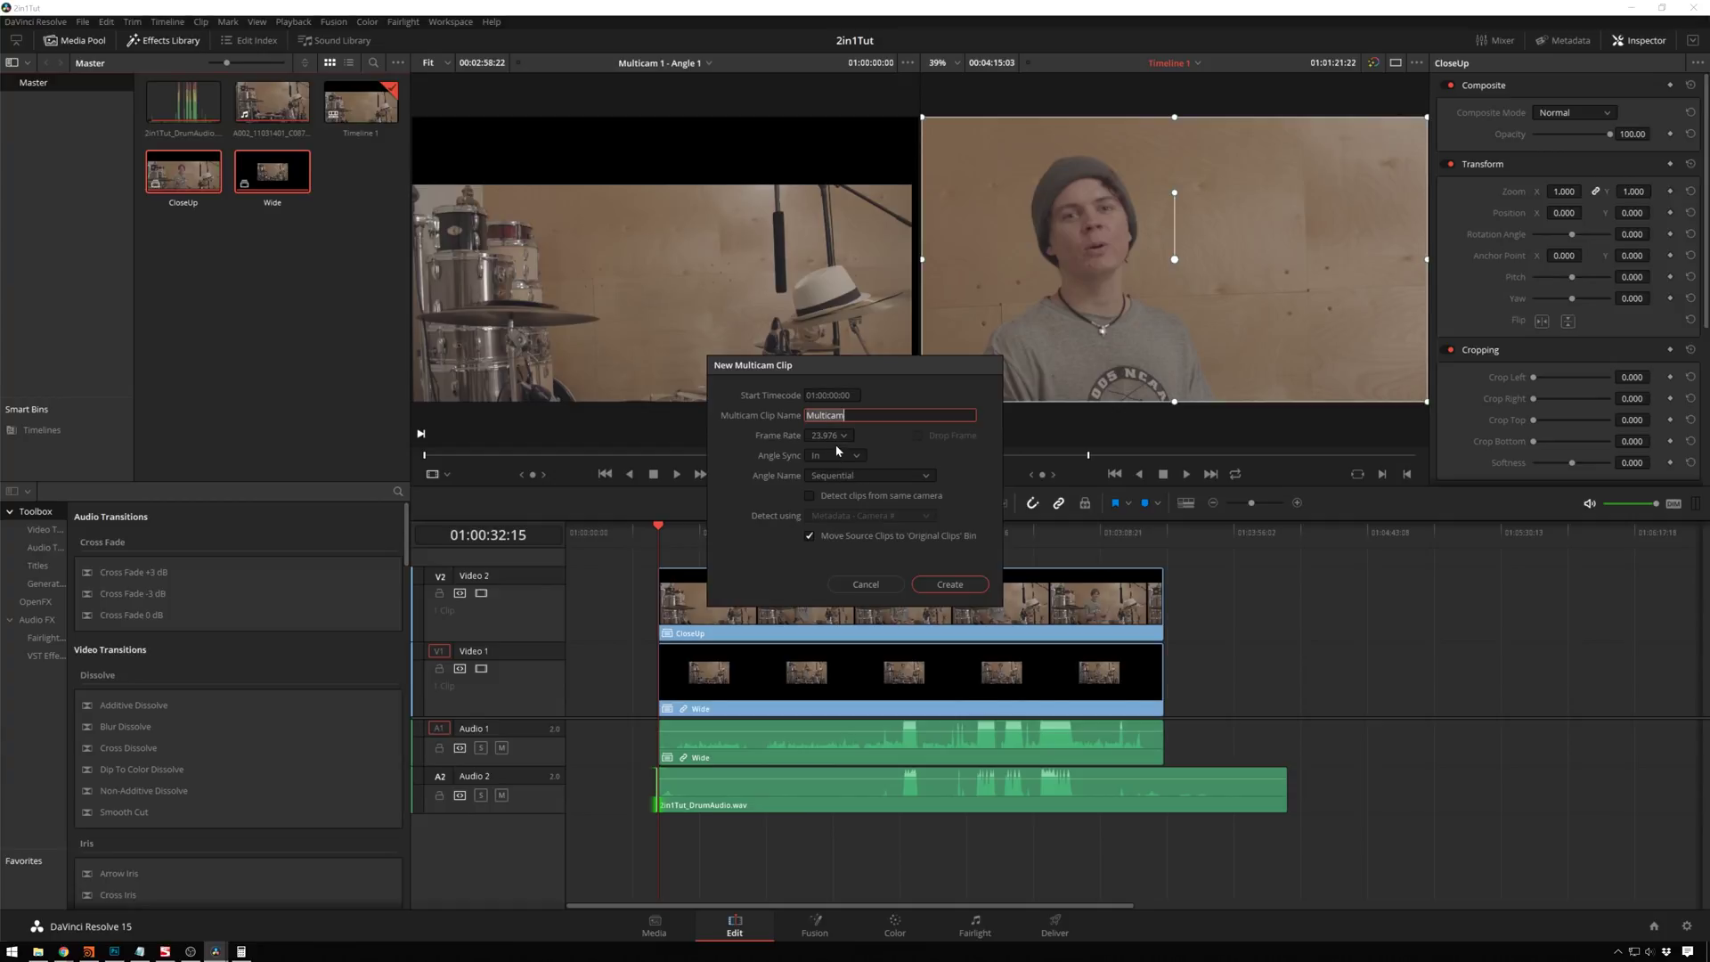
Create the Multicam clip, place it on the timeline, and show its angles in the source viewer.
{"action": "left_click", "coordinate": [959, 586]}
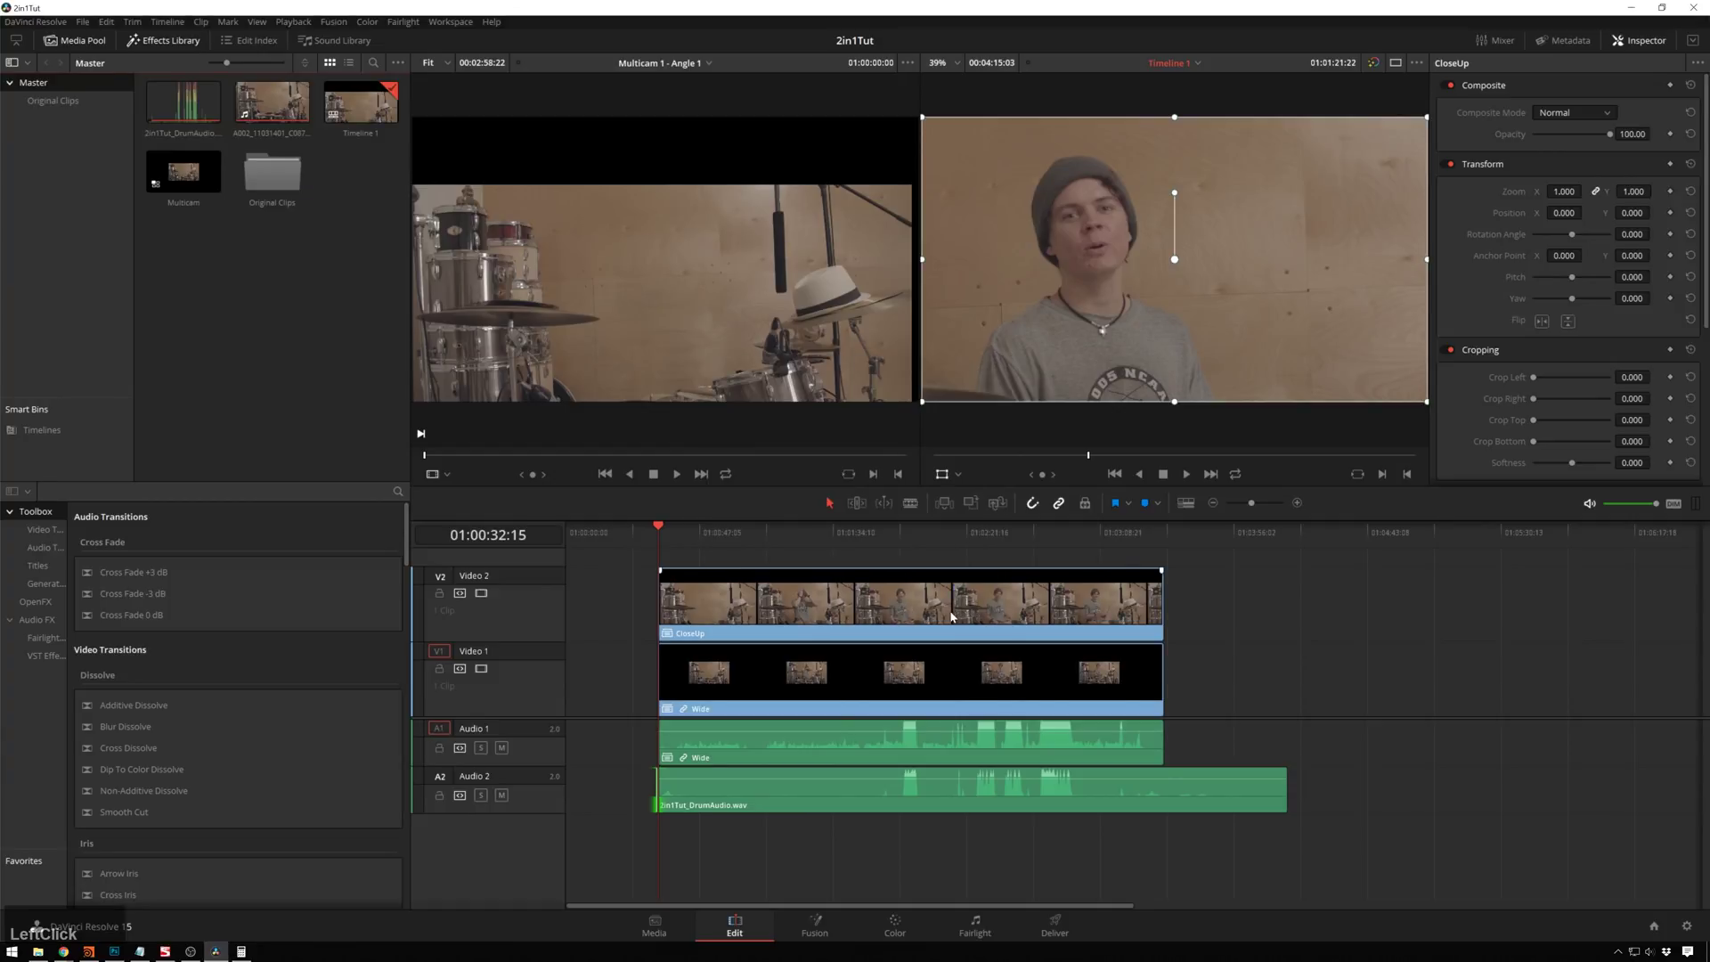
{"action": "left_click_drag", "start_coordinate": [181, 190], "coordinate": [661, 570]}
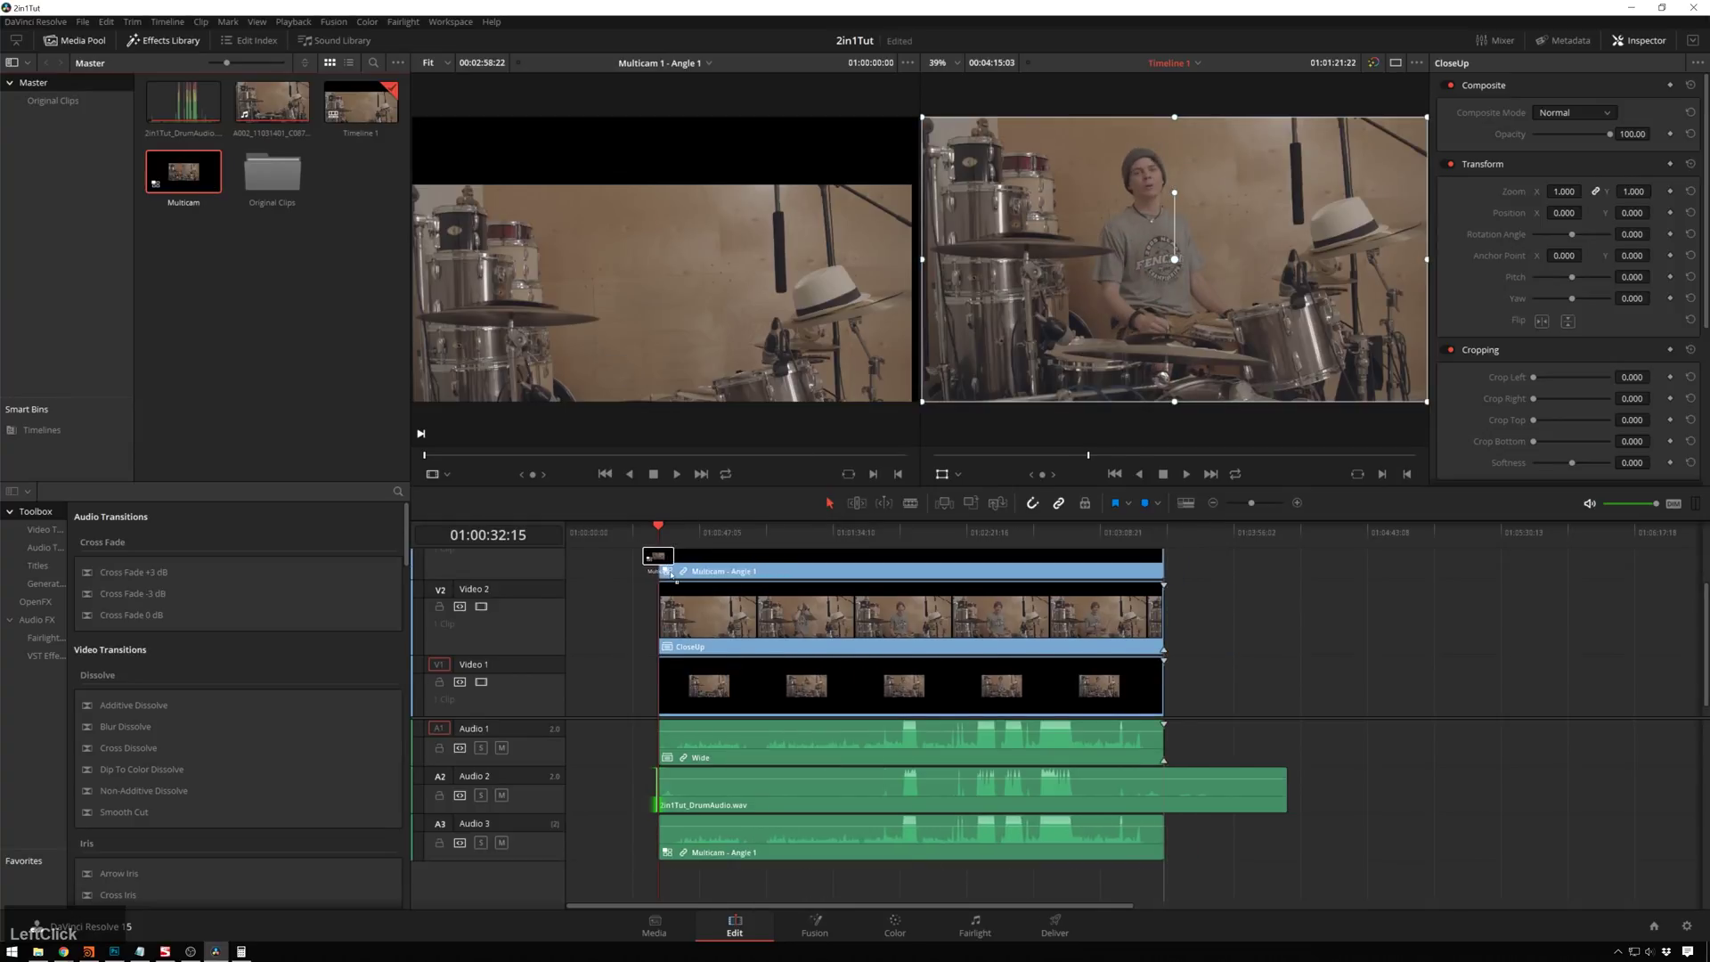
{"action": "left_click", "coordinate": [774, 577]}
{"action": "left_click", "coordinate": [435, 475]}
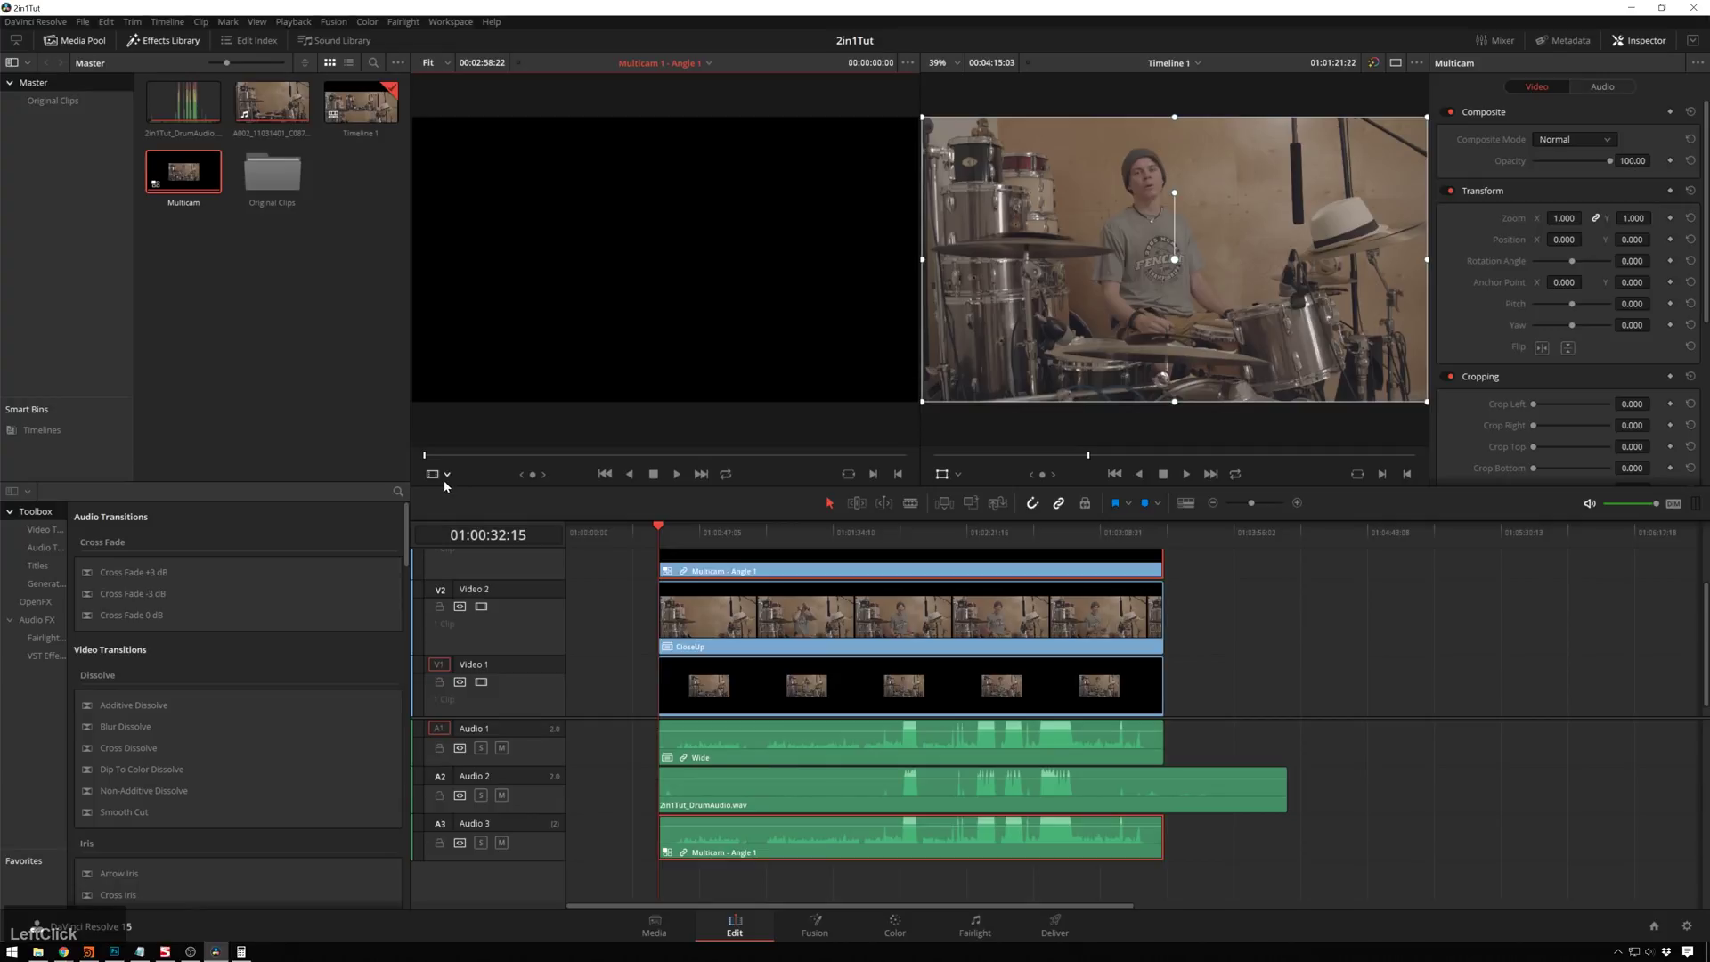
{"action": "left_click", "coordinate": [436, 474]}
{"action": "left_click", "coordinate": [468, 547]}
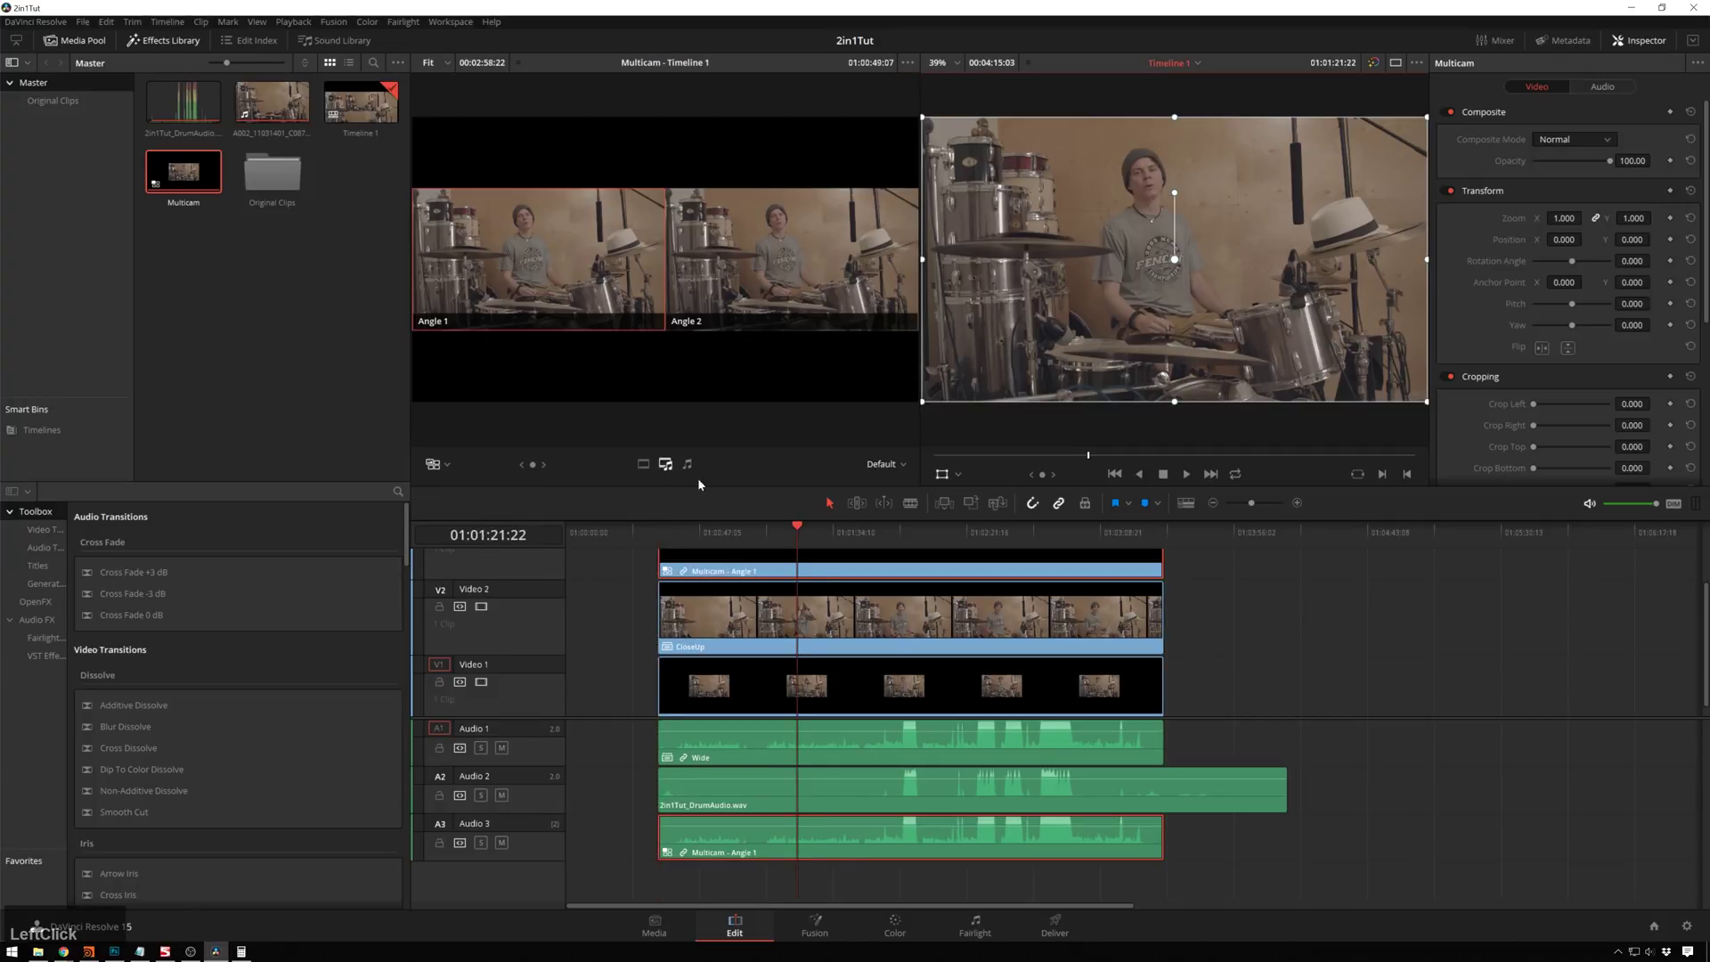
Delete the original clips, flatten unused video tracks so Multicam sits on Video 1, and raise the audio.
{"action": "left_click", "coordinate": [1211, 700]}
{"action": "left_click_drag", "start_coordinate": [1208, 756], "coordinate": [936, 603]}
{"action": "key", "text": "BackSpace"}
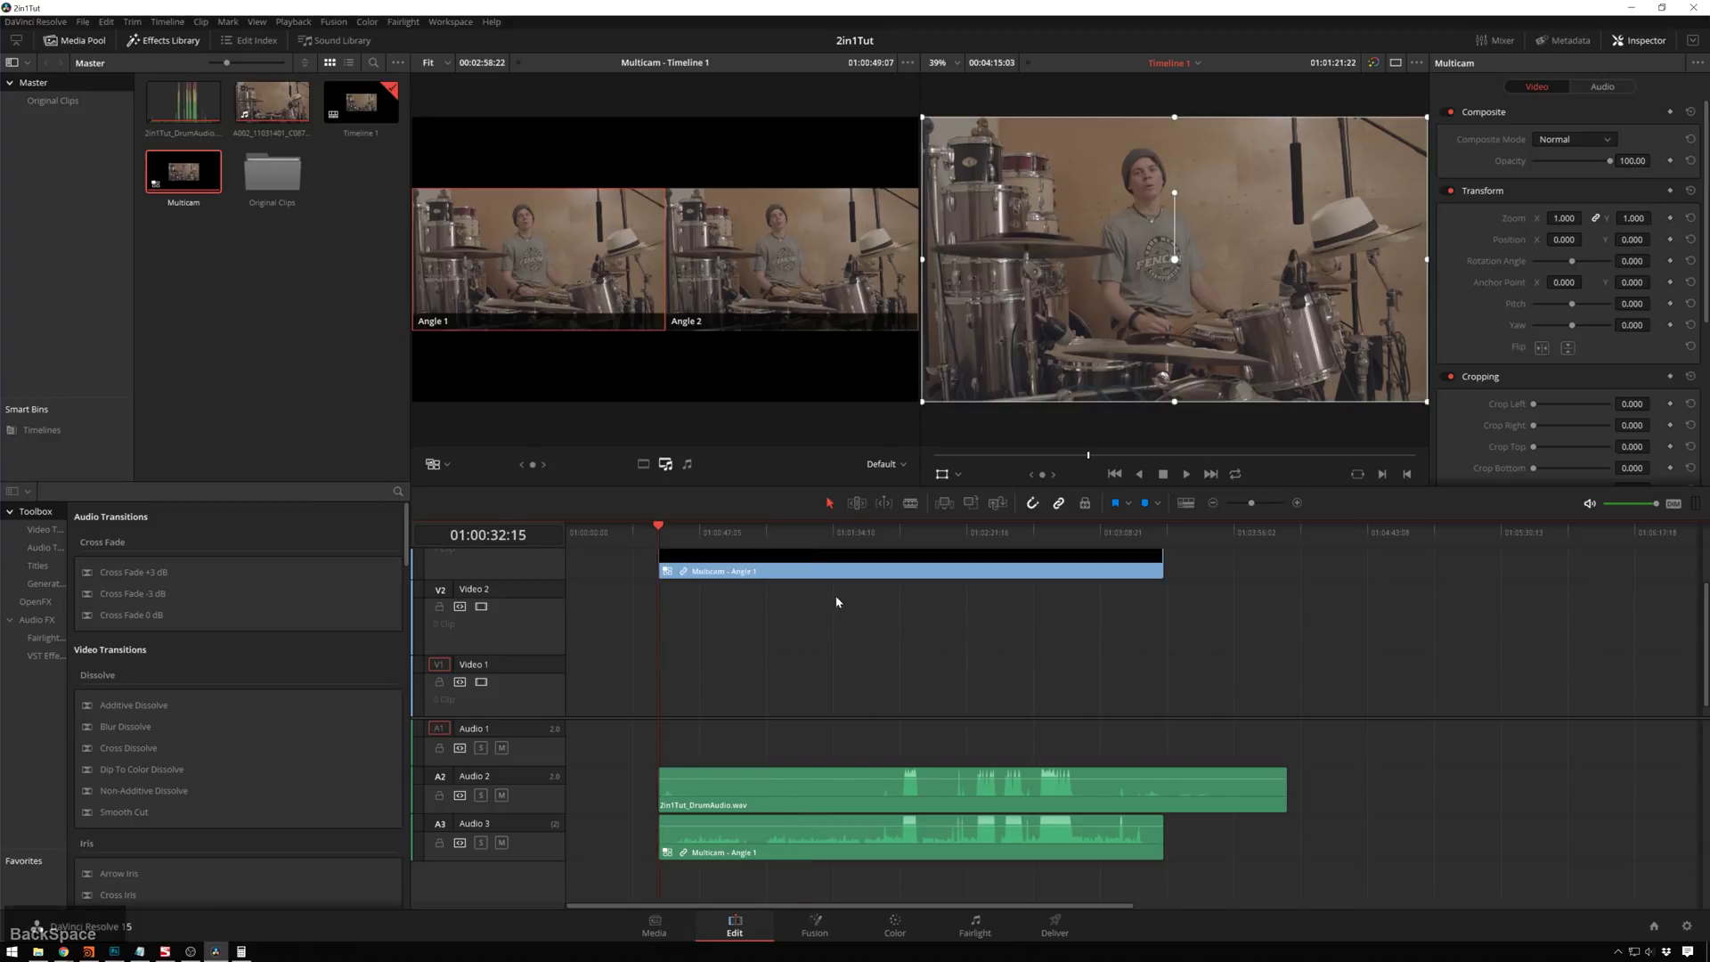
{"action": "left_click", "coordinate": [167, 21]}
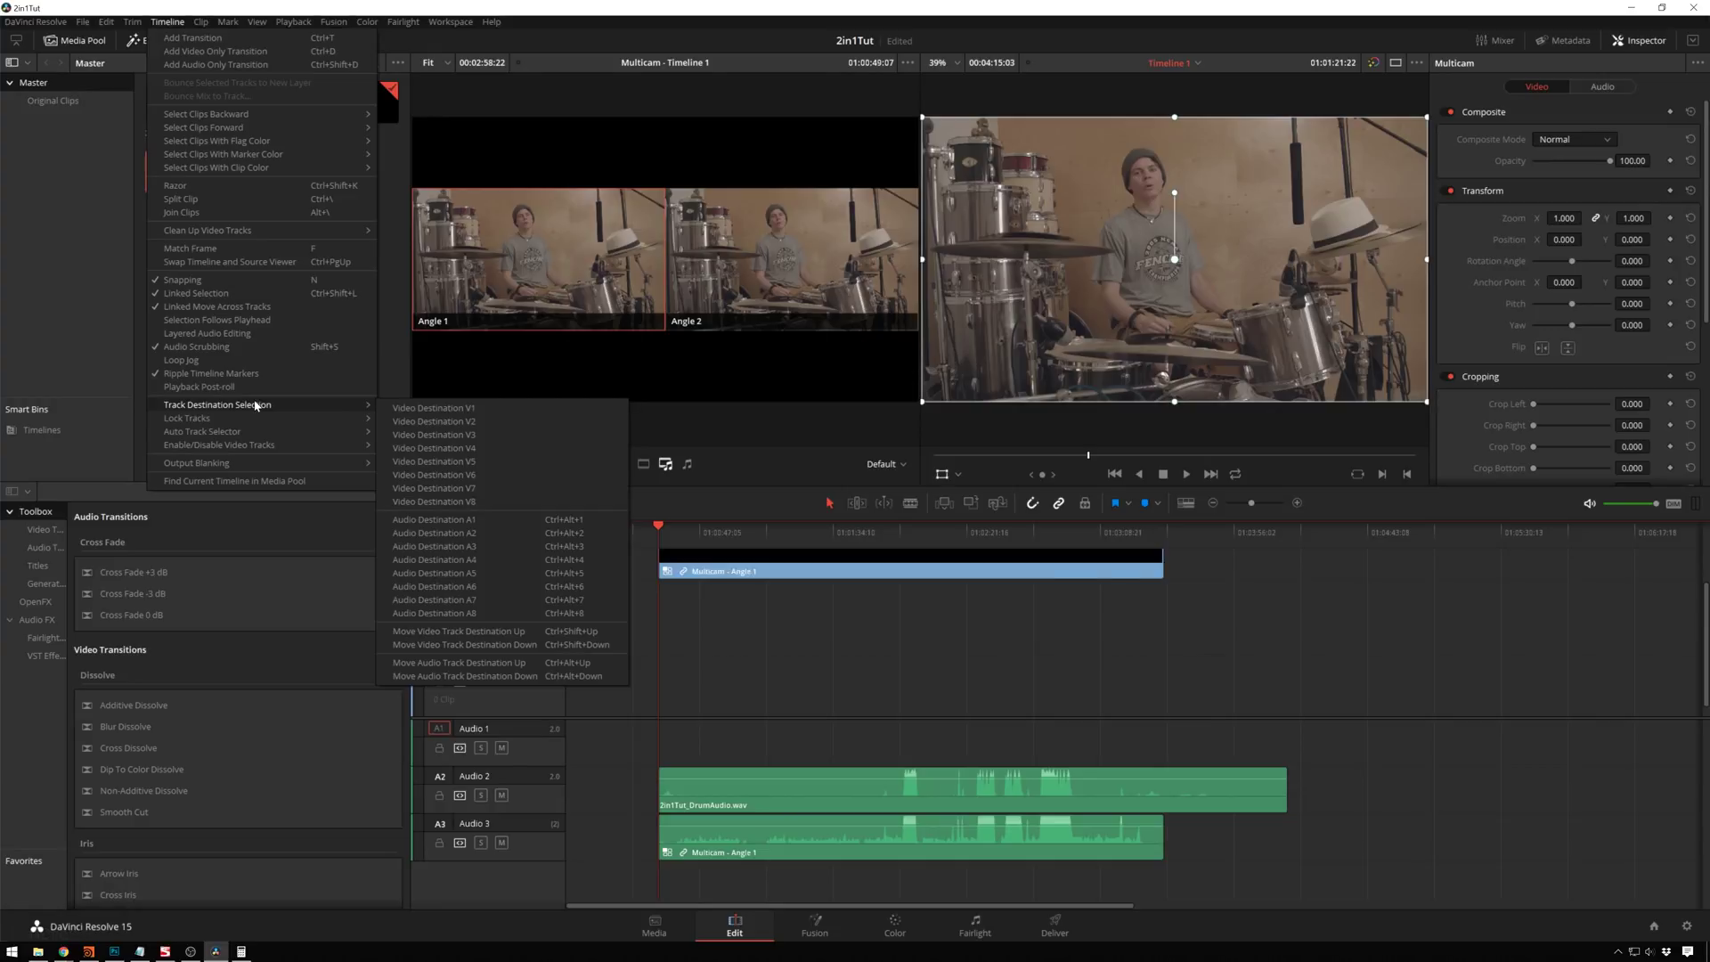
{"action": "mouse_move", "coordinate": [261, 232]}
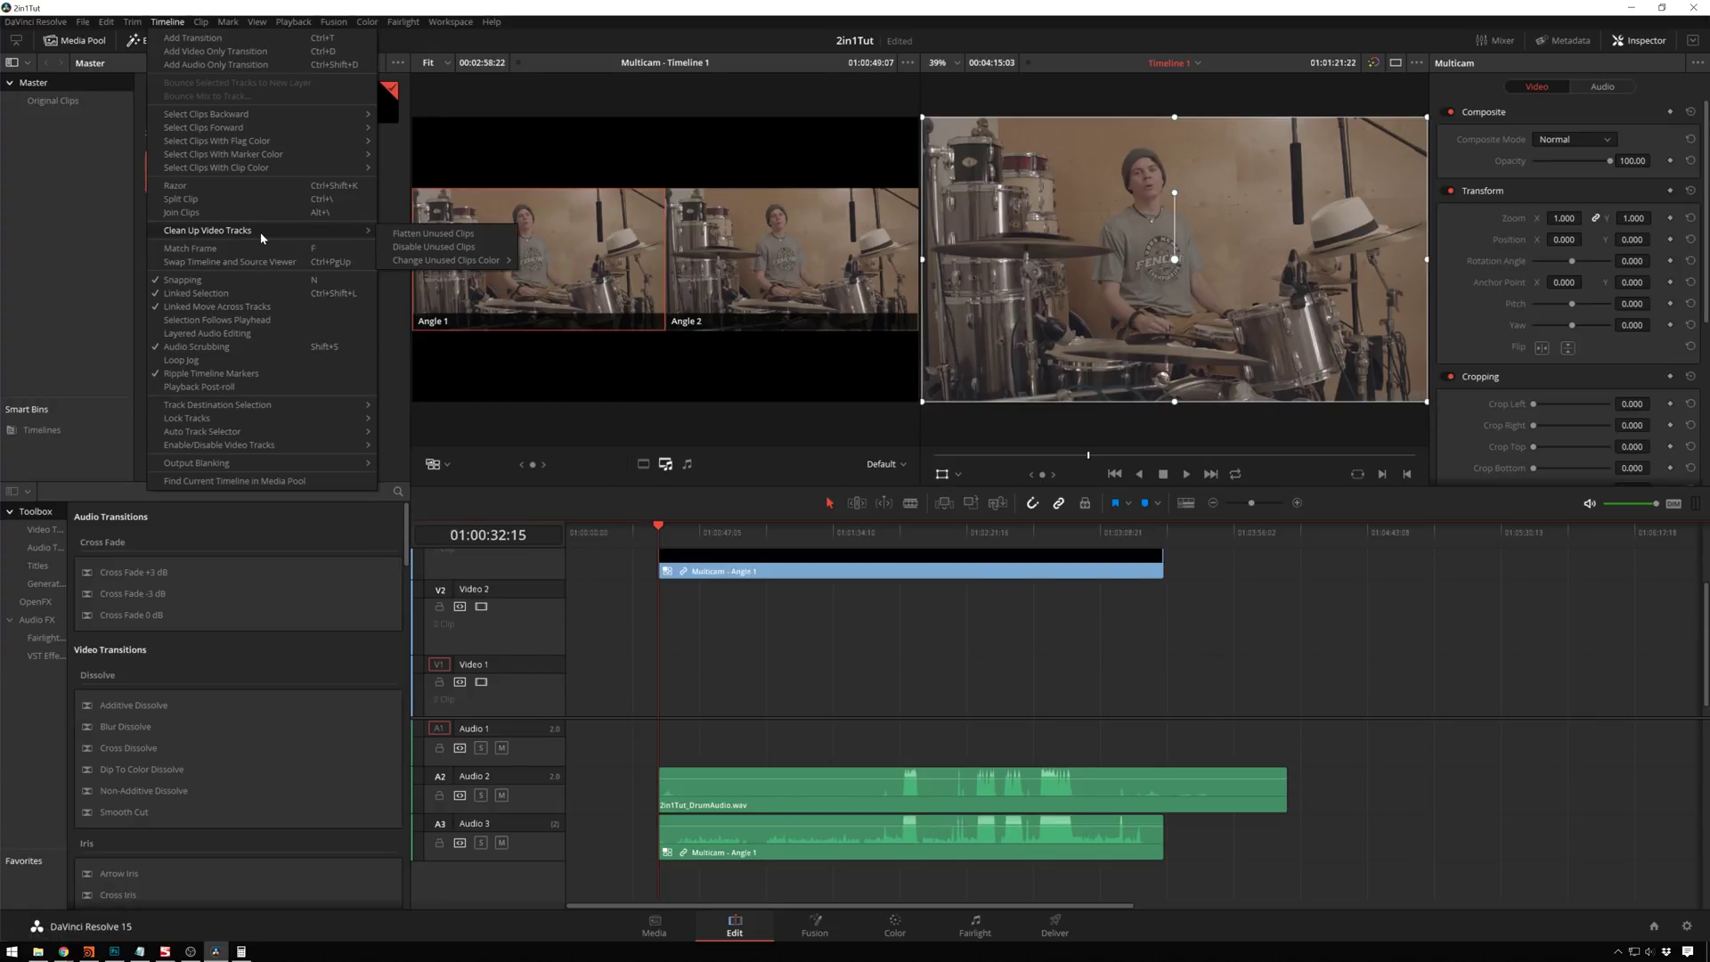
{"action": "left_click", "coordinate": [490, 234]}
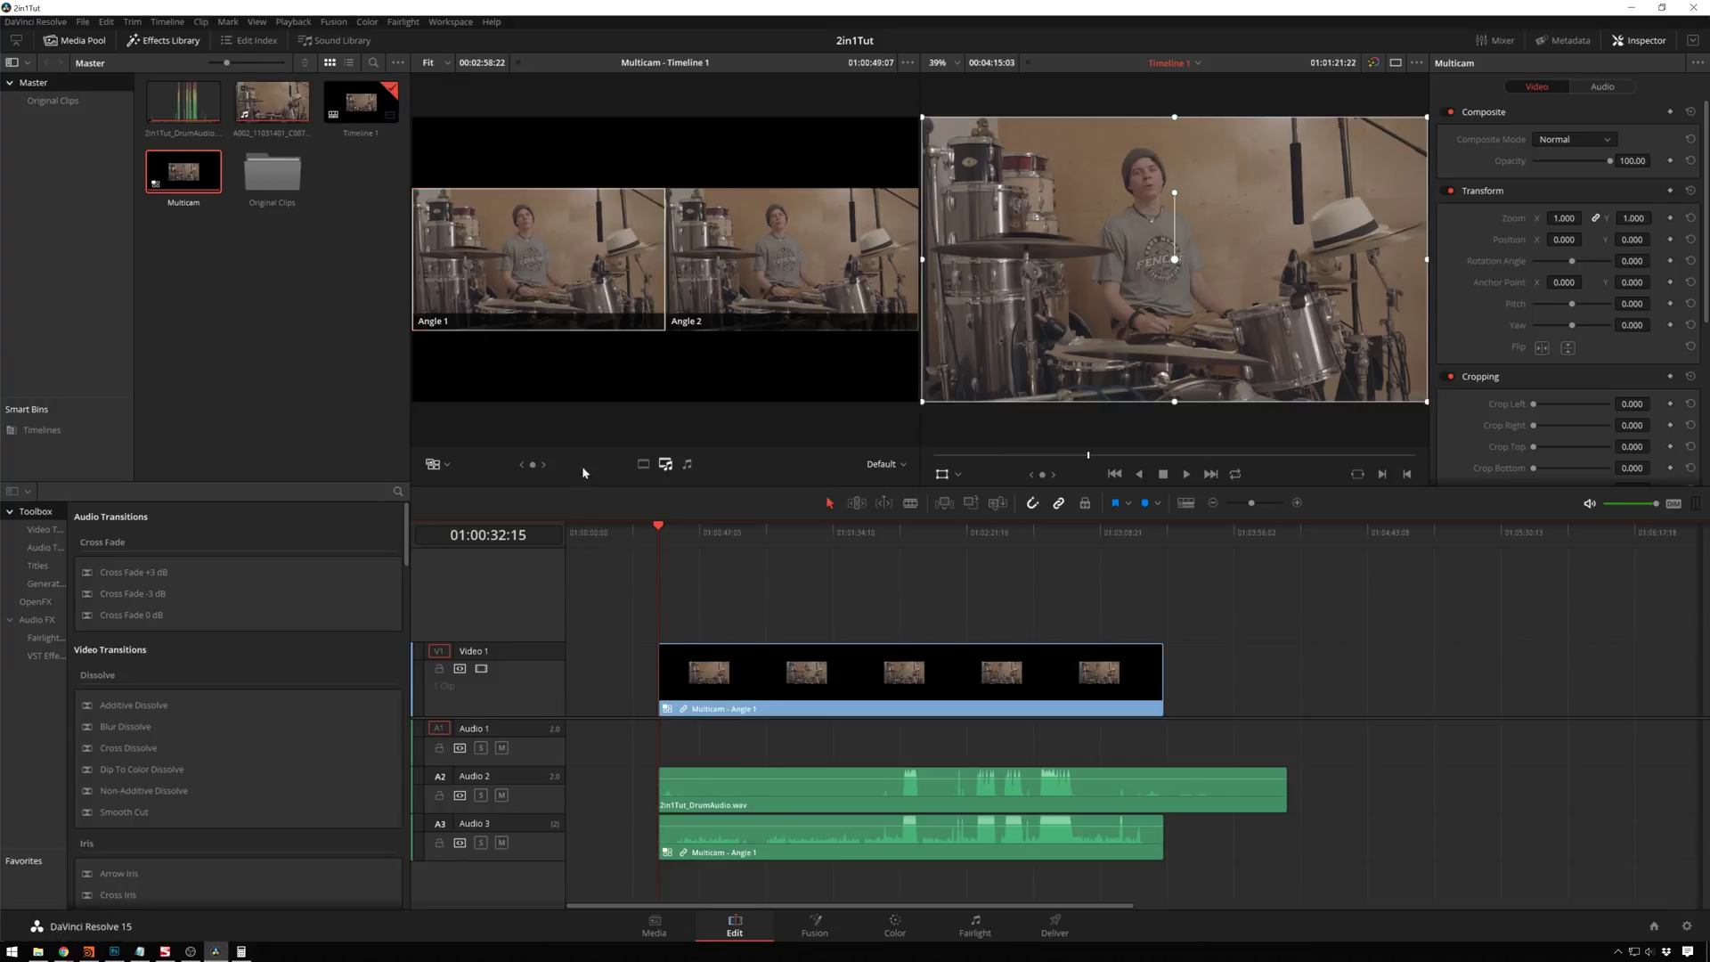
{"action": "left_click_drag", "start_coordinate": [926, 864], "coordinate": [799, 740]}
Select the Multicam clip with its audio and play from around 01:00:59.
{"action": "left_click", "coordinate": [842, 844]}
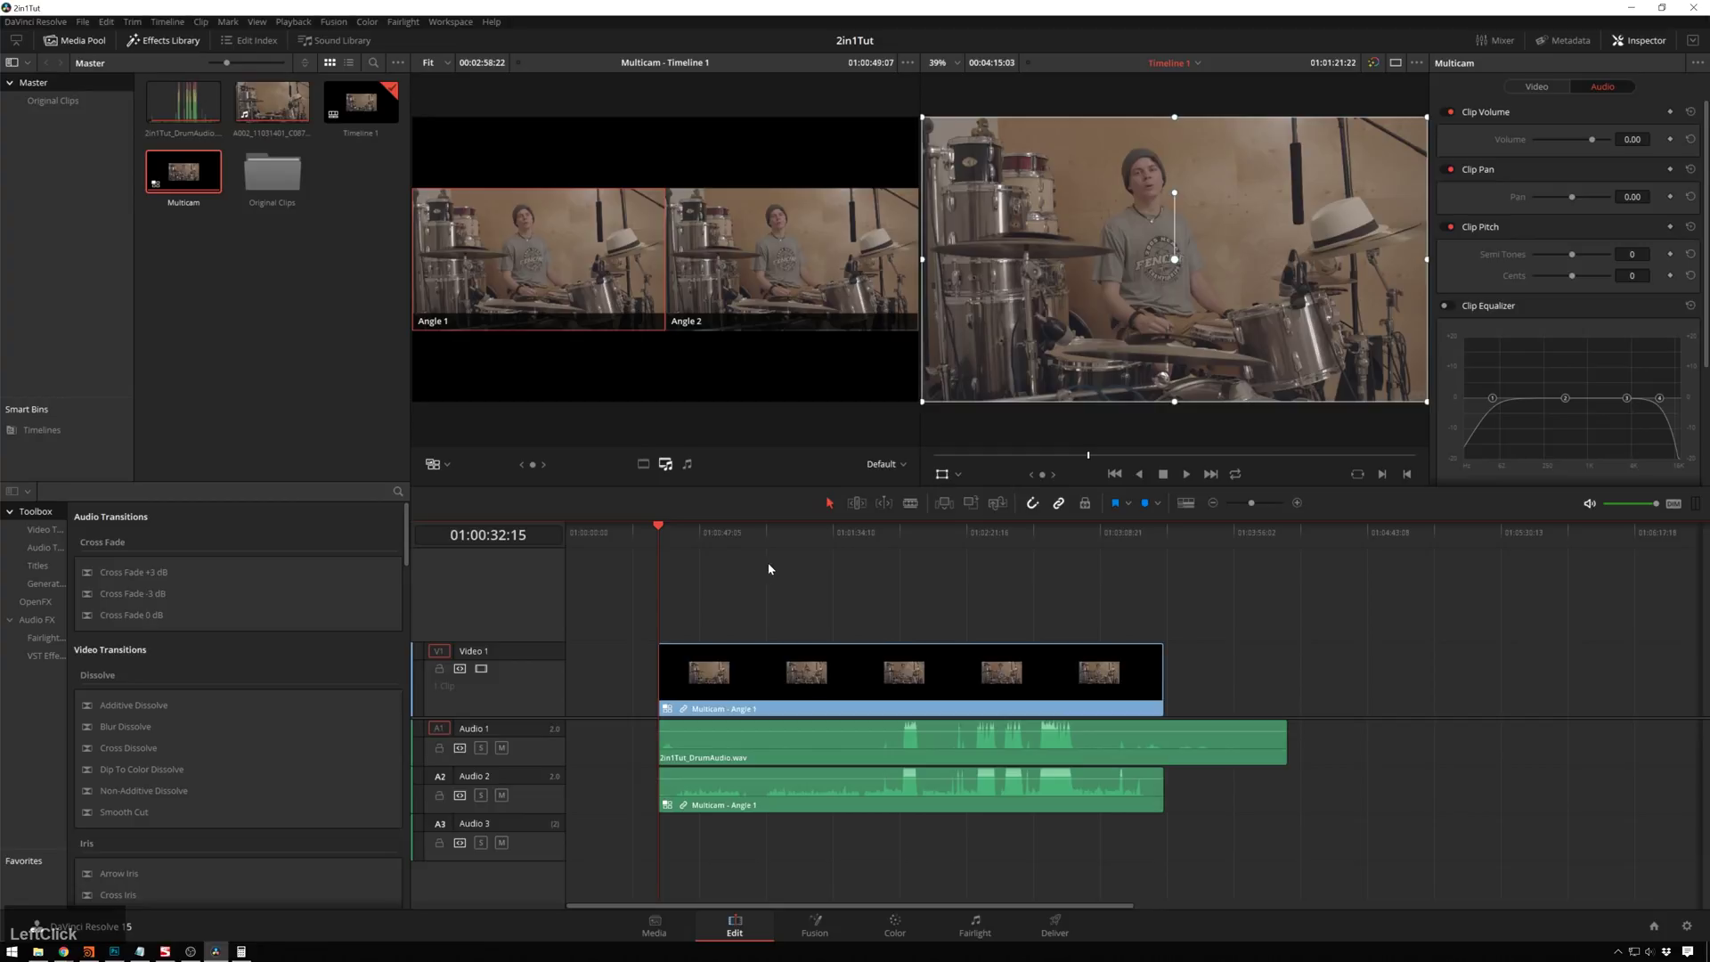
{"action": "left_click", "coordinate": [732, 537]}
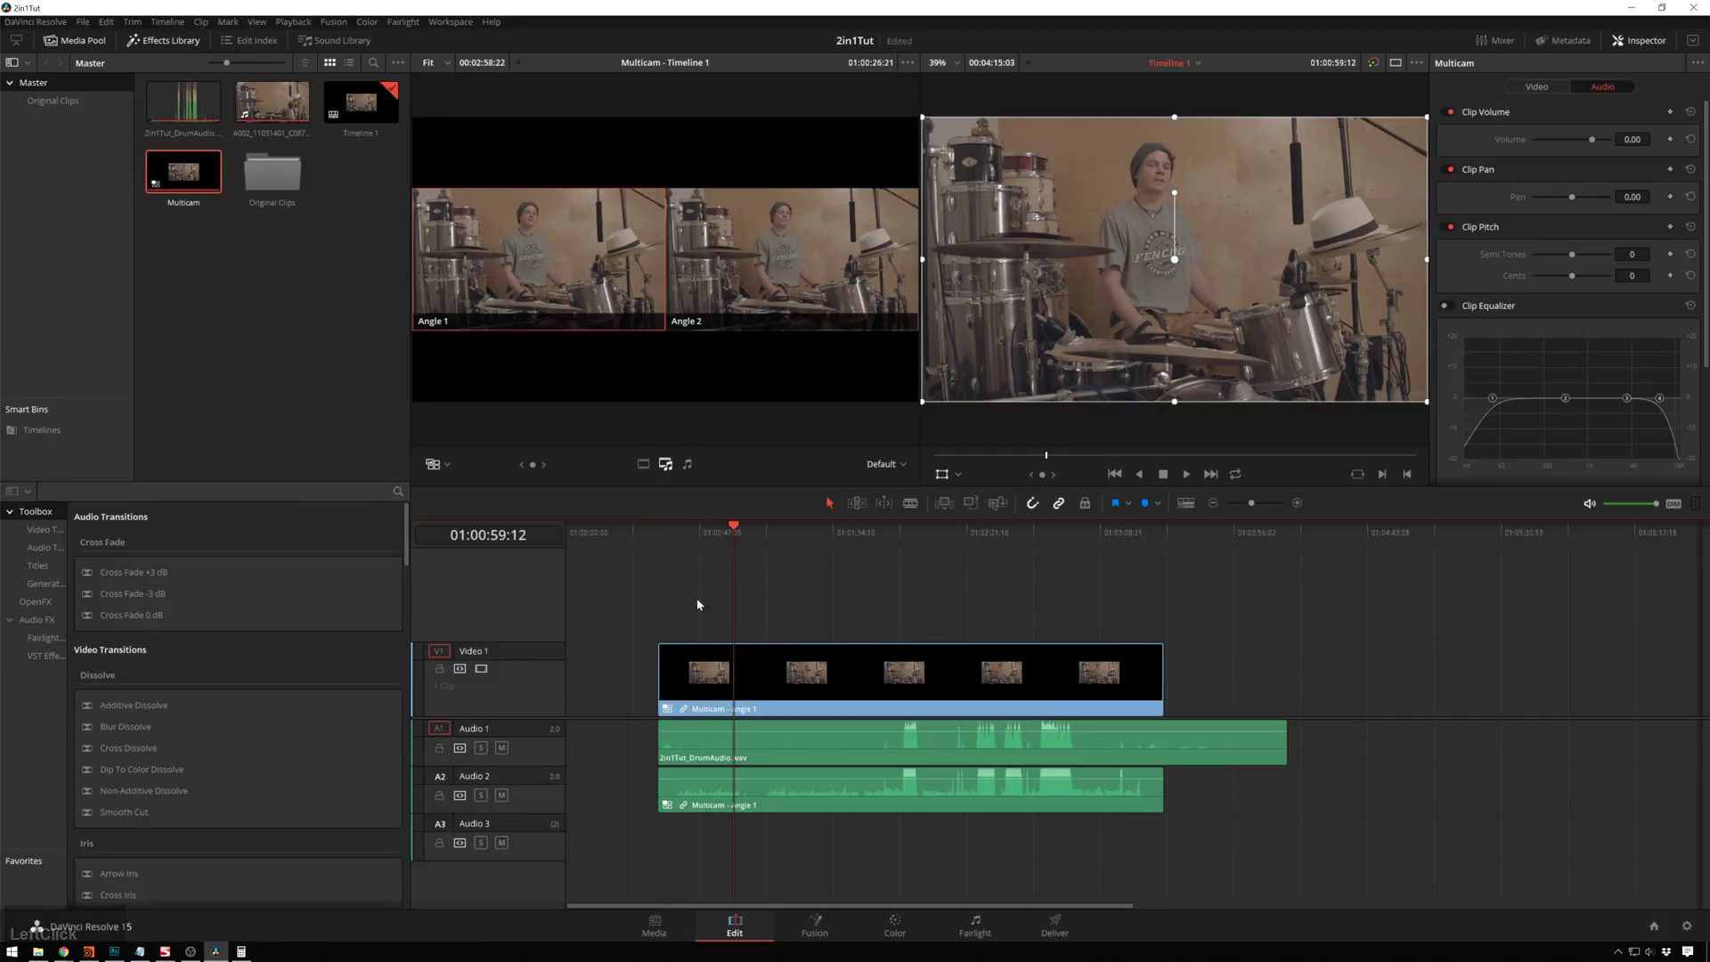
{"action": "scroll", "coordinate": [815, 788], "scroll_direction": "up", "scroll_amount": 3, "text": "alt"}
{"action": "left_click", "coordinate": [970, 820]}
{"action": "left_click", "coordinate": [842, 795]}
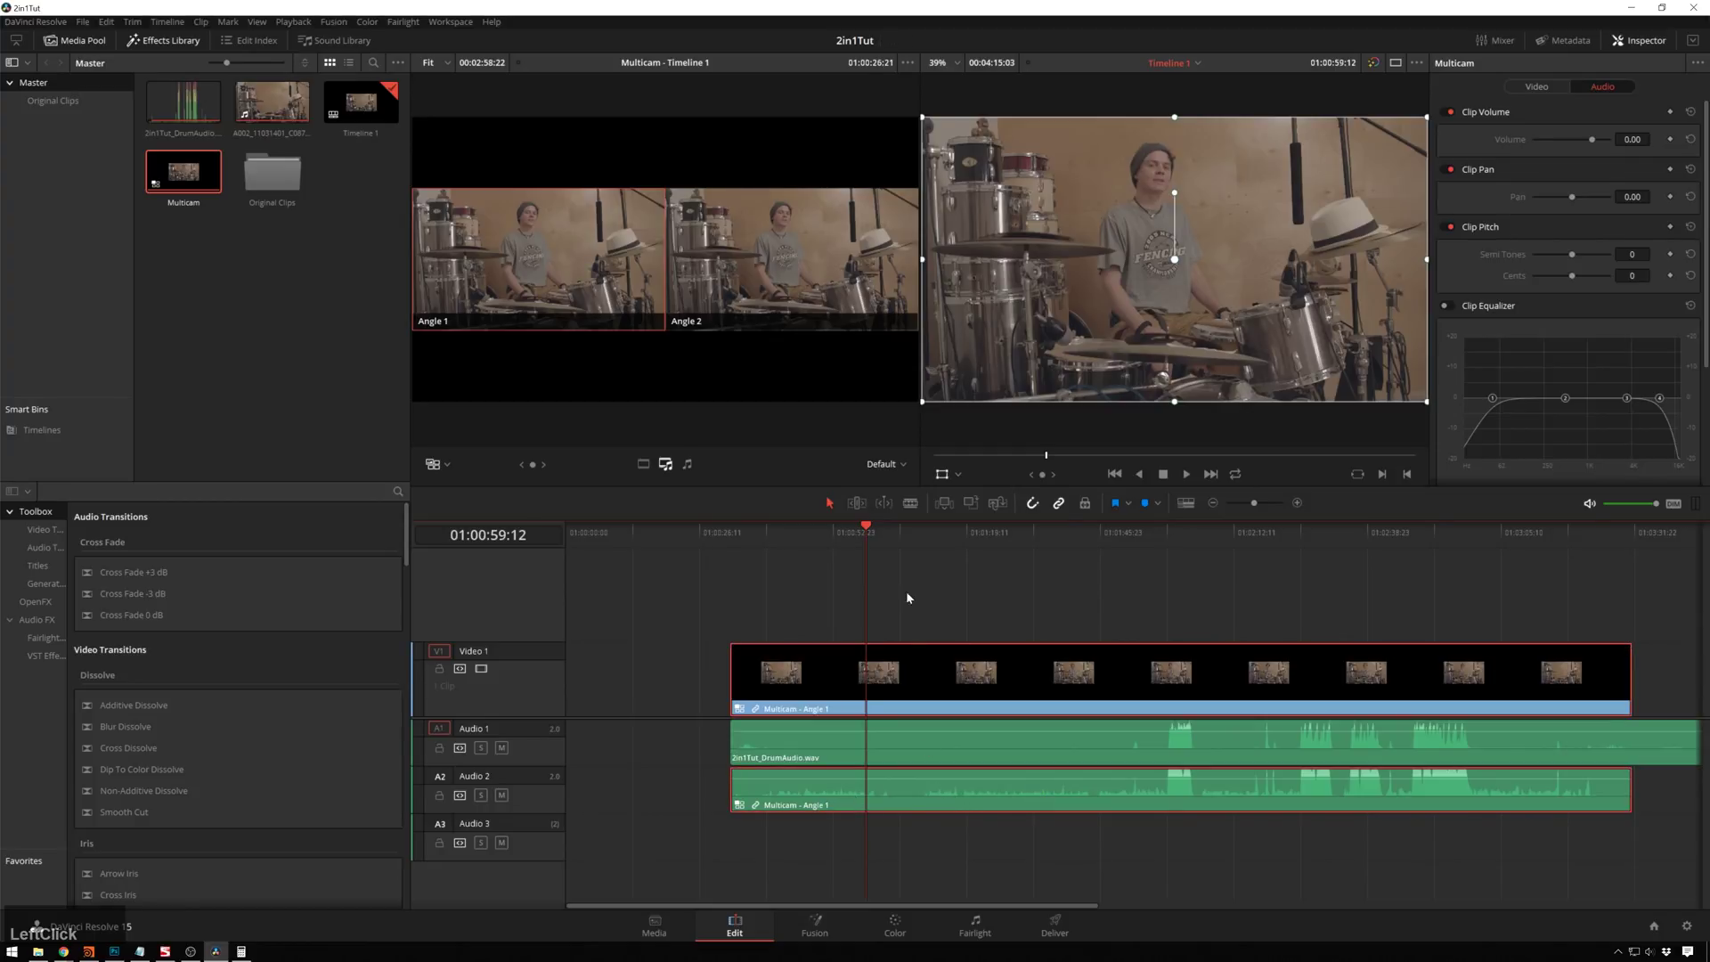
{"action": "left_click_drag", "start_coordinate": [744, 534], "coordinate": [925, 553]}
{"action": "key", "text": "space"}
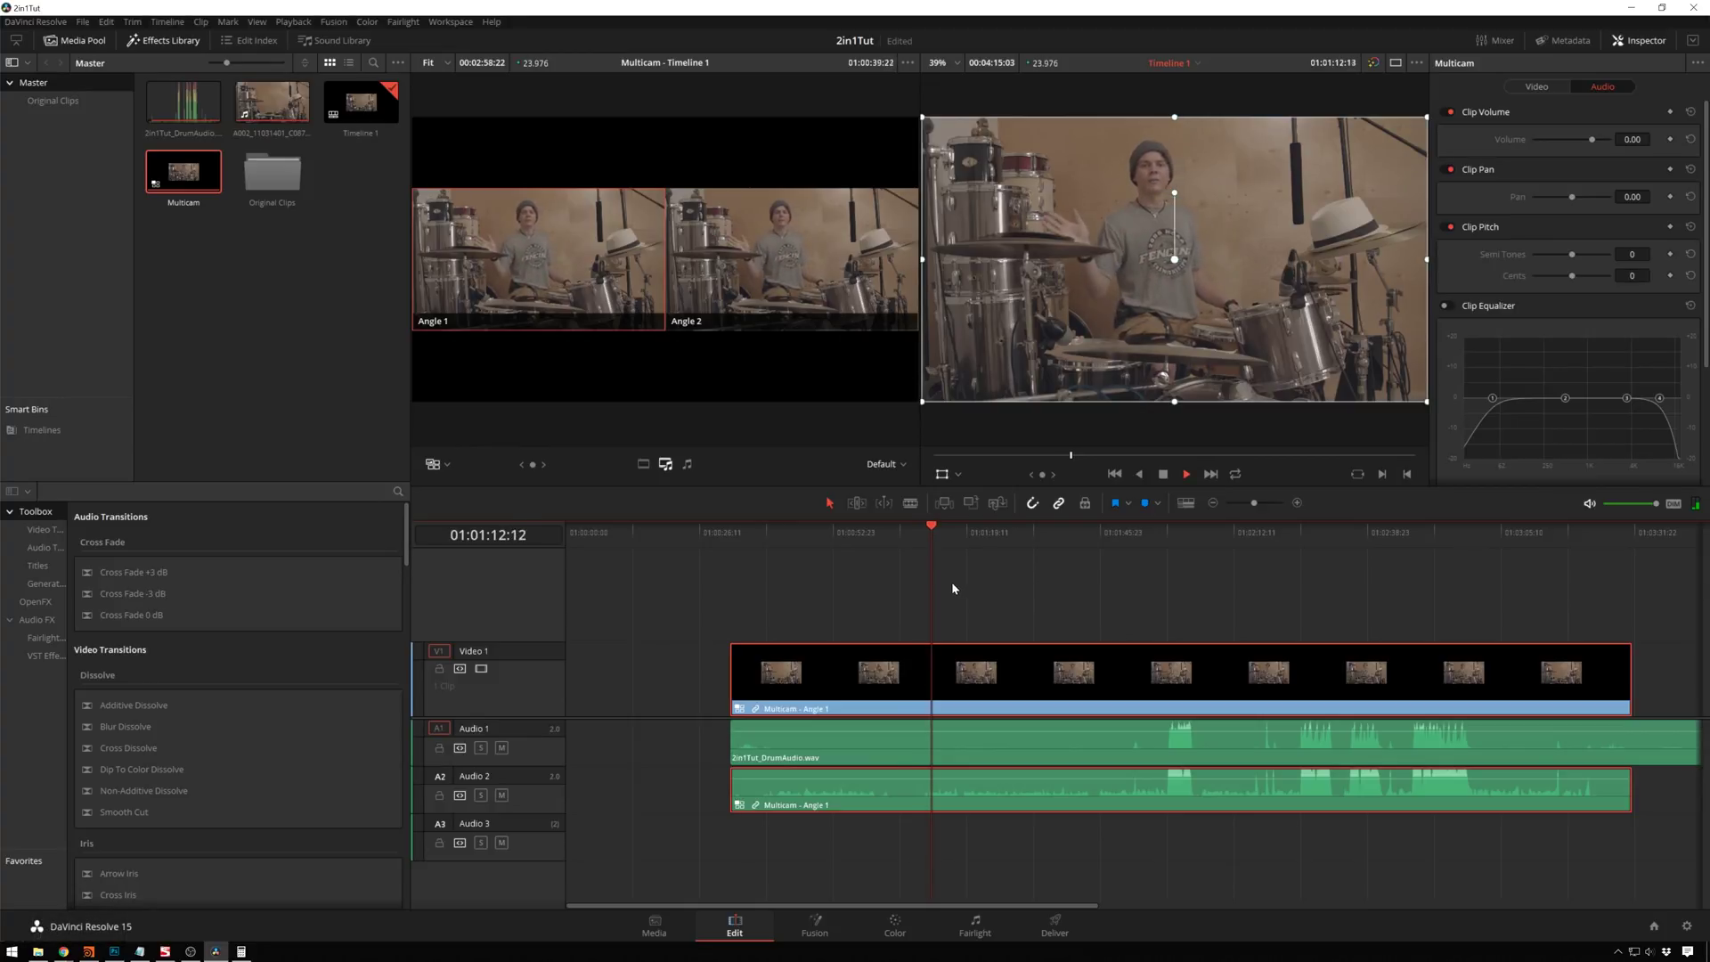
Mute the drum audio, cut to Angle 2 near 01:01:16 then back to Angle 1, and mute Audio 3.
{"action": "left_click", "coordinate": [502, 748]}
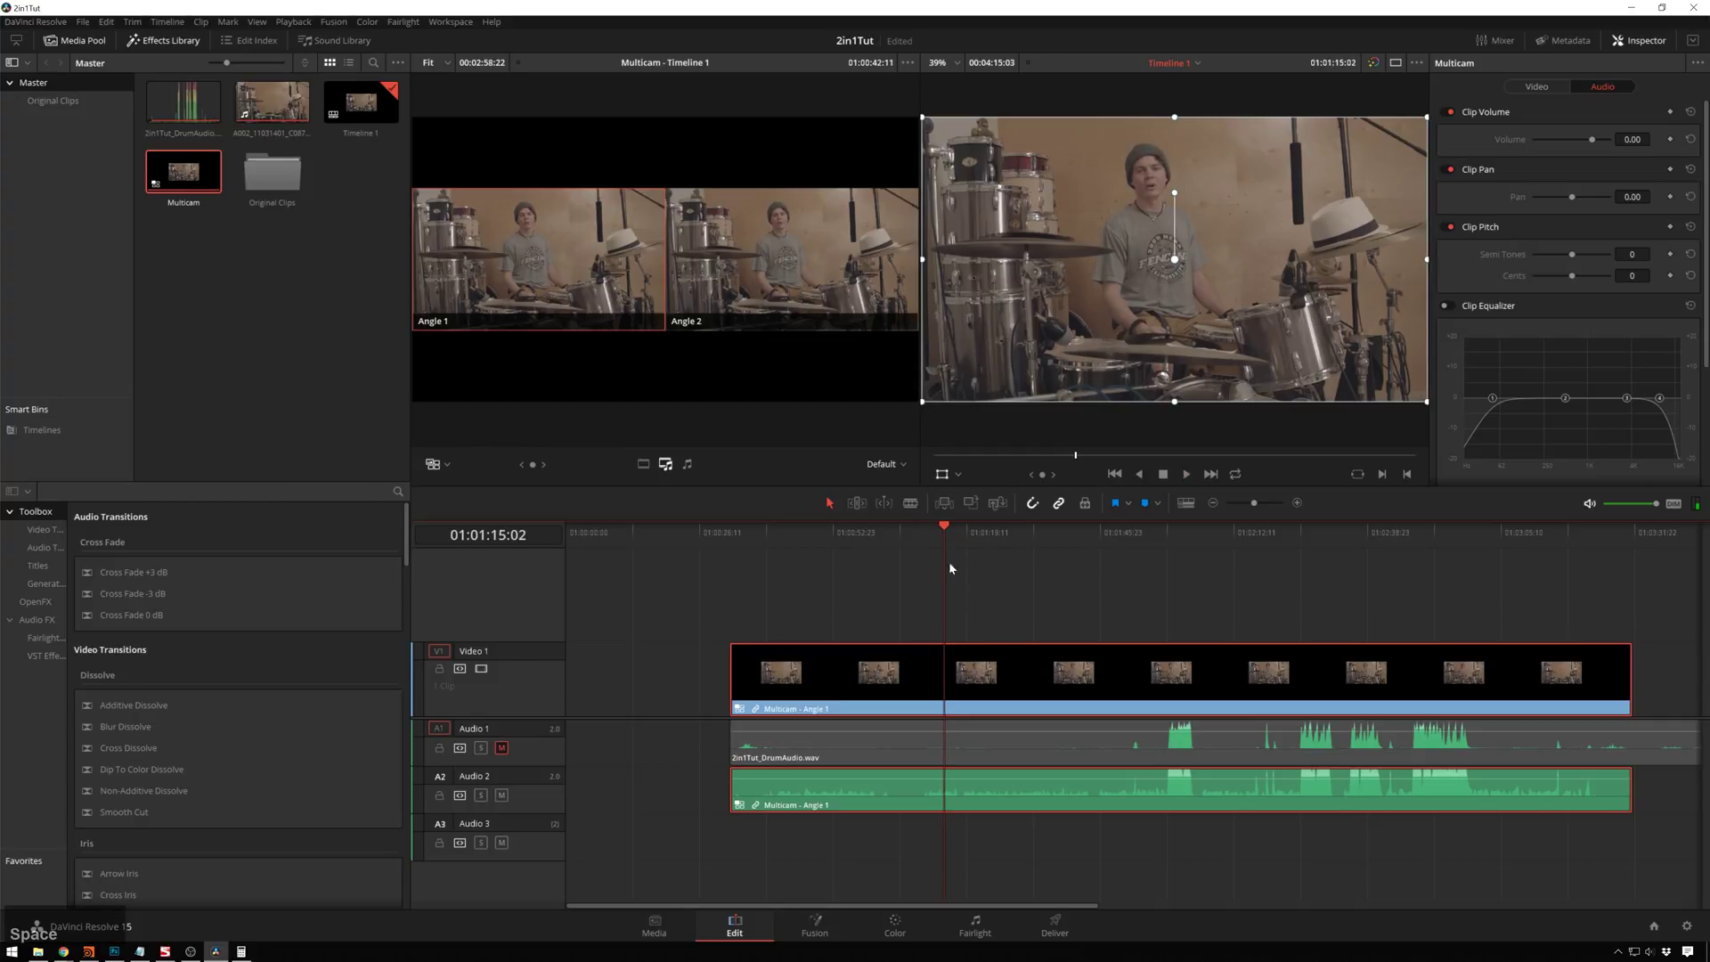
{"action": "left_click", "coordinate": [764, 285]}
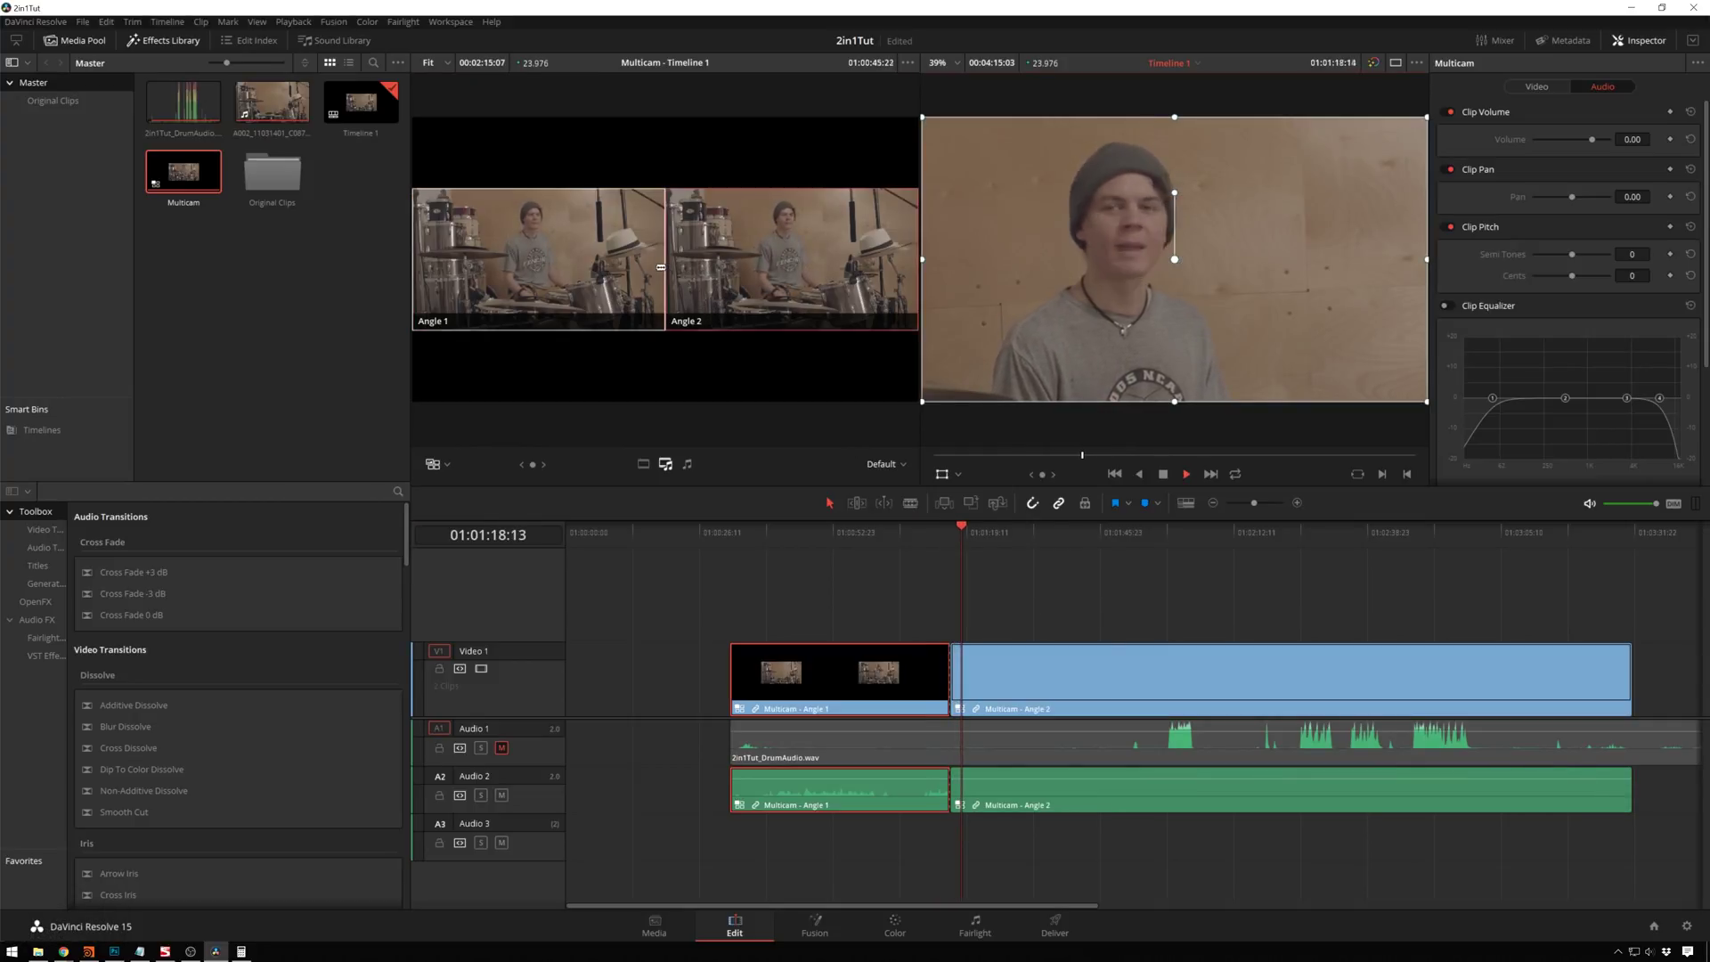
{"action": "left_click", "coordinate": [553, 244]}
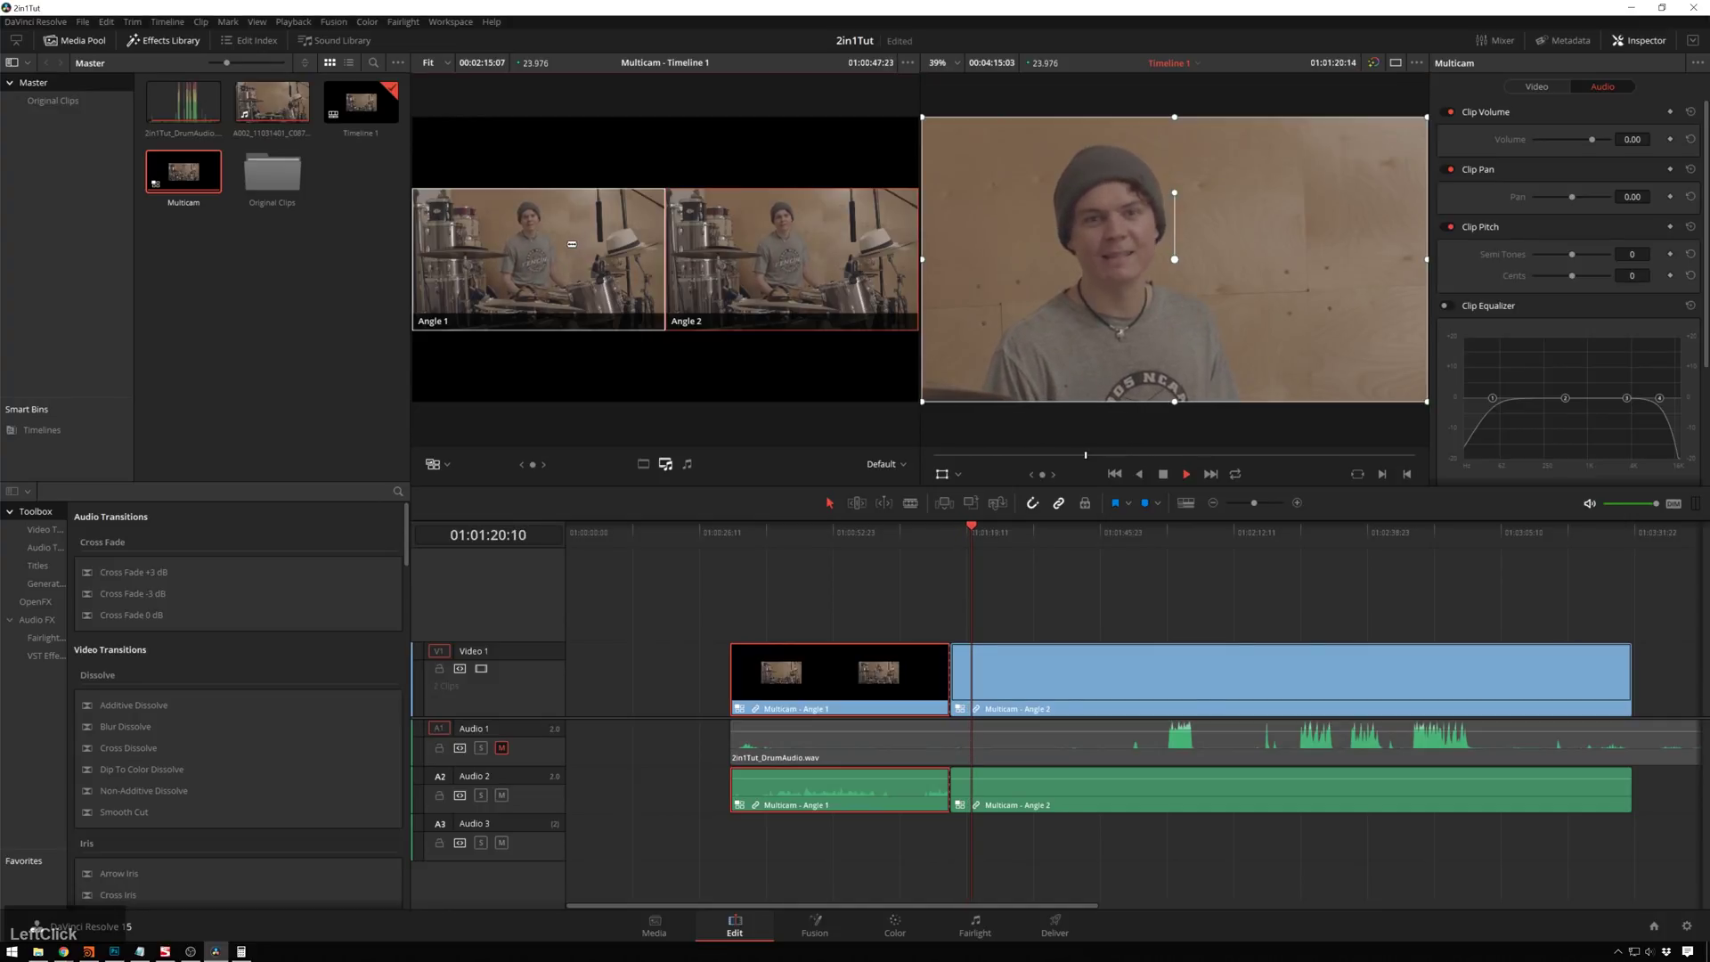
{"action": "mouse_move", "coordinate": [975, 554]}
{"action": "left_mouse_down"}
{"action": "mouse_move", "coordinate": [946, 542]}
{"action": "mouse_move", "coordinate": [942, 558]}
{"action": "left_mouse_up"}
{"action": "left_click", "coordinate": [501, 843]}
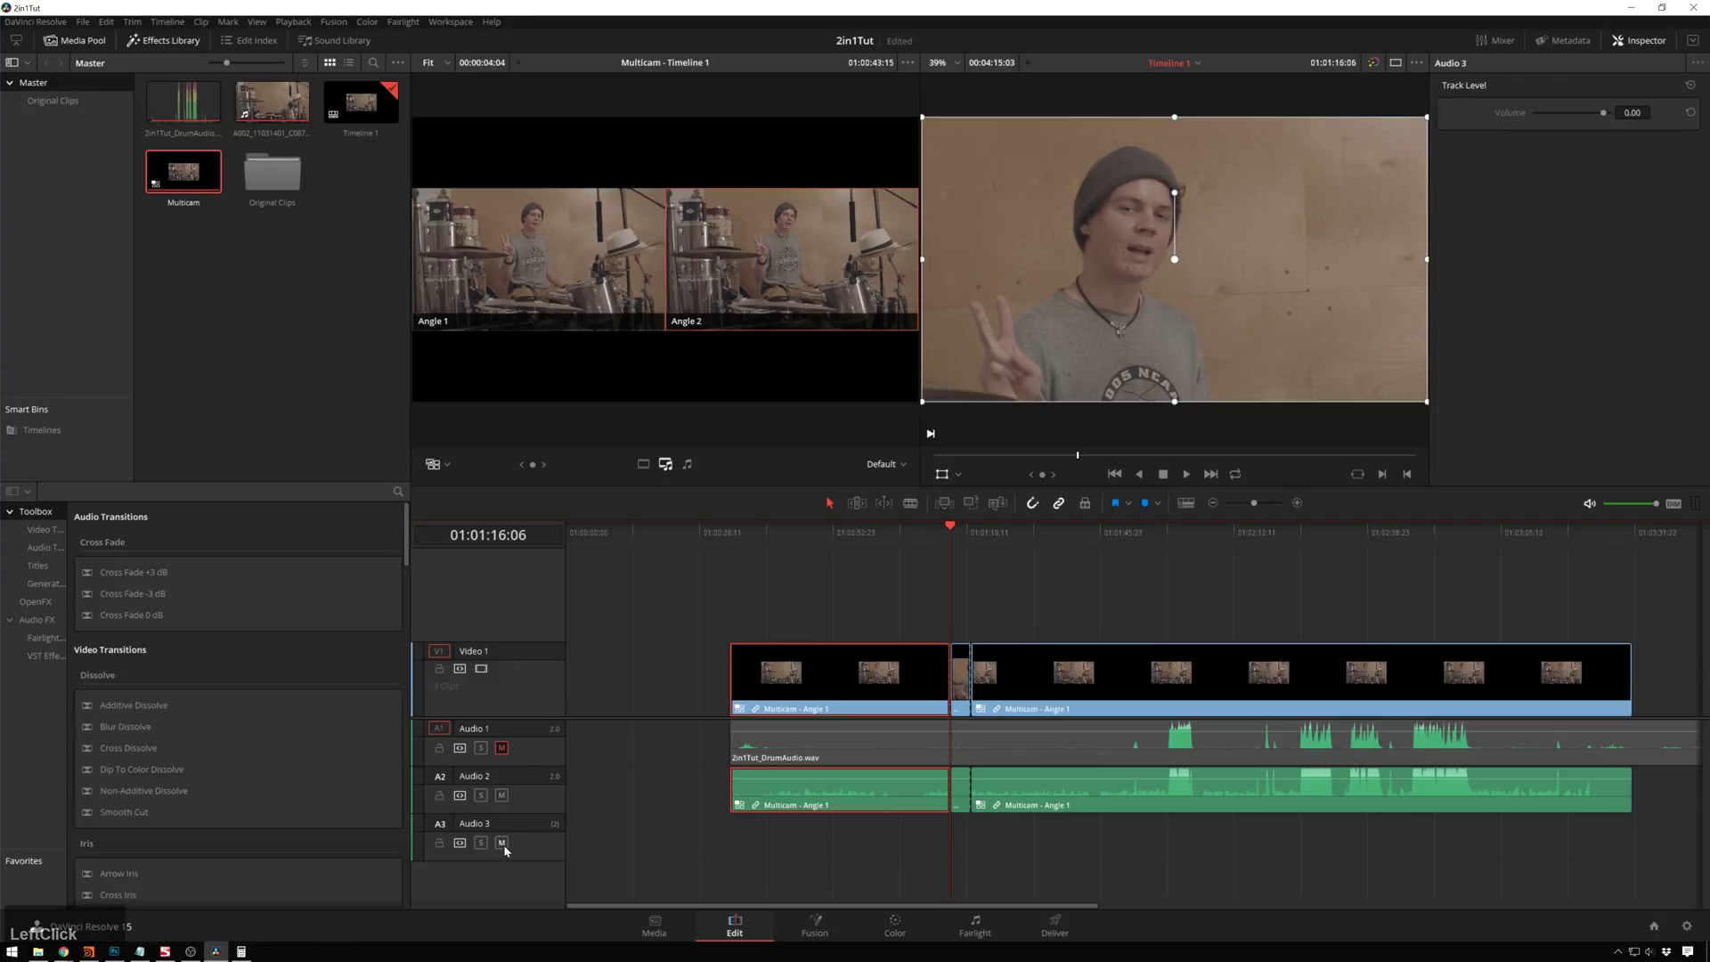
Mute Audio 2, then play from 01:01:16:15, cutting to close-up angle 2 and back to wide angle 1.
{"action": "left_click", "coordinate": [951, 527]}
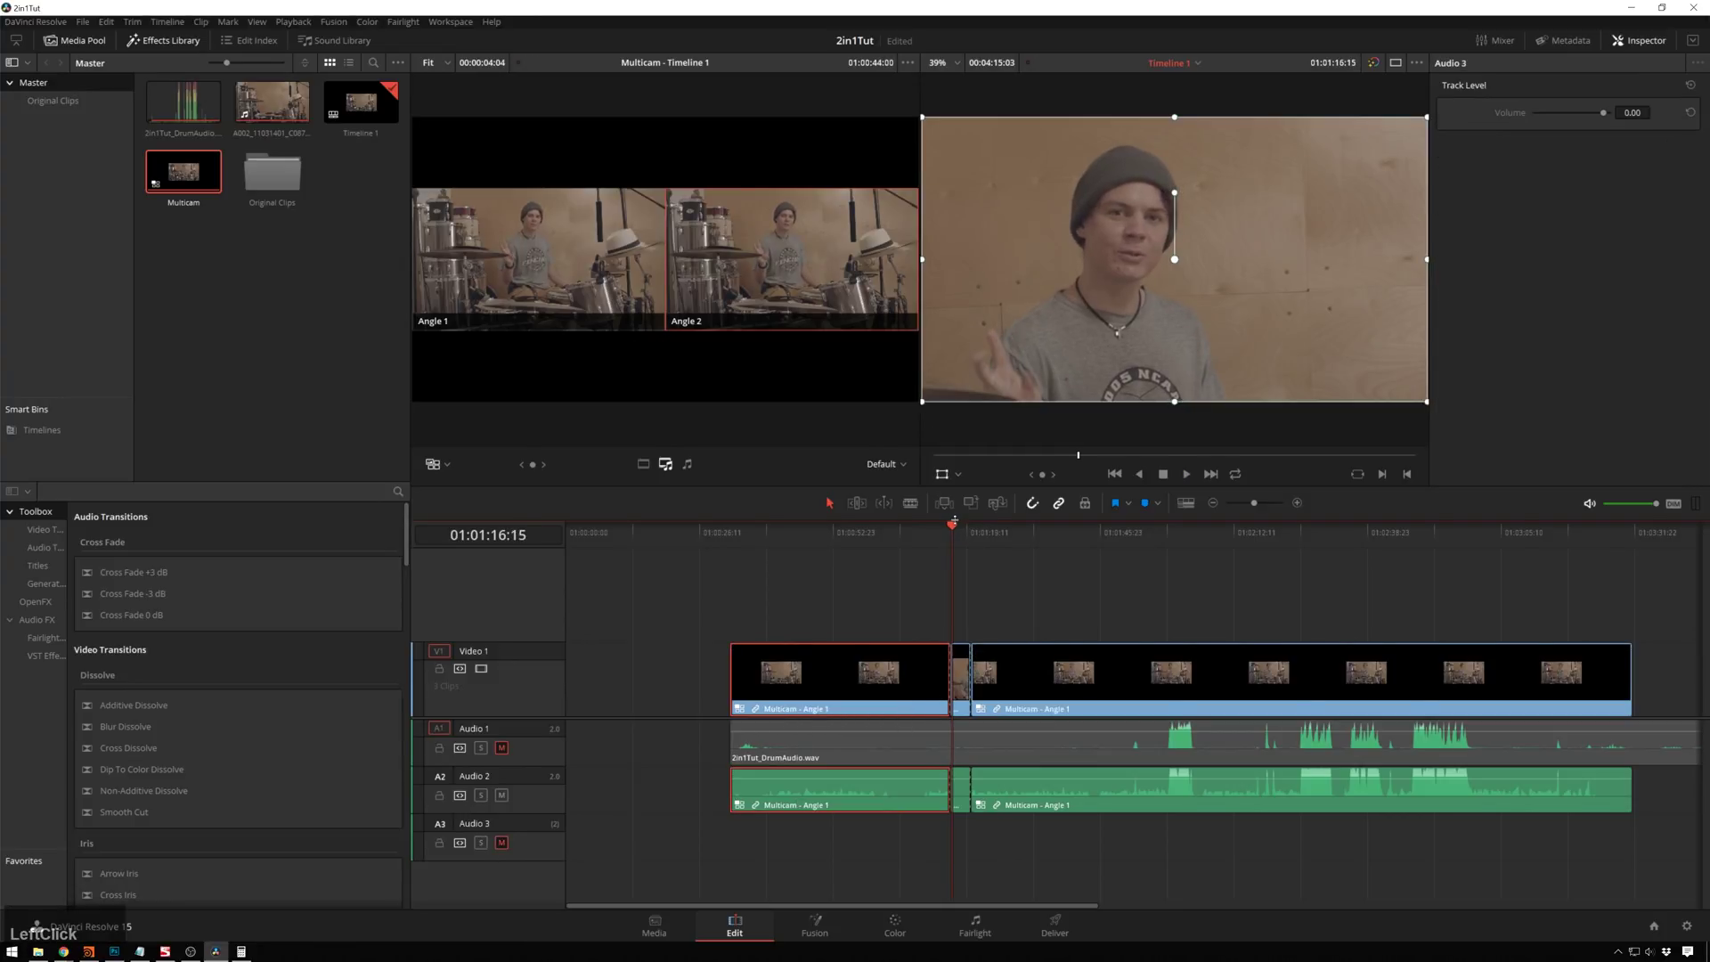
{"action": "key", "text": "space"}
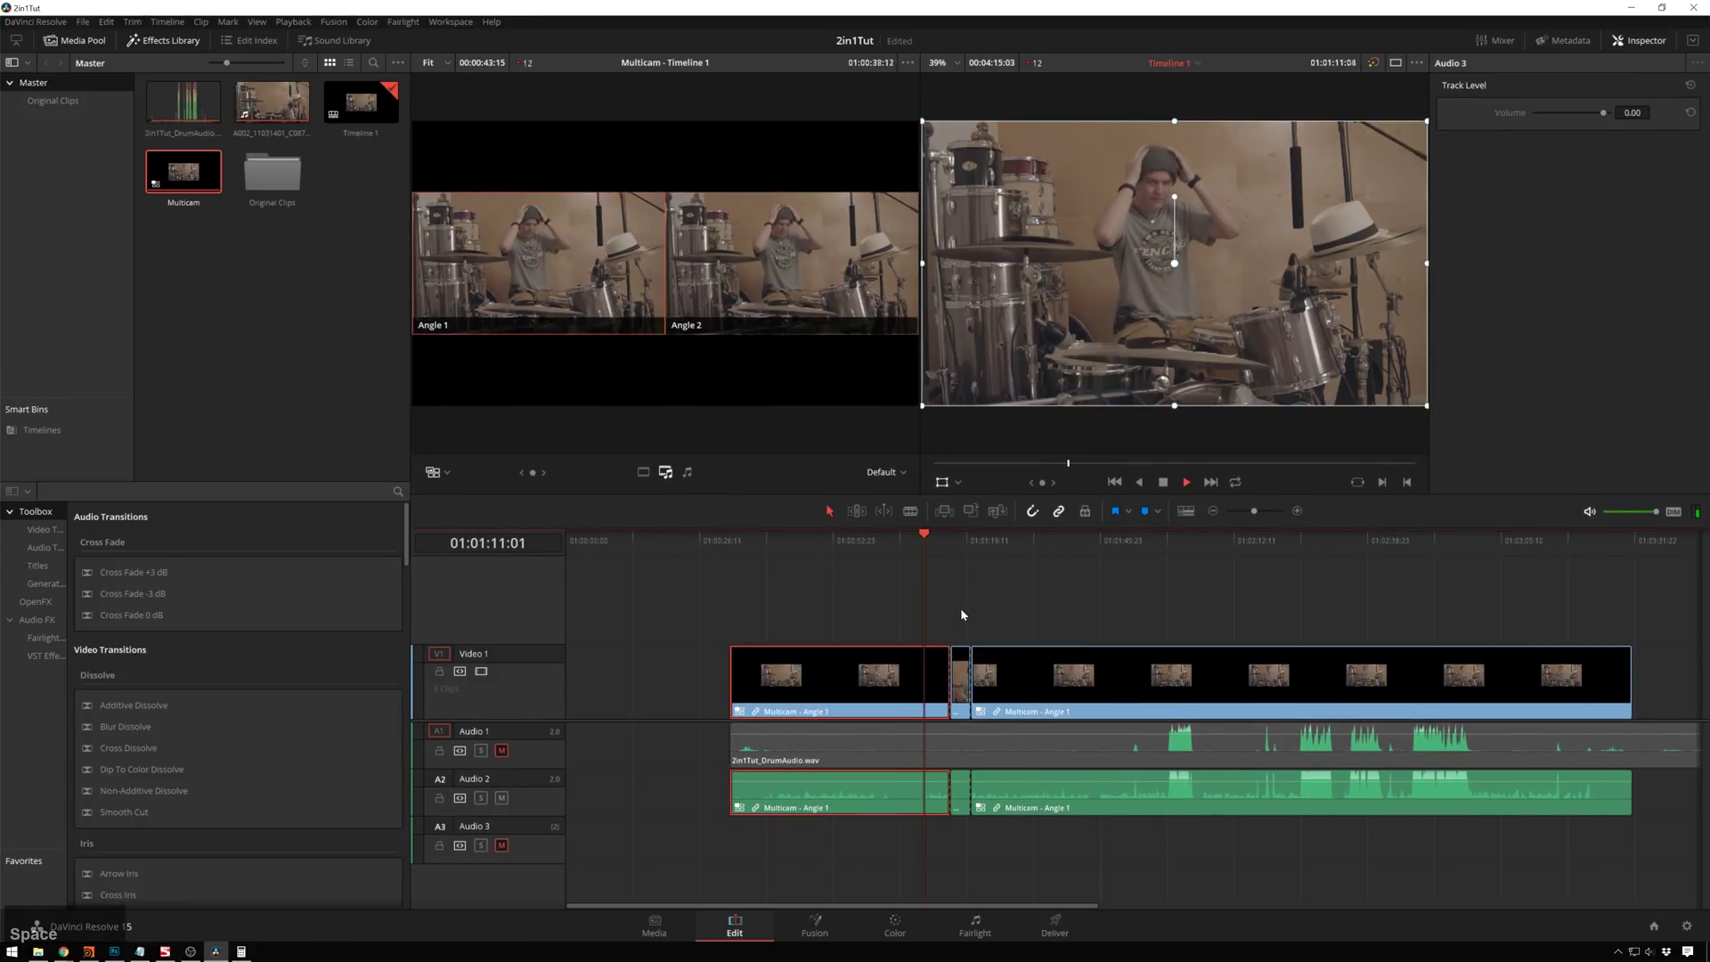
{"action": "left_click", "coordinate": [501, 798]}
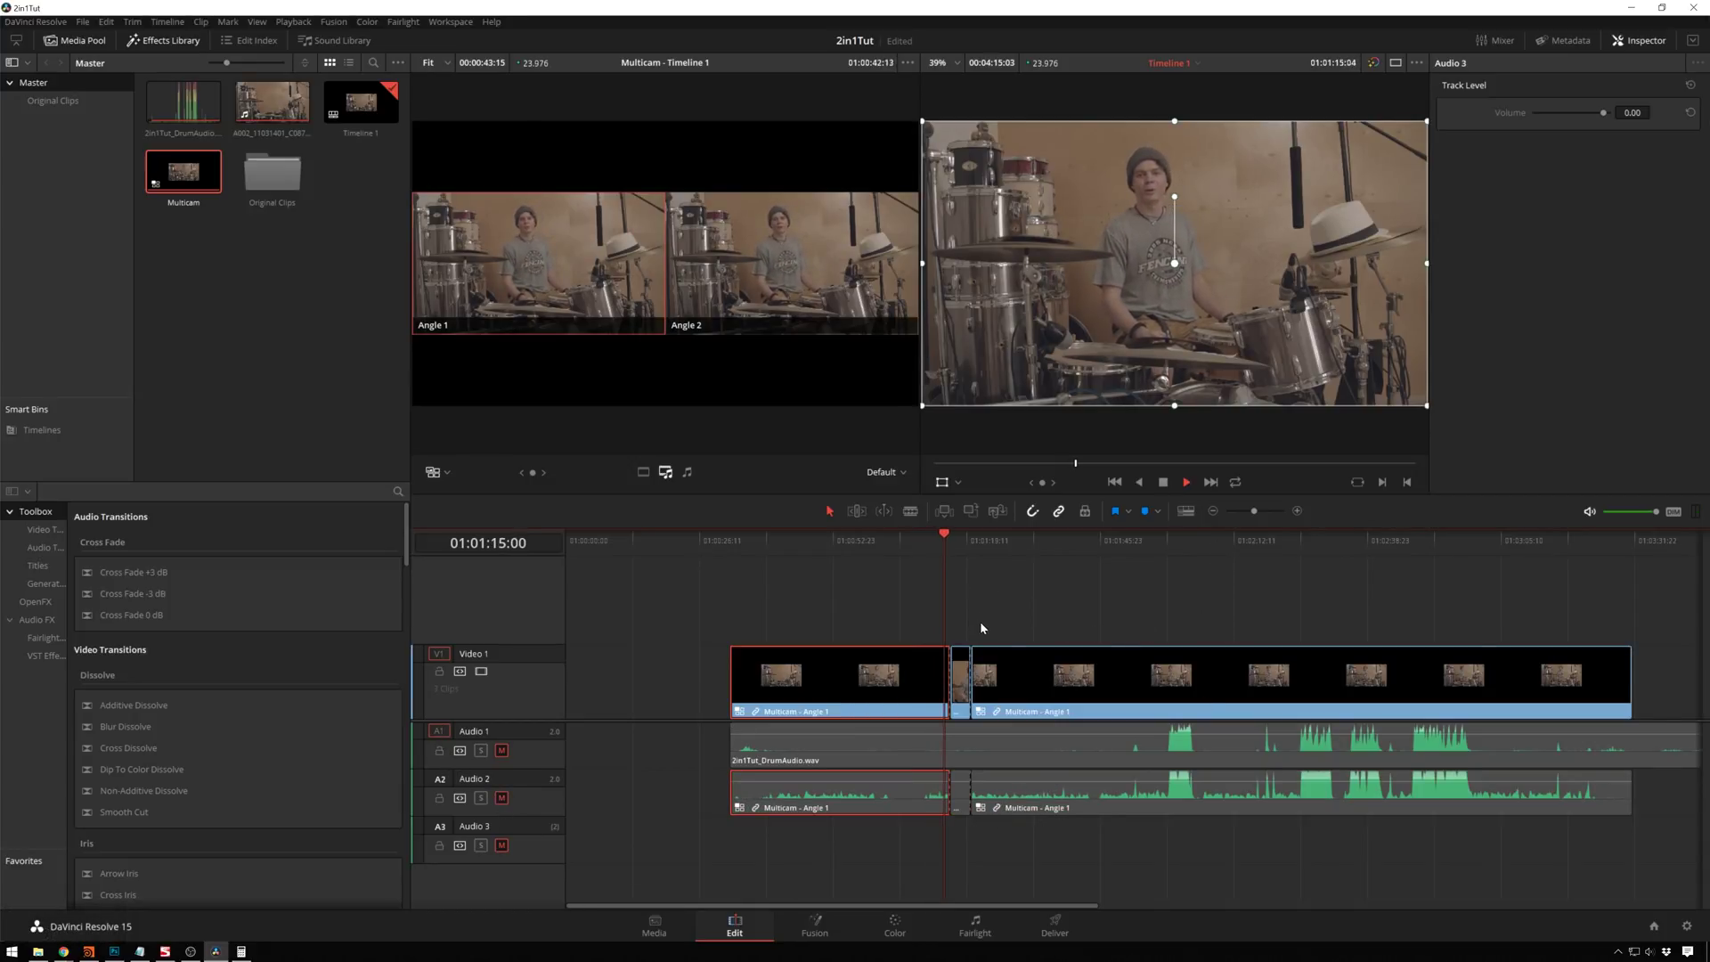
{"action": "key", "text": "2"}
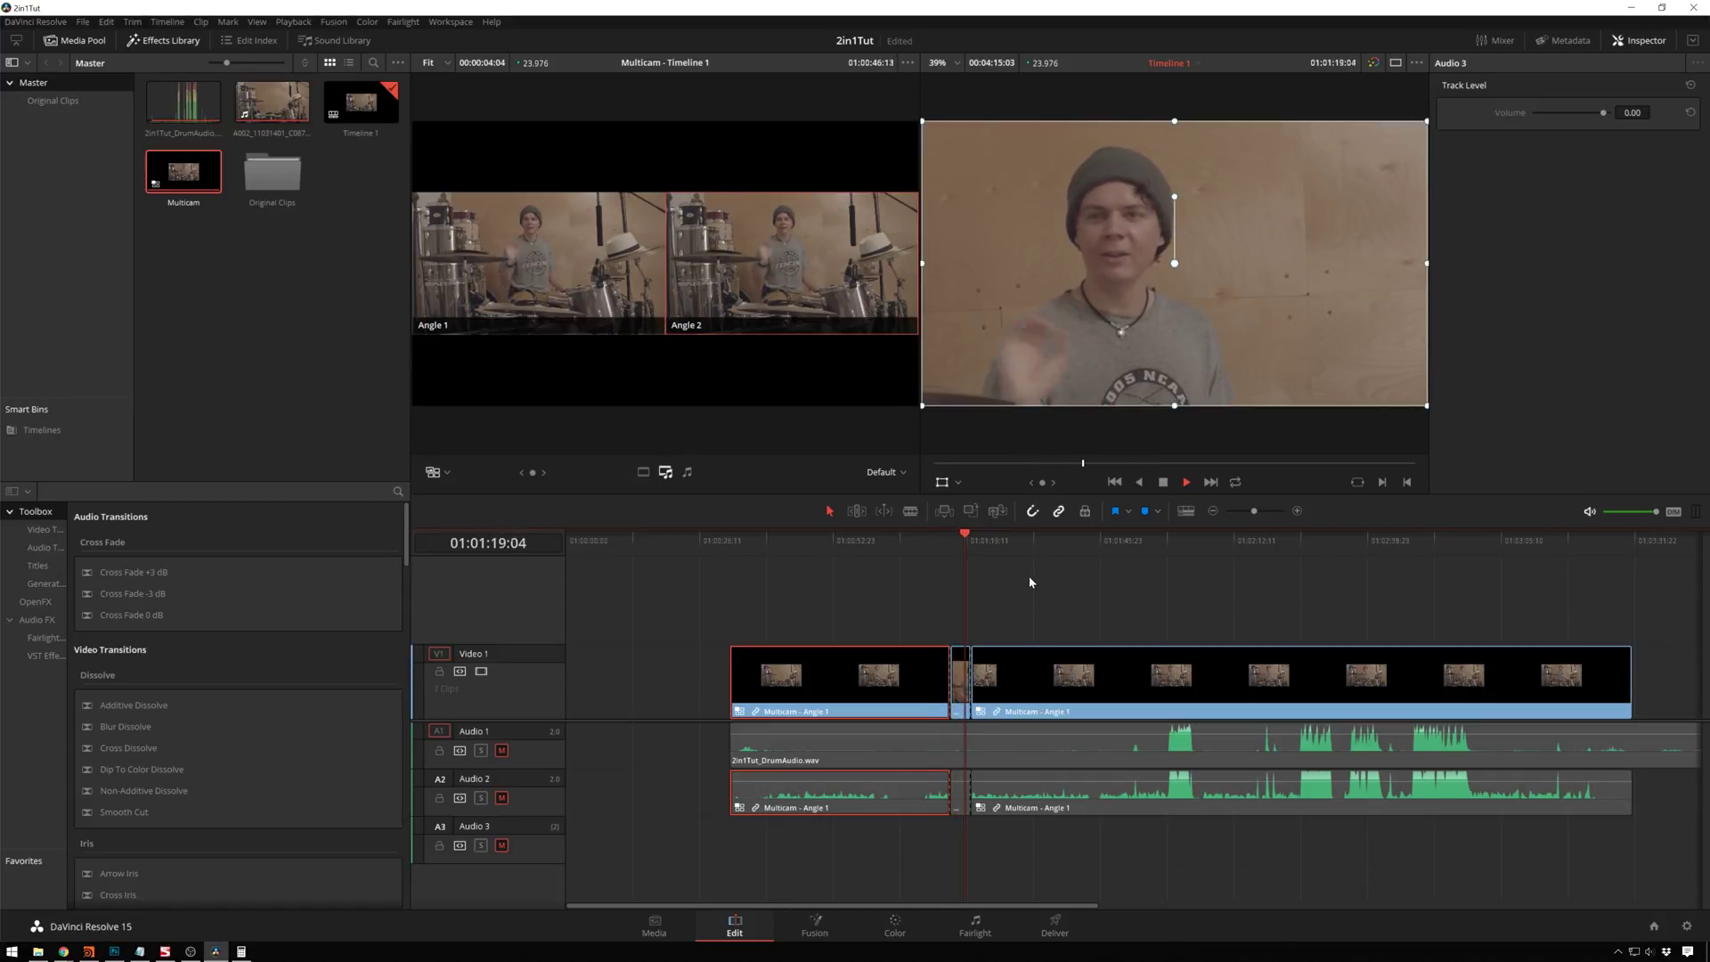
{"action": "key", "text": "1"}
{"action": "key", "text": "space"}
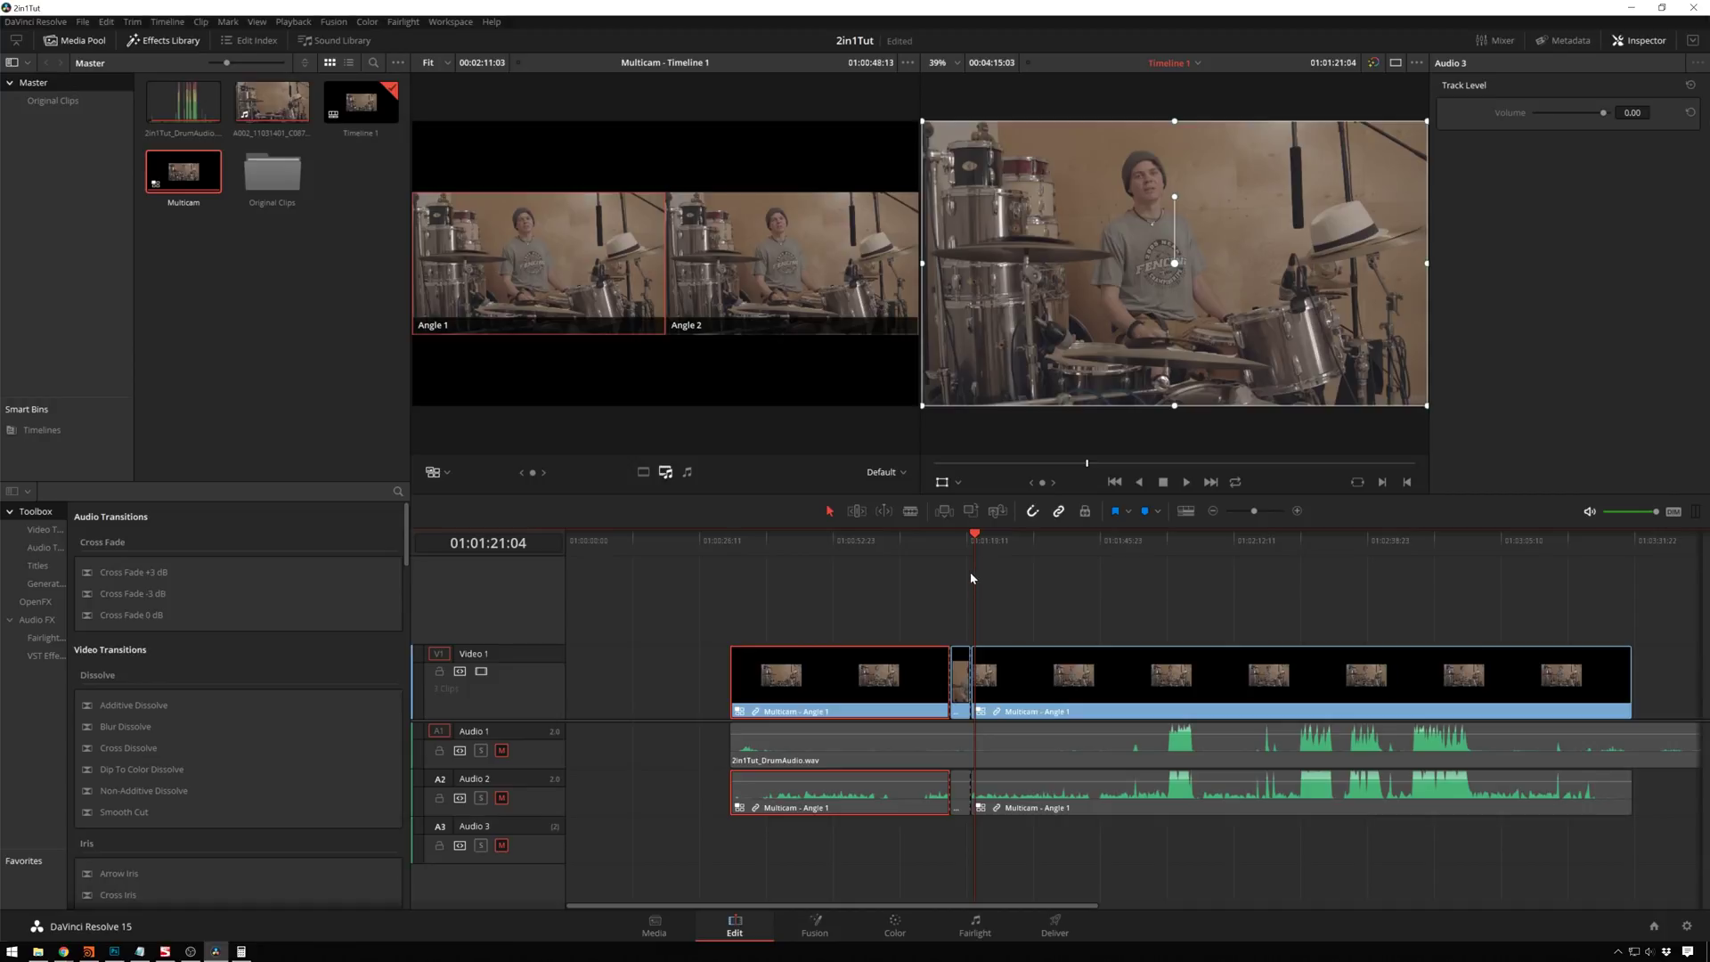
{"action": "left_click", "coordinate": [1033, 581]}
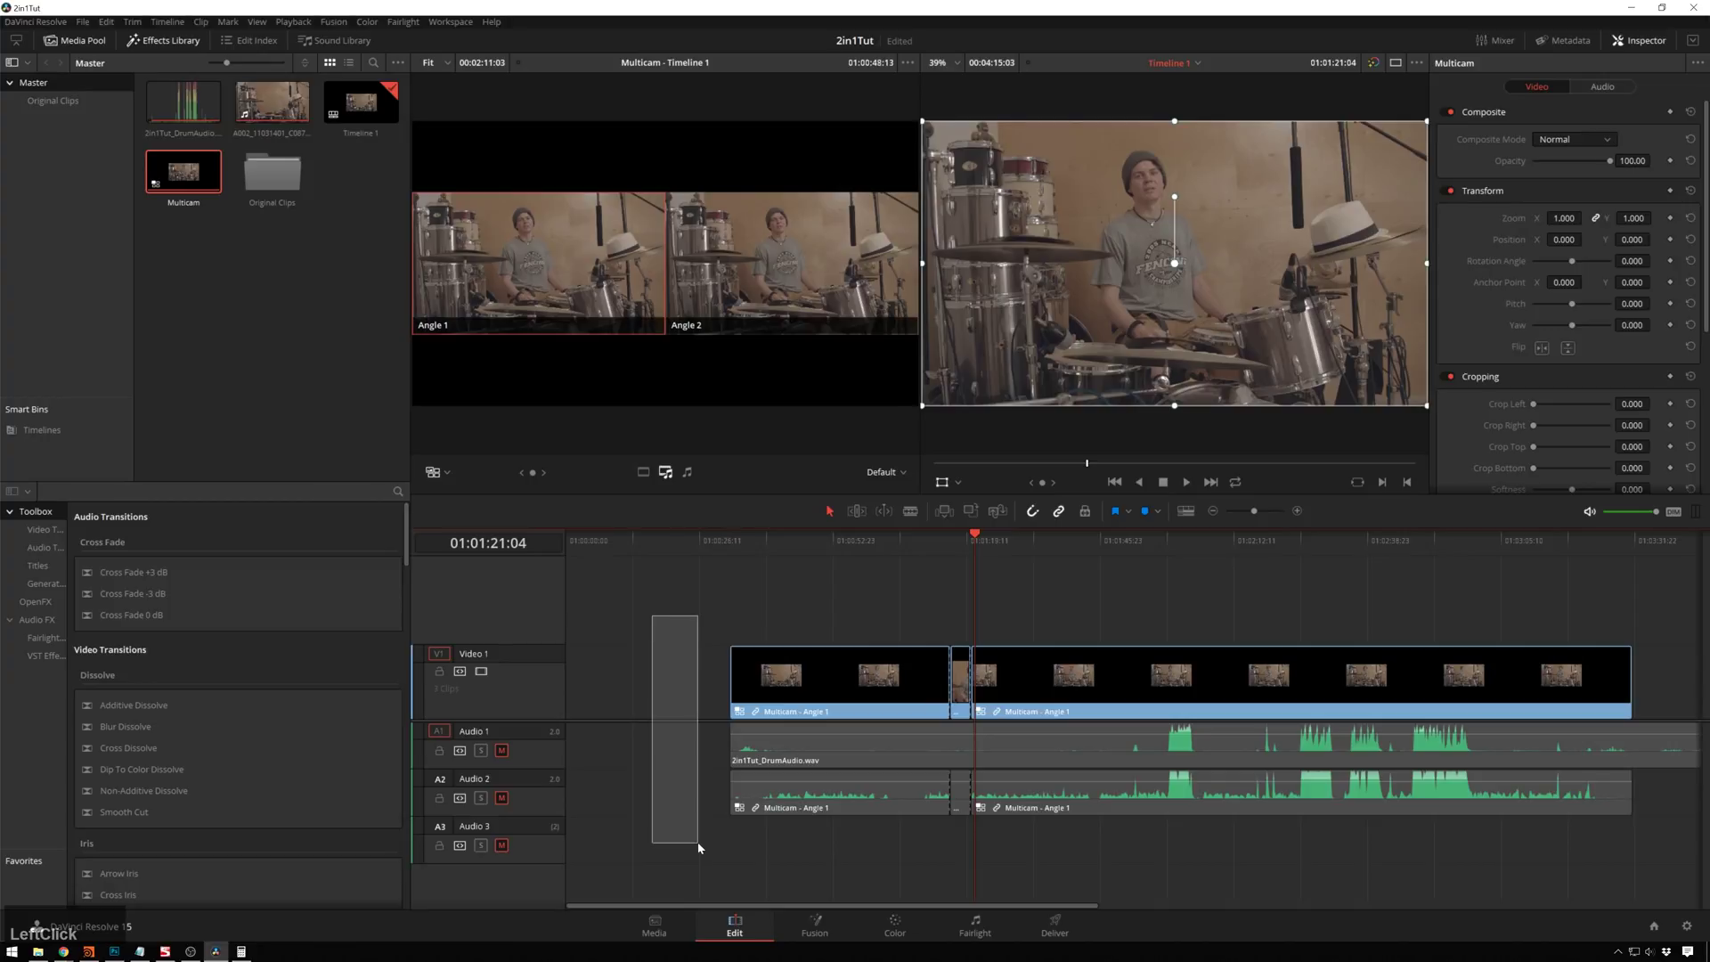
{"action": "left_click_drag", "start_coordinate": [698, 847], "coordinate": [699, 847]}
{"action": "left_click_drag", "start_coordinate": [607, 735], "coordinate": [628, 600]}
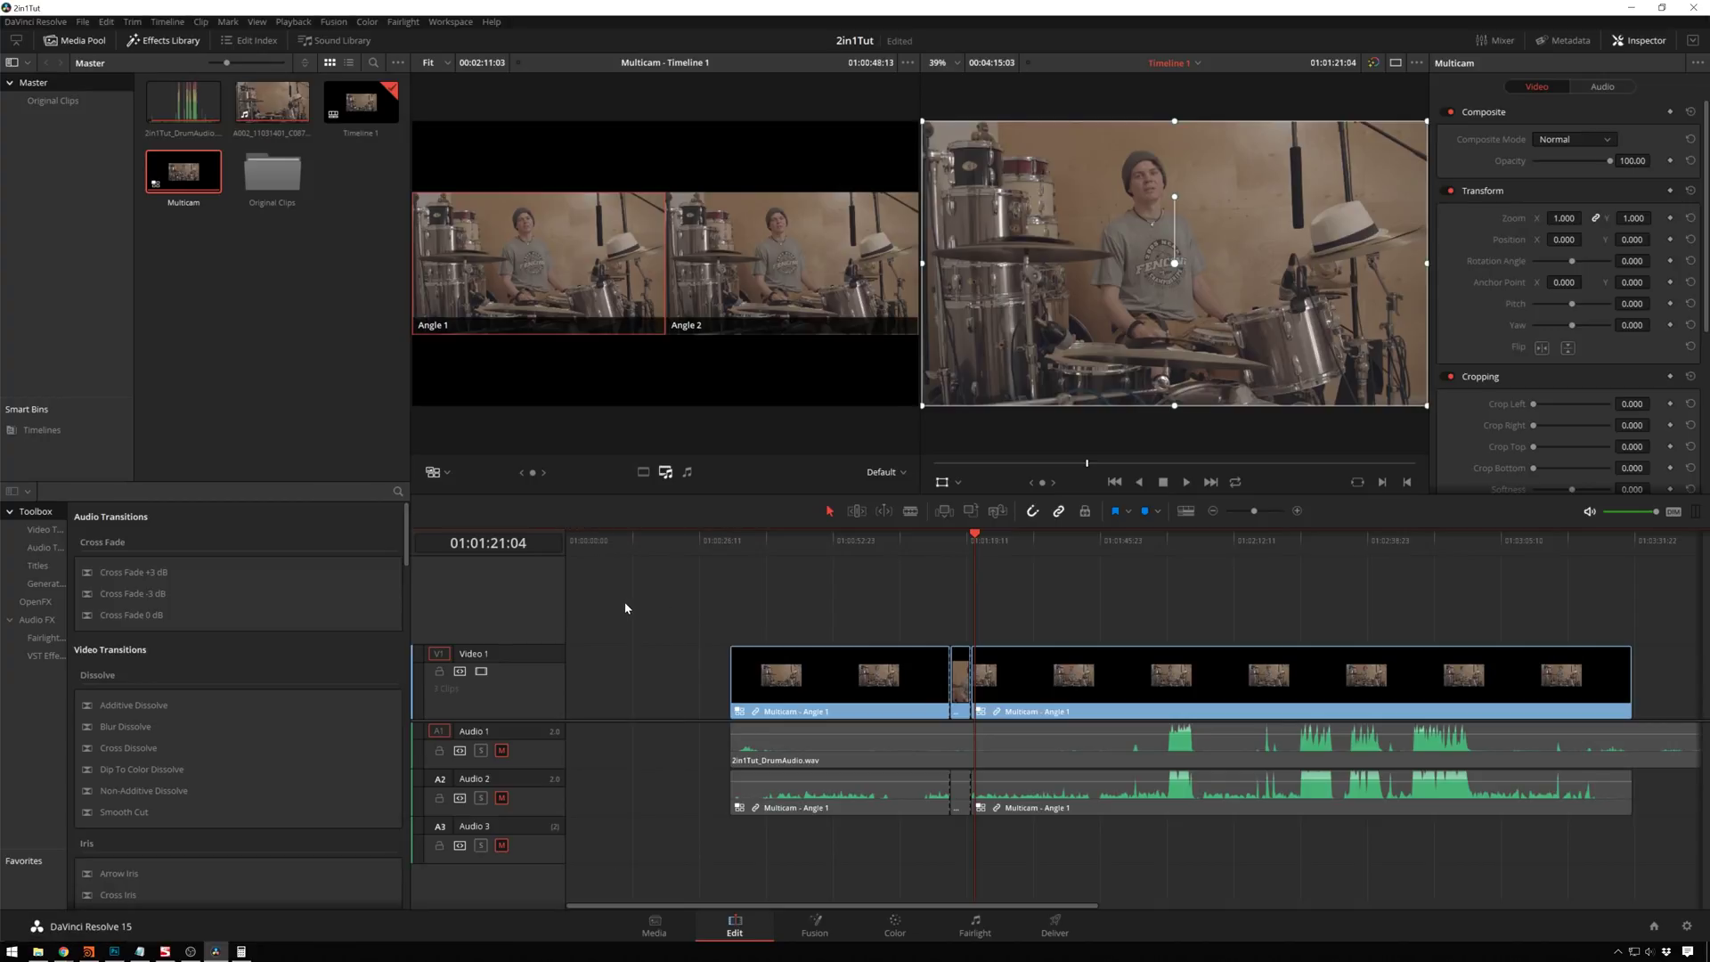